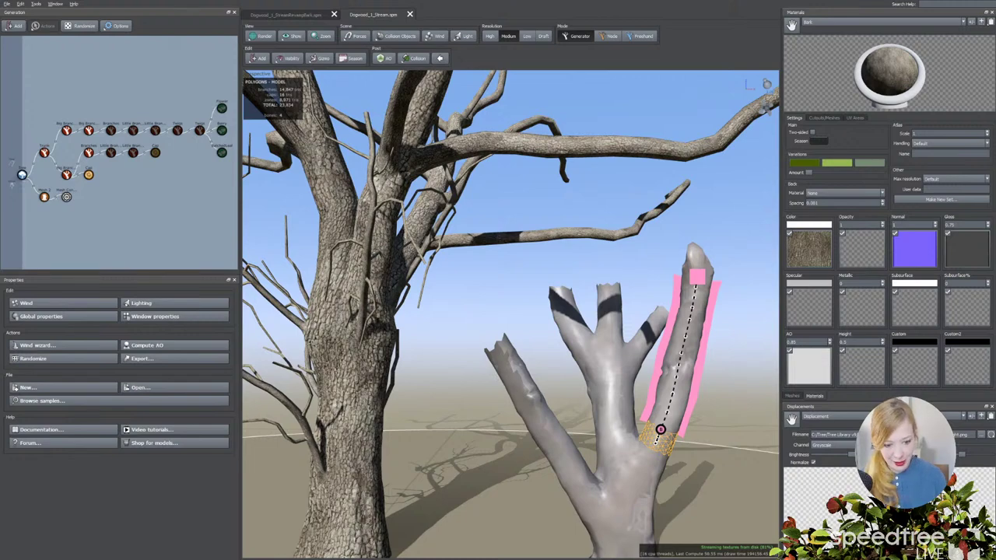
Examine the leafless dogwood tree and the scanned trunk mesh beside it from several angles.
mouse_move(540, 359)
mouse_down()
mouse_move(526, 362)
mouse_move(543, 365)
mouse_up()
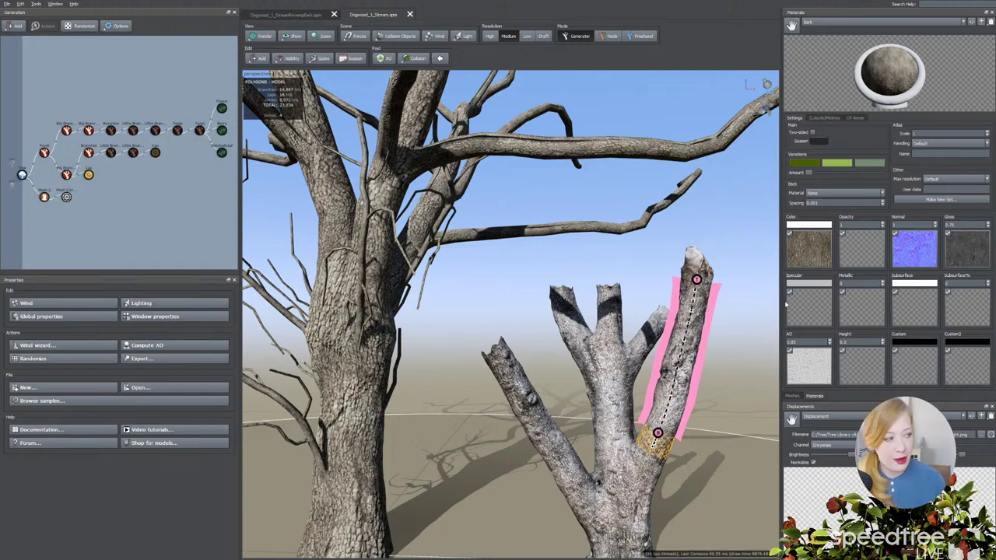
drag(724, 309, 627, 313)
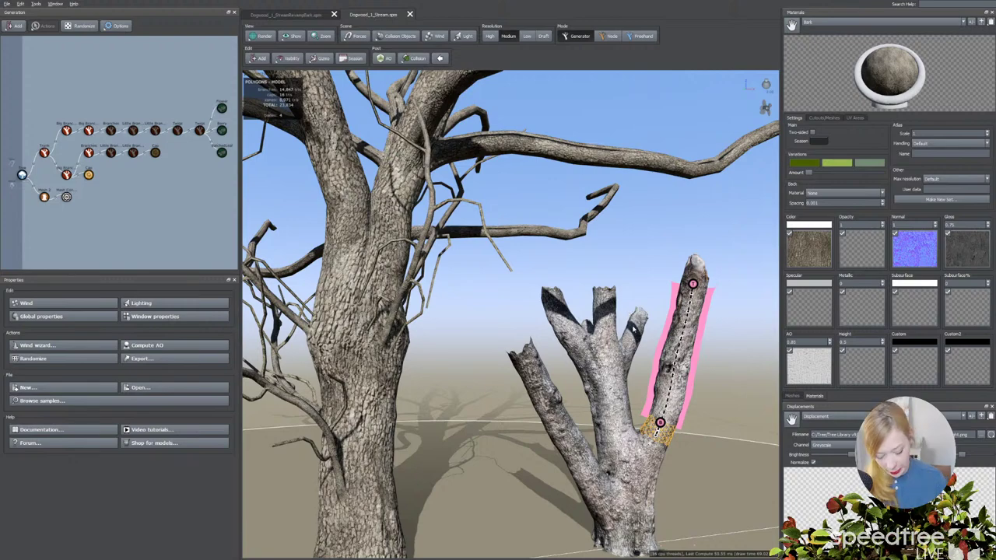
drag(675, 350, 647, 350)
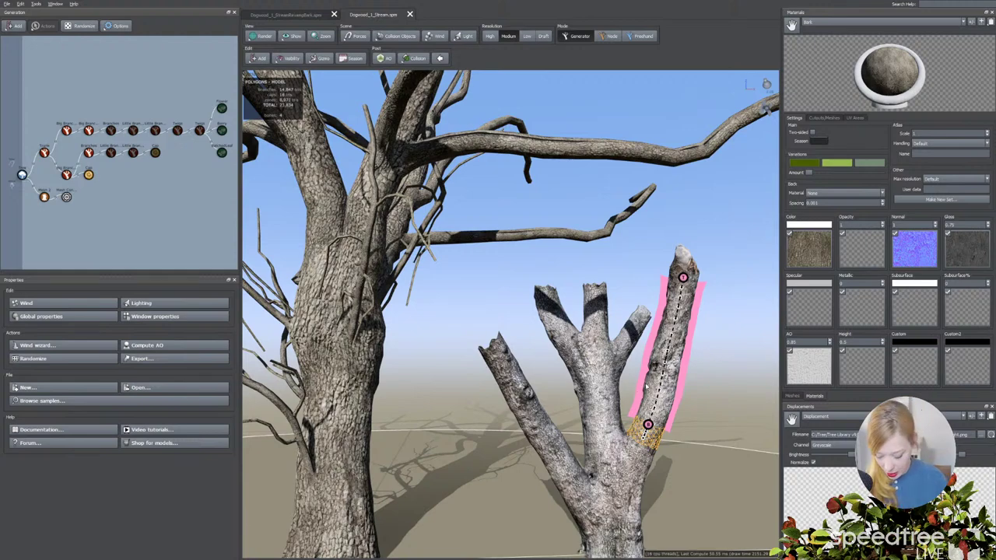
drag(634, 381, 629, 379)
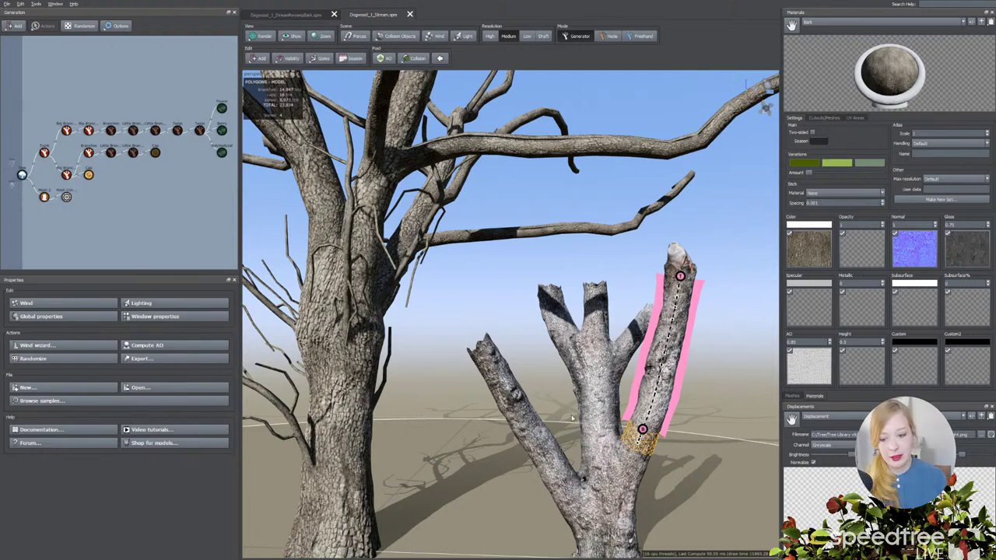
drag(412, 425, 513, 416)
scroll(522, 420, down, 2)
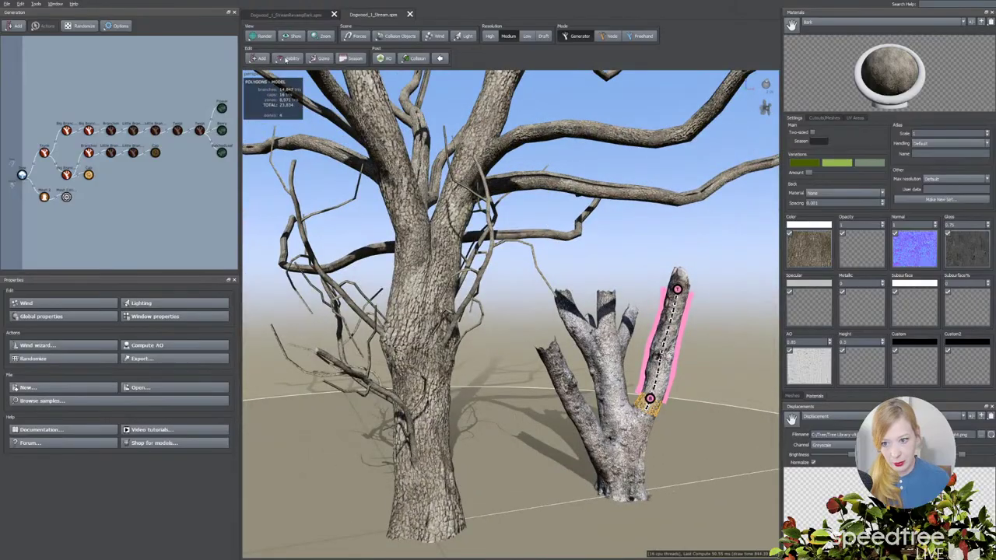
Inspect the finished bark on the flowering tree in Dogwood_1_StreamRevampBark.spm and return to Dogwood_1_Stream.spm.
click(286, 14)
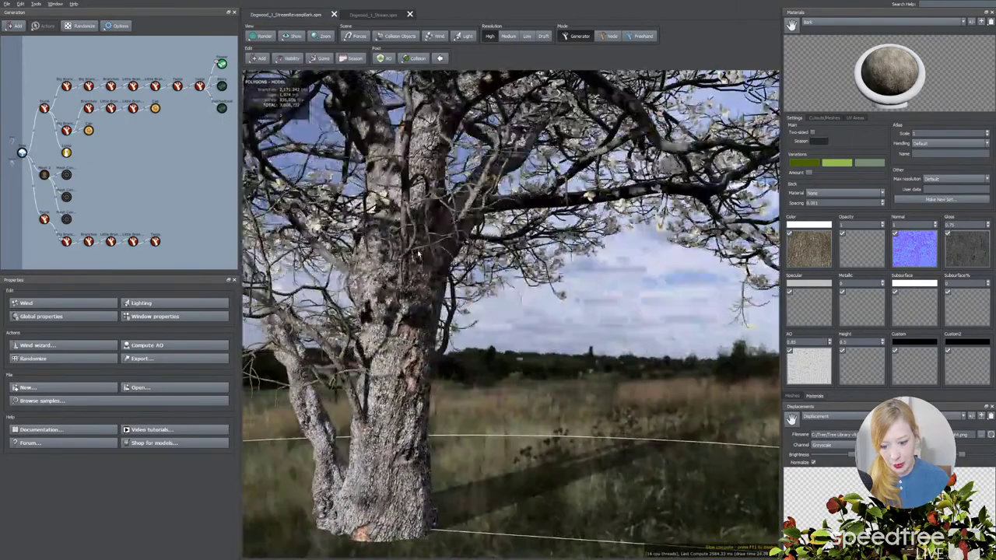
drag(418, 254, 449, 272)
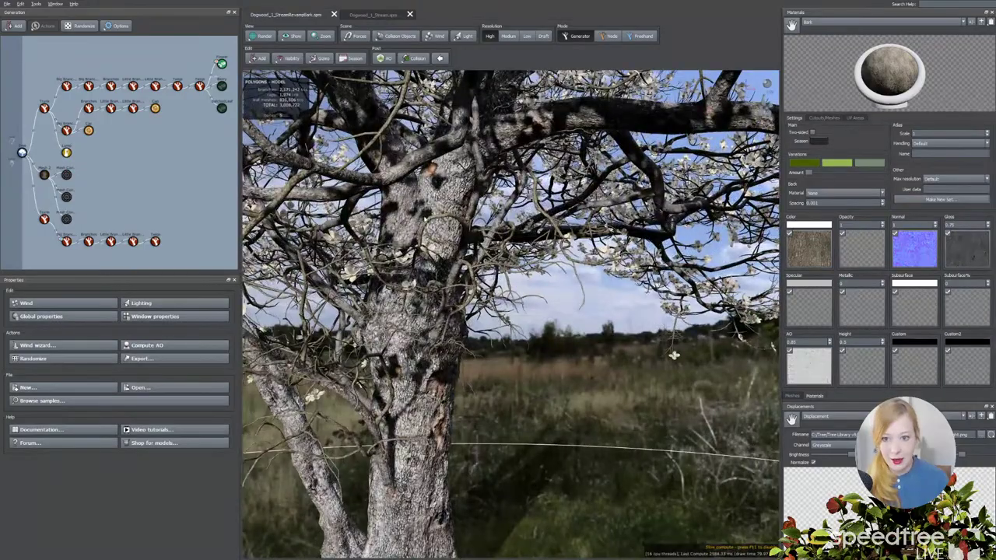
drag(422, 345, 389, 308)
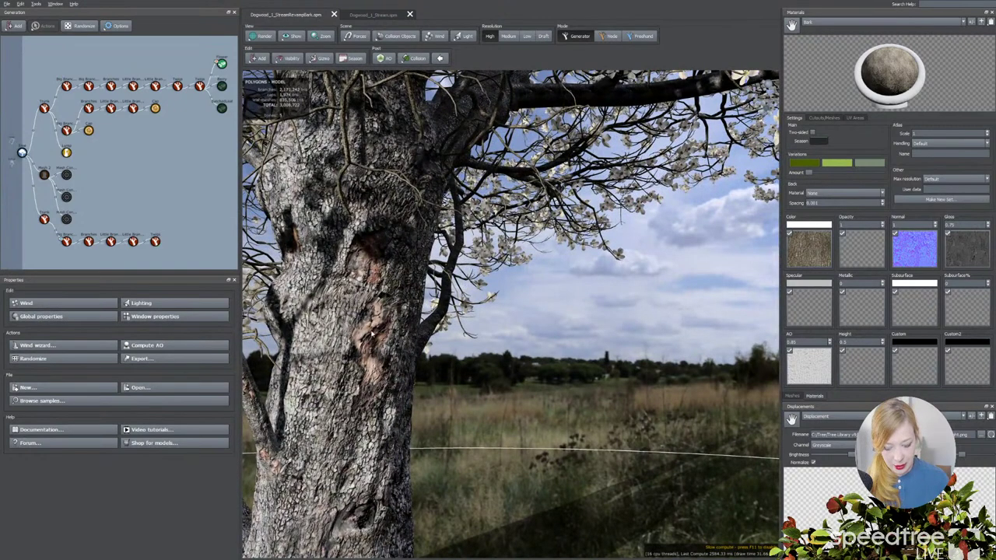
click(373, 14)
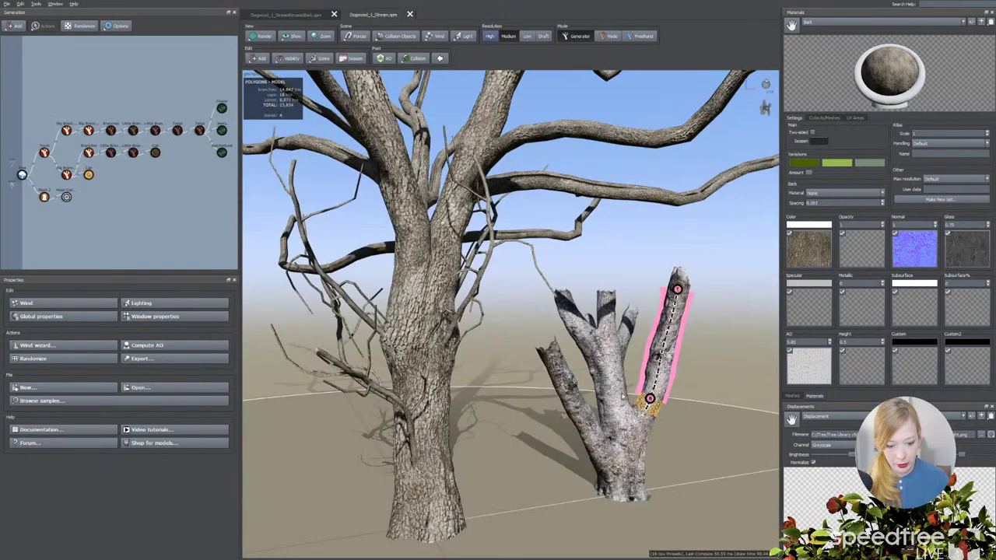
Select the tree's Trunk generator and compare its bark with the scanned mesh's bark and cut branches up close.
drag(579, 409, 550, 430)
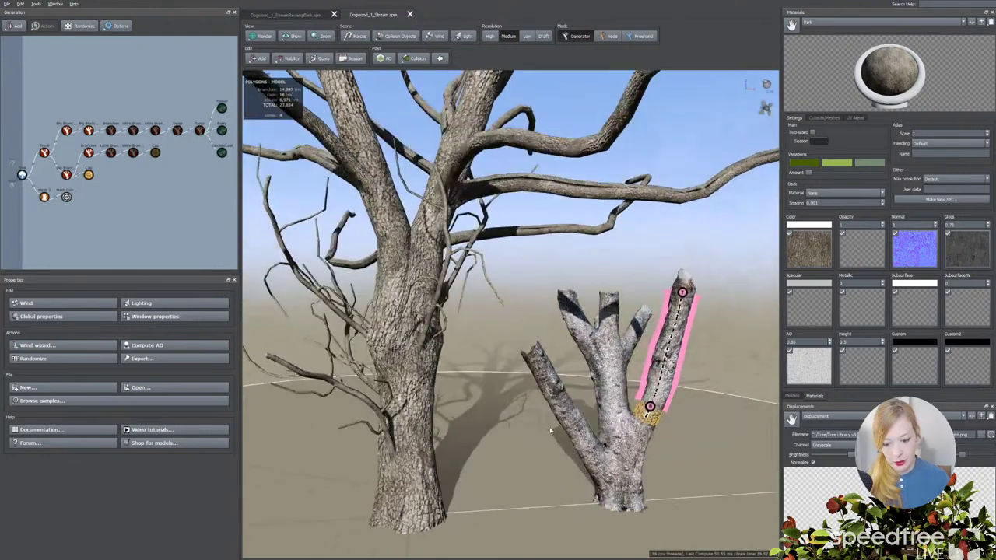
drag(416, 392, 414, 391)
click(414, 391)
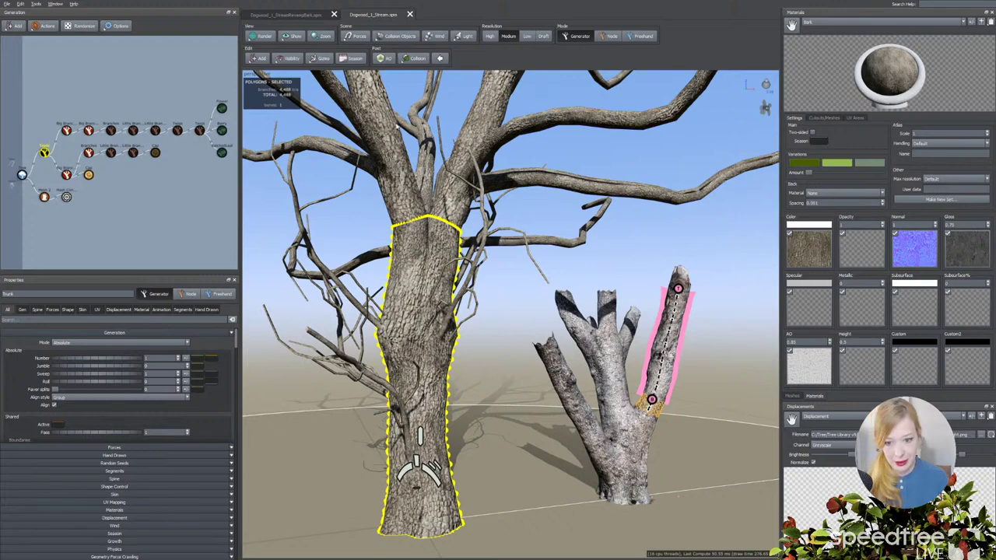
mouse_move(509, 335)
mouse_down()
mouse_move(530, 335)
mouse_move(492, 334)
mouse_up()
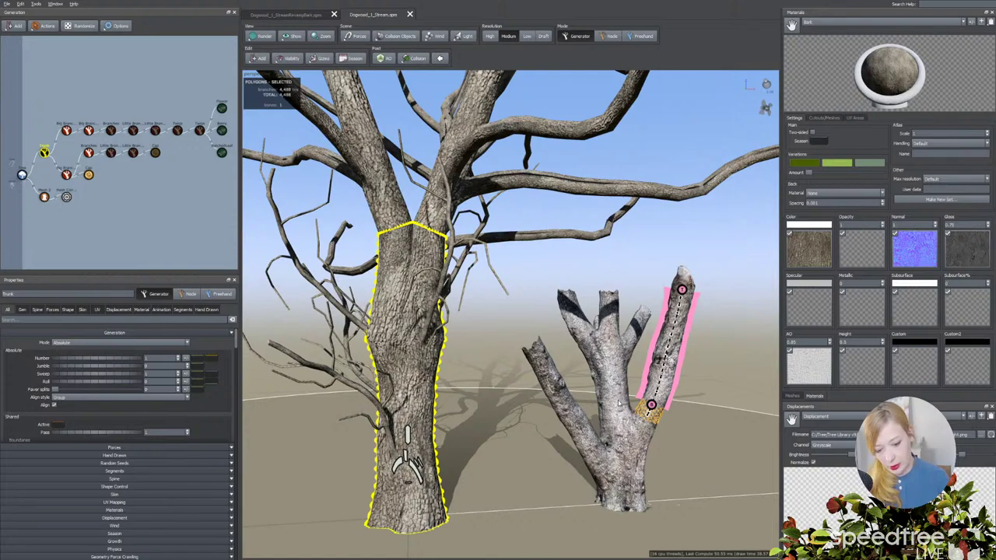
drag(601, 412, 588, 413)
scroll(589, 412, up, 6)
middle_drag(596, 407, 578, 343)
drag(577, 343, 460, 338)
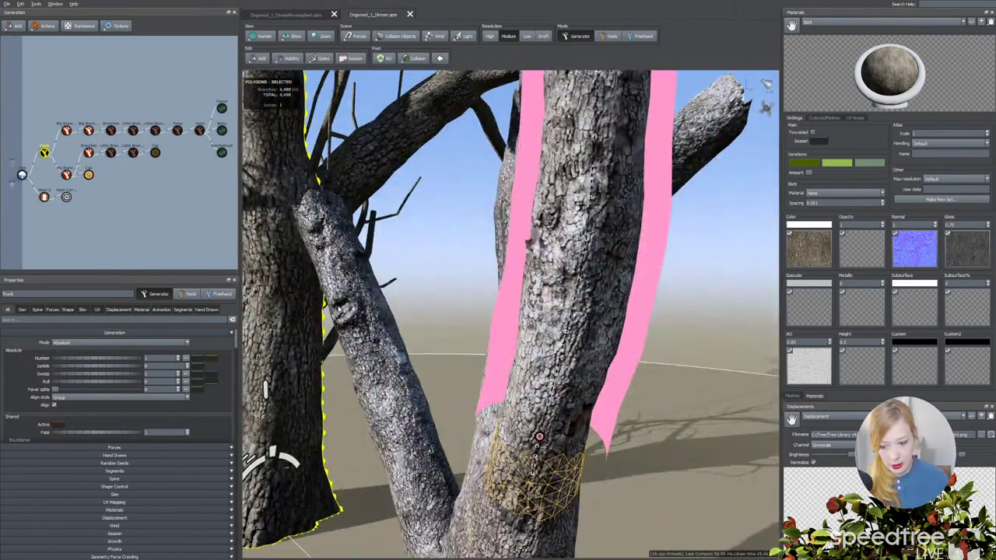
drag(347, 310, 511, 360)
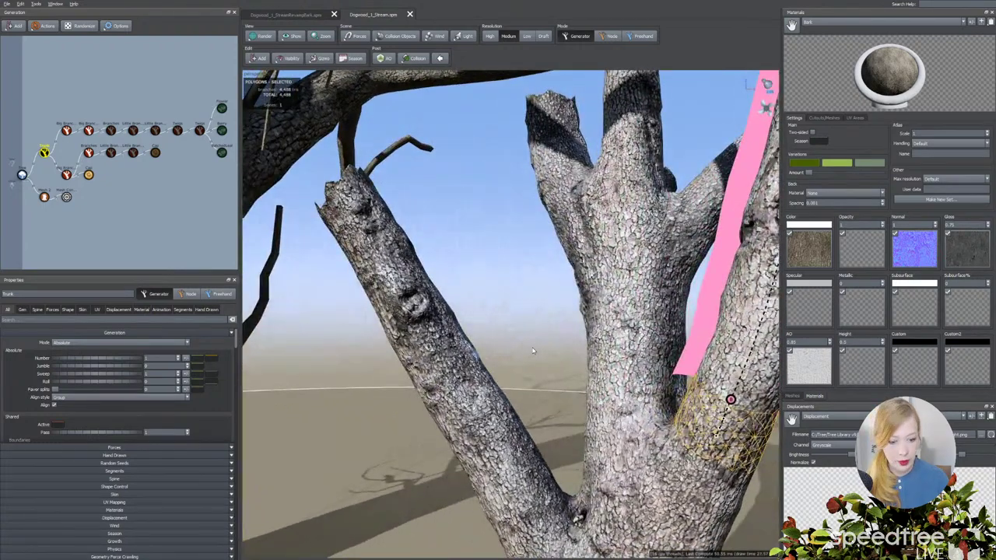
scroll(533, 351, down, 4)
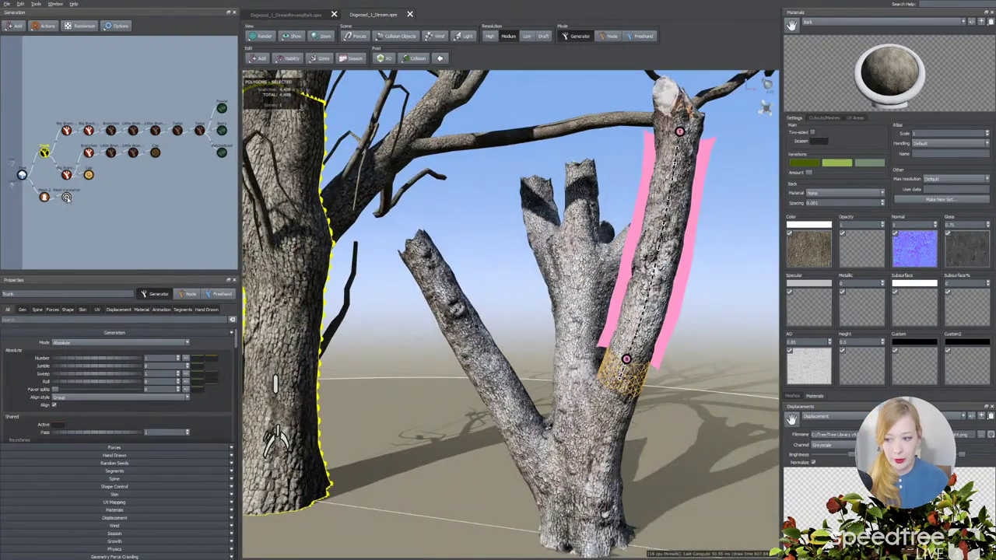
Select the Mesh Converter generator and examine its capture region along the scanned mesh's tallest branch.
click(67, 197)
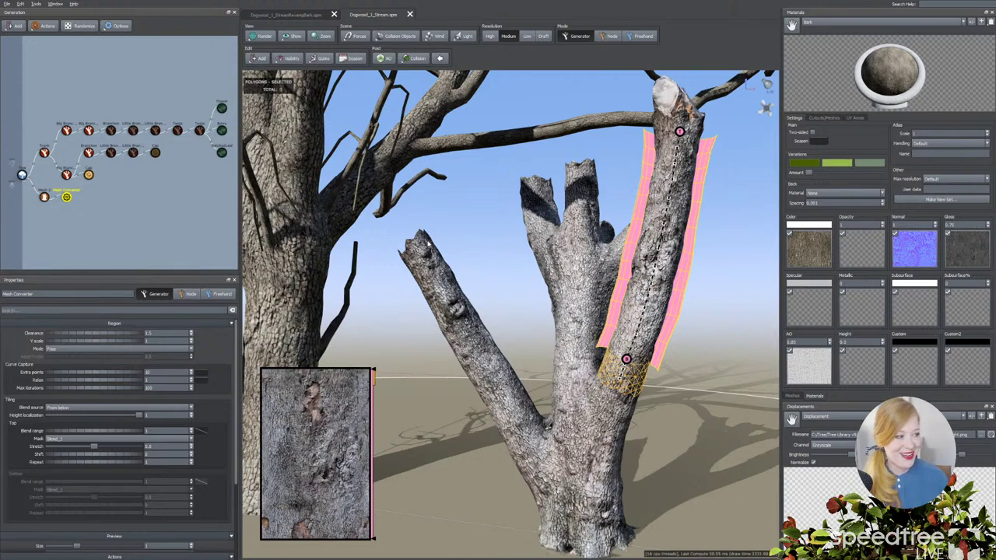
middle_drag(498, 303, 446, 347)
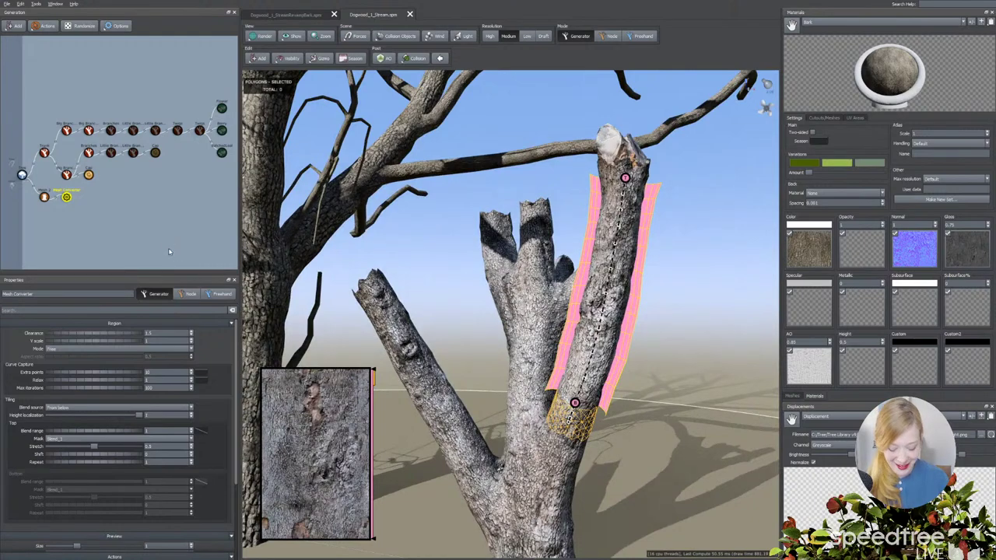
click(70, 224)
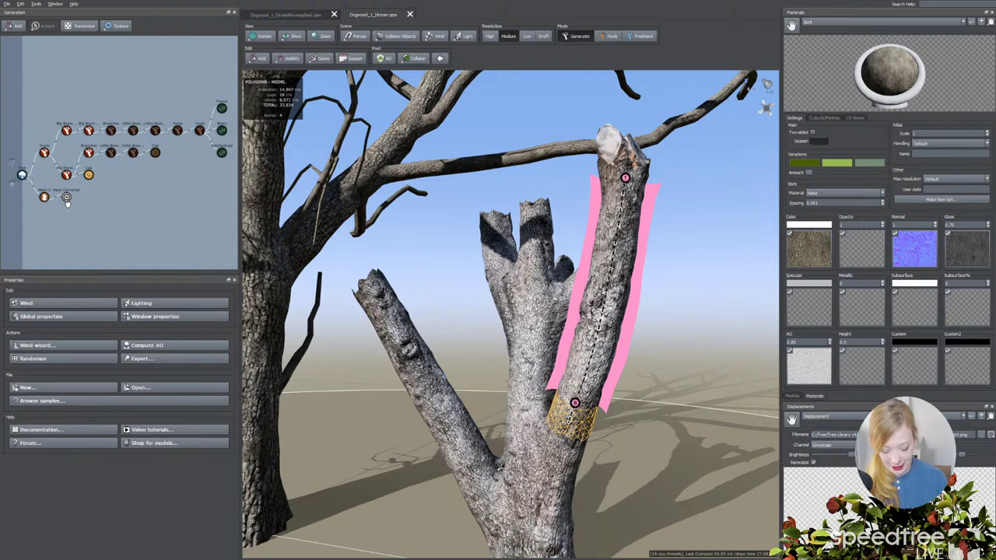
click(66, 198)
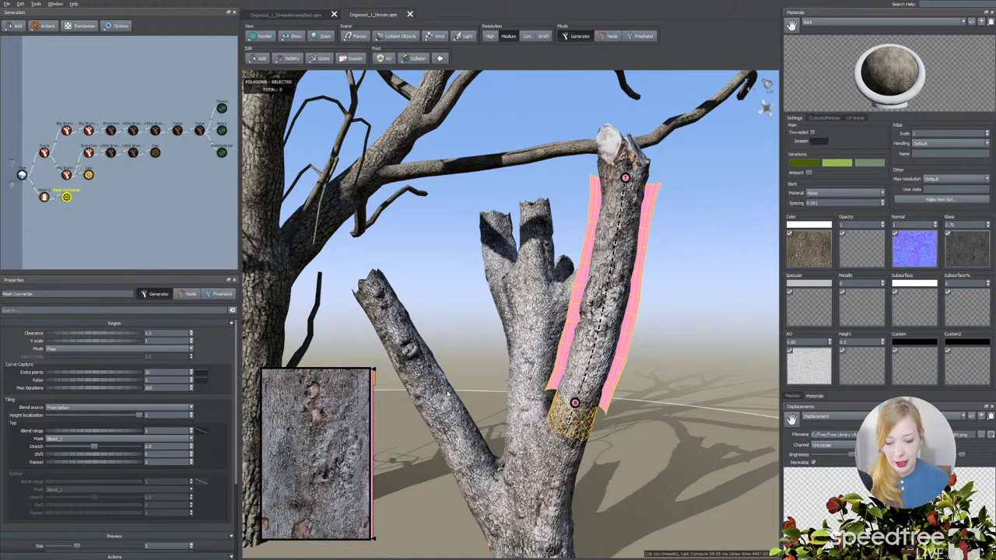
drag(412, 507, 373, 492)
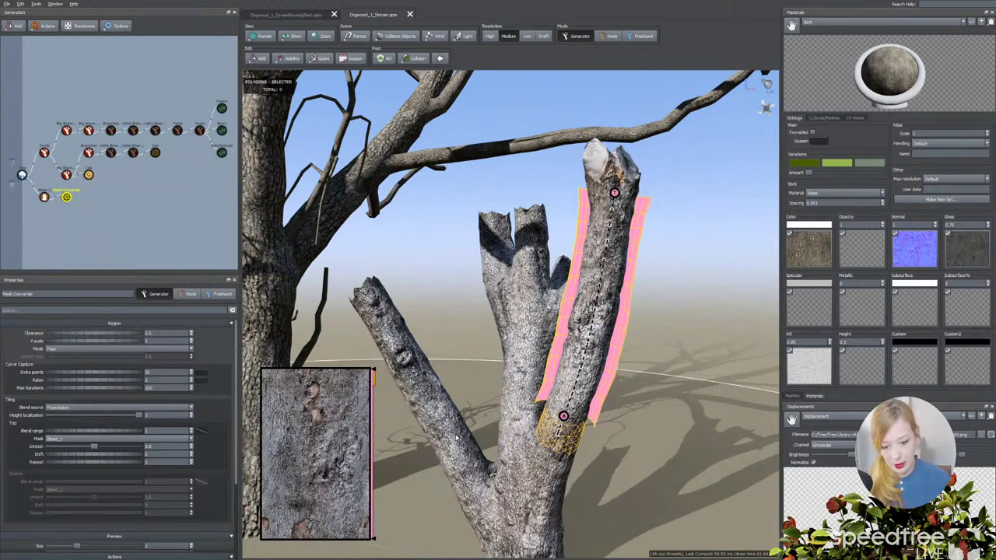
click(623, 292)
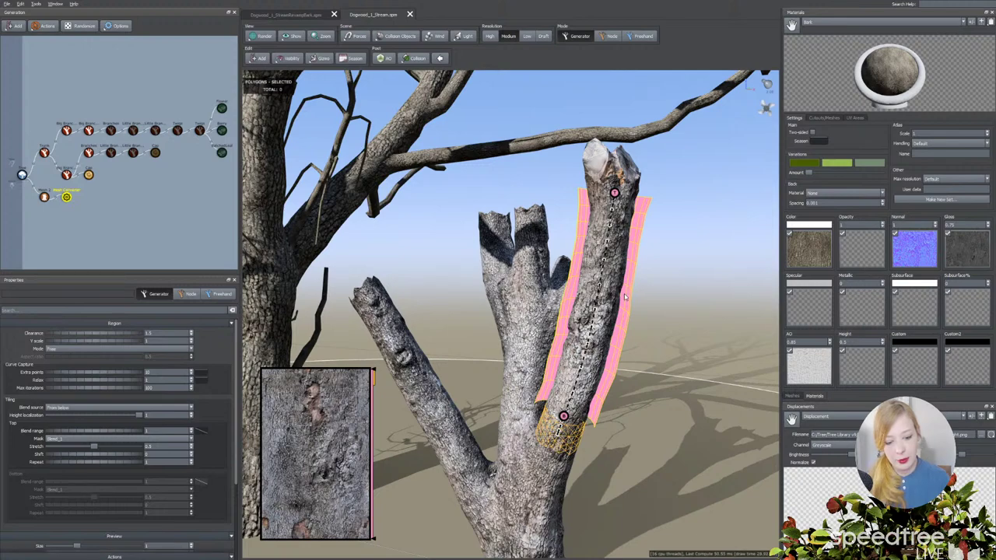
drag(625, 305, 607, 309)
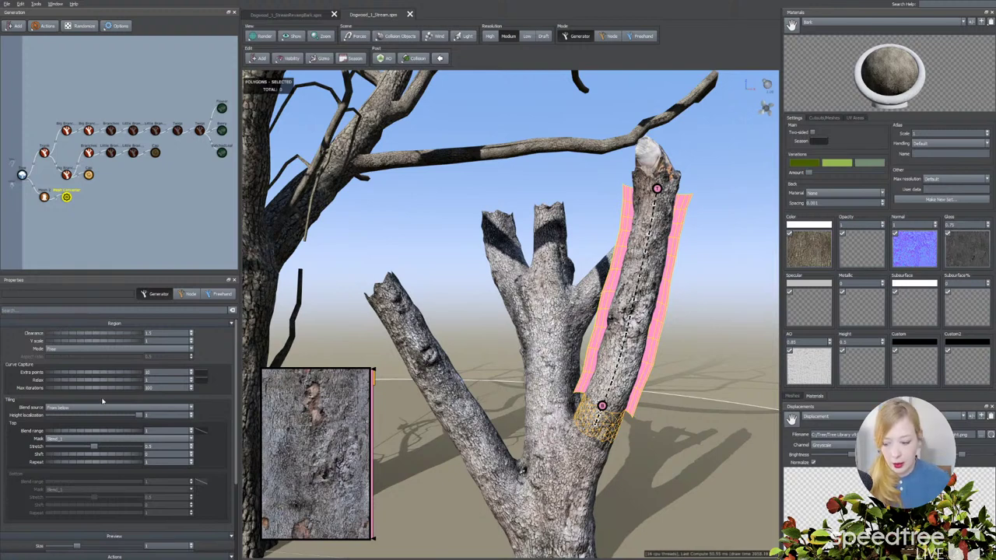
Set the Mesh Converter resolution to 4096 and make a new material, overwriting Dogwood_CherokeePrincess_Bark_1.png in the Bark folder.
scroll(77, 412, down, 5)
click(48, 484)
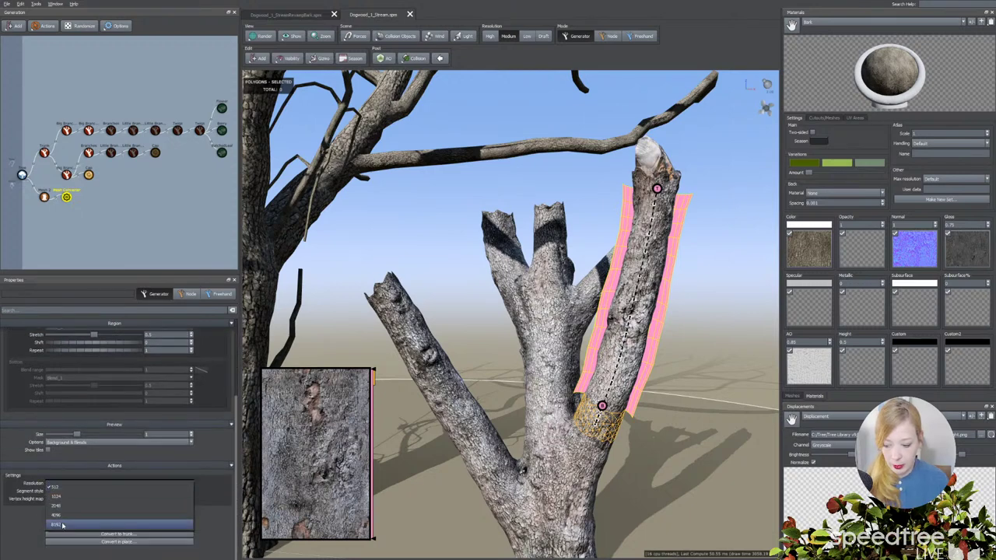
click(70, 514)
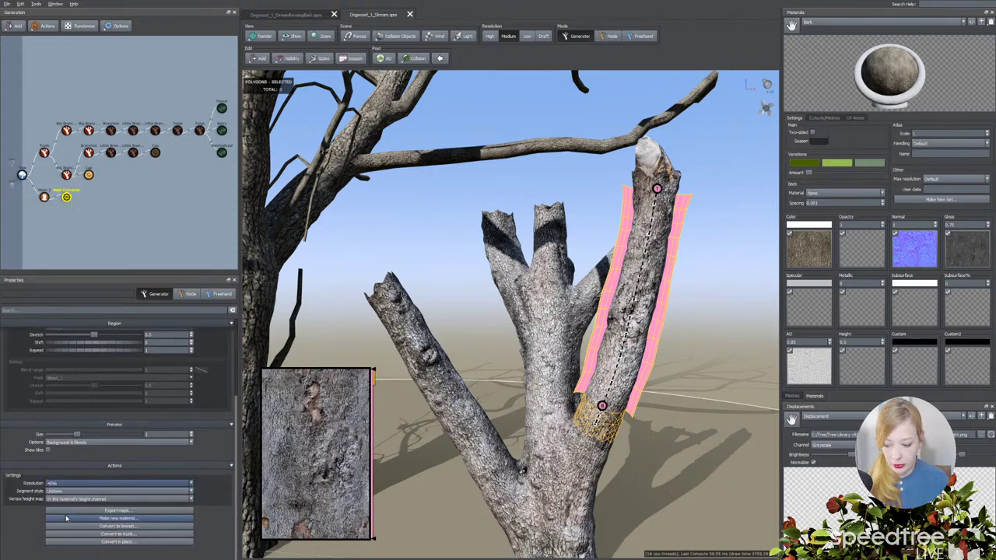
click(127, 519)
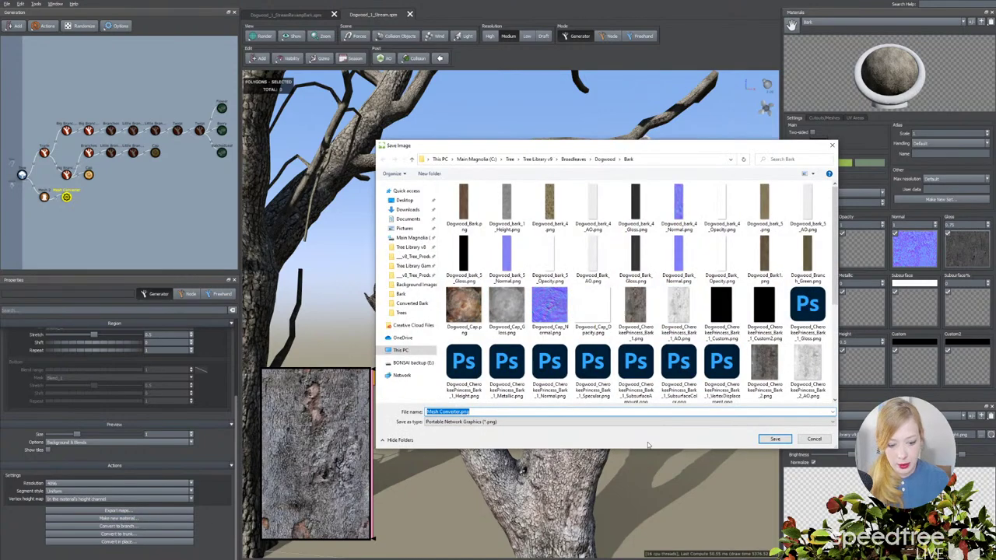
click(636, 310)
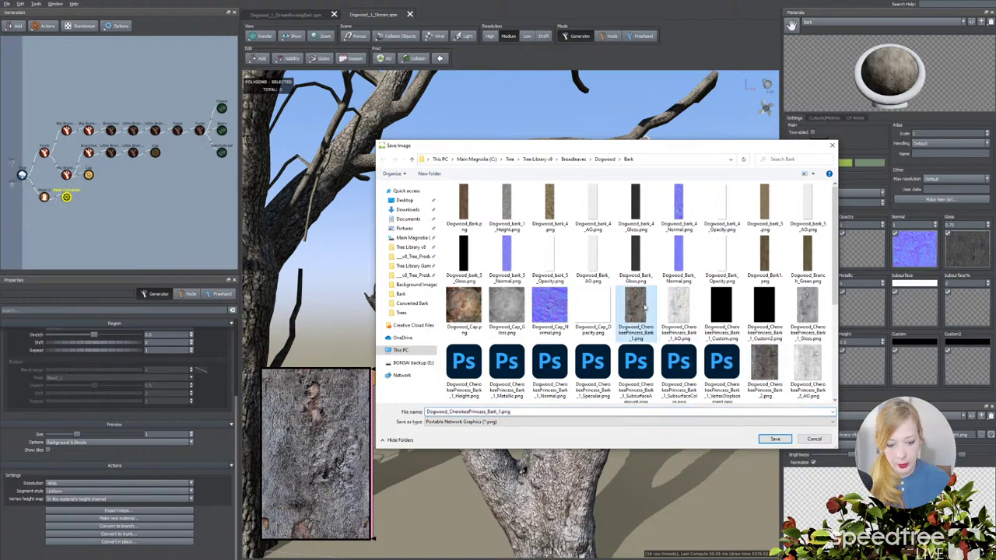
double_click(642, 305)
click(519, 263)
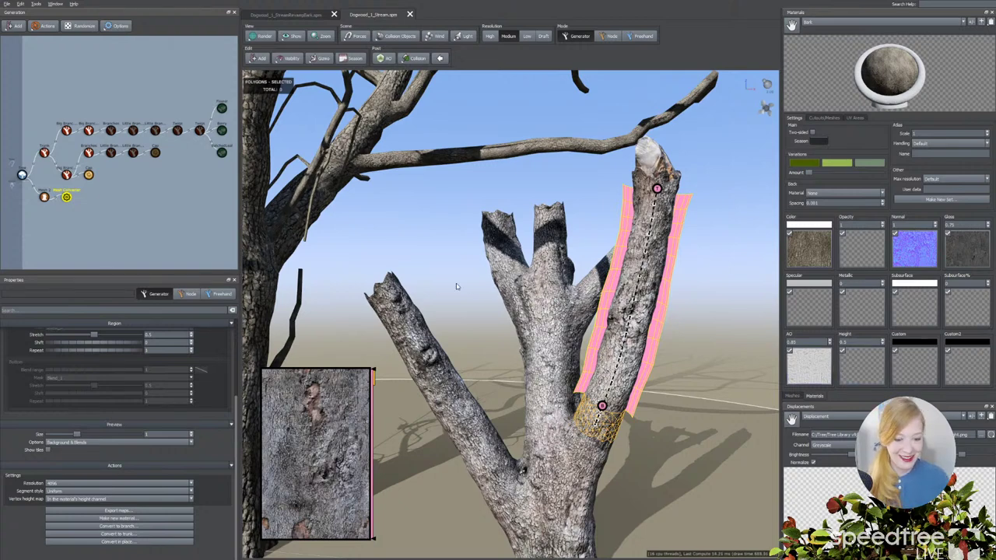
Show the Dogwood_CherokeePrincess_Bark_1 material and open its color map for inspection.
click(821, 23)
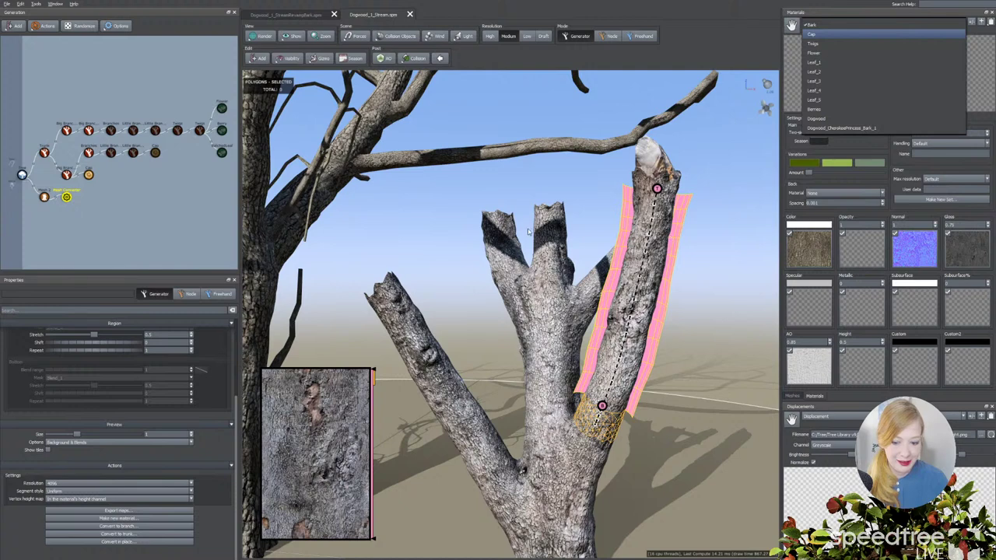
click(841, 132)
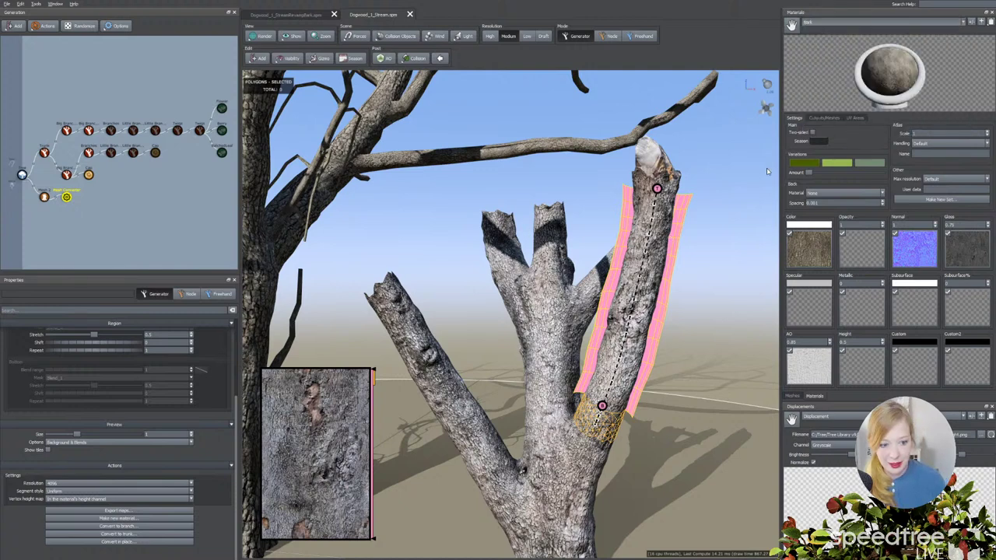
scroll(828, 21, down, 1)
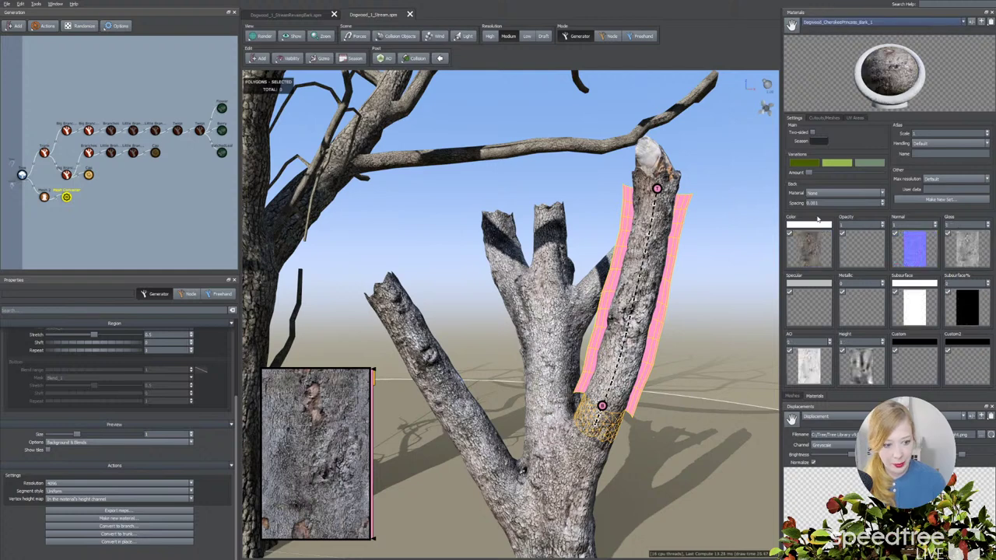
click(809, 251)
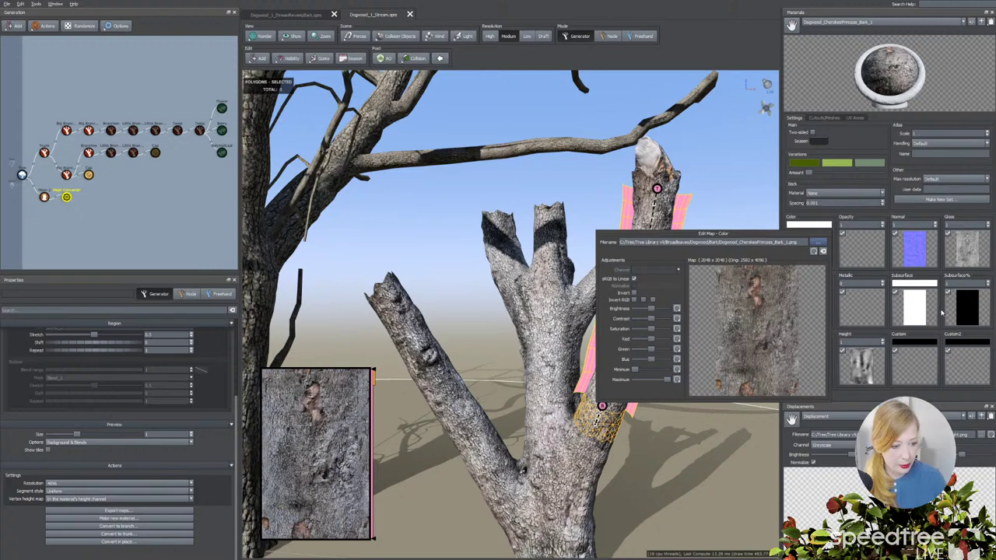
Remove the subsurface color and subsurface amount maps from the Dogwood_CherokeePrincess_Bark_1 material.
click(917, 317)
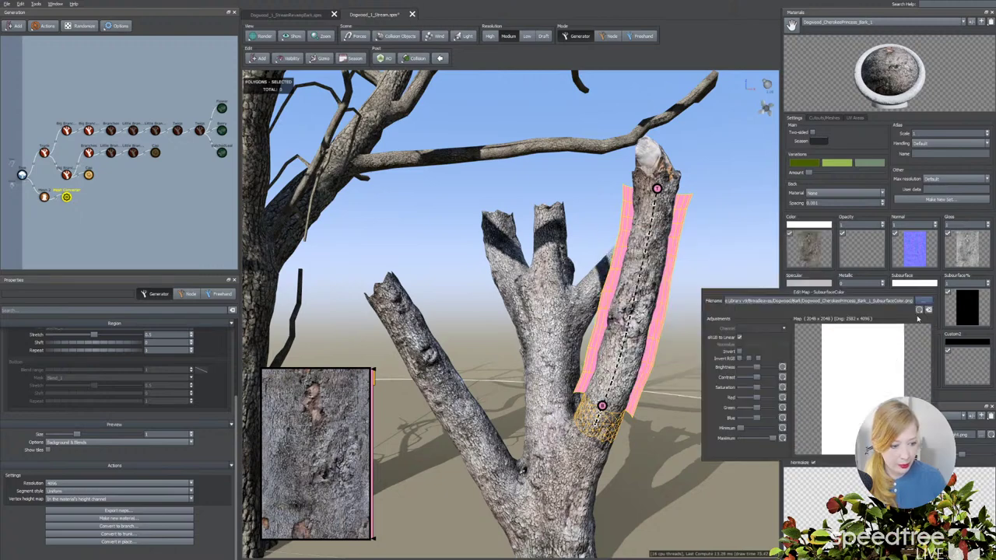
click(967, 312)
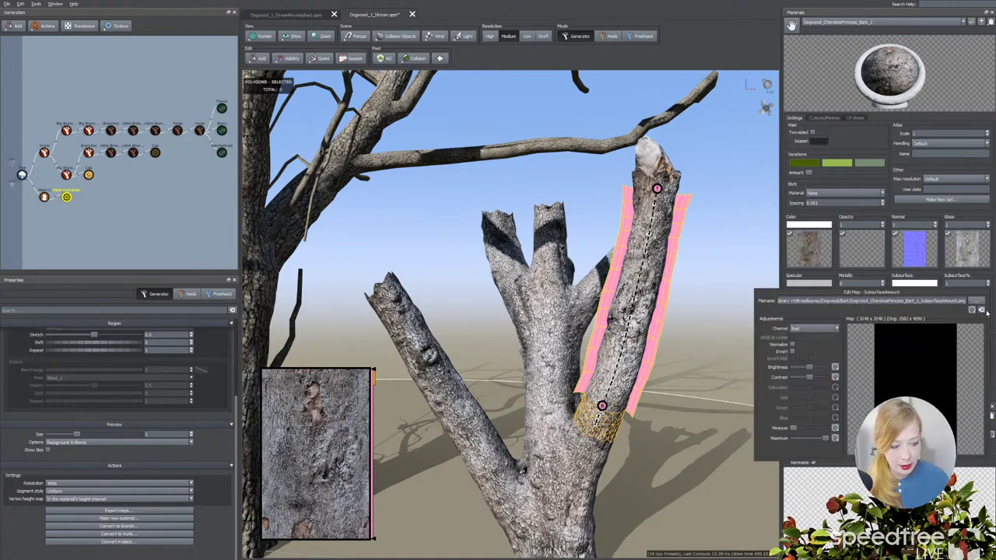
click(981, 310)
drag(601, 334, 622, 327)
middle_drag(623, 327, 657, 315)
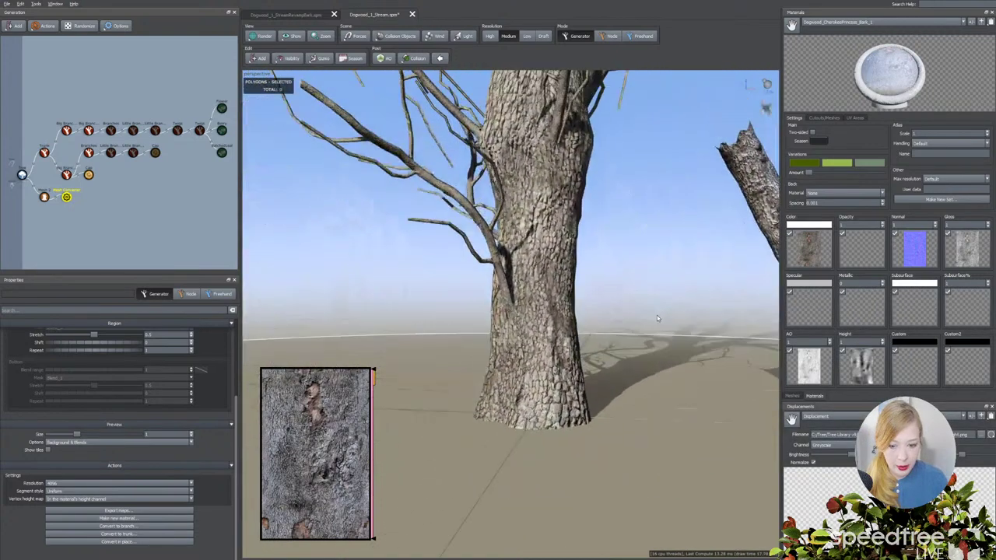
drag(656, 315, 594, 273)
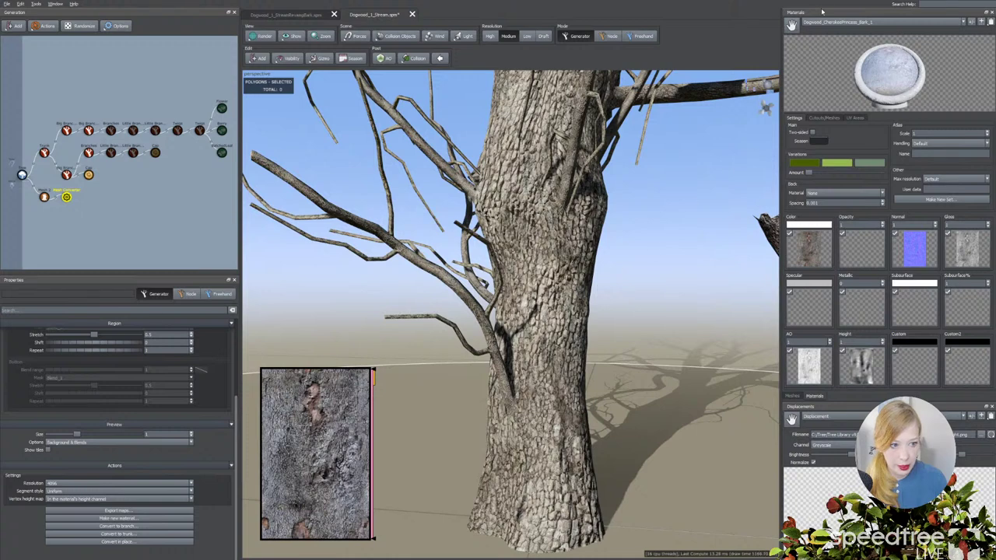
Set the Dogwood_CherokeePrincess_Bark_1 material's subsurface amount to 0 and apply the material to the tree's trunk.
click(856, 22)
click(831, 65)
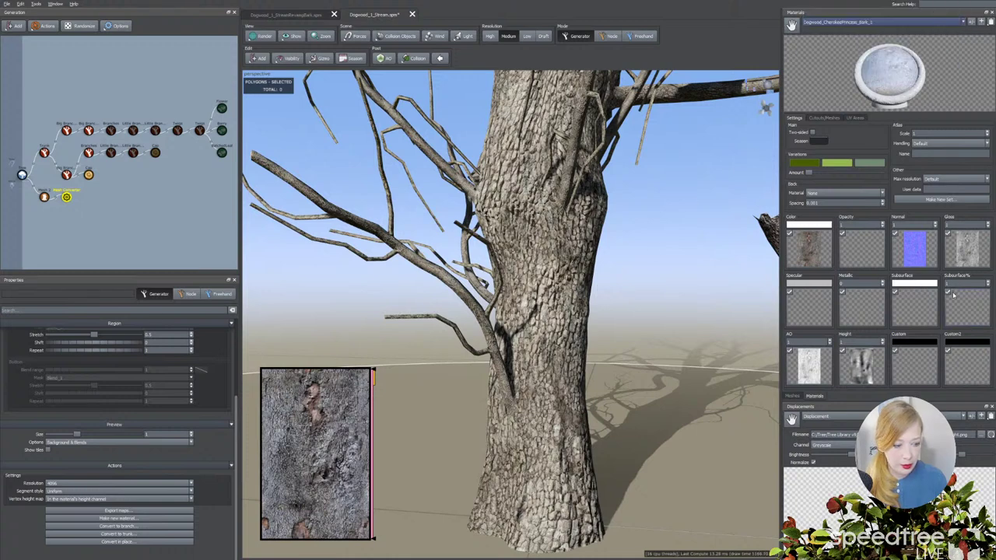
drag(875, 103, 899, 94)
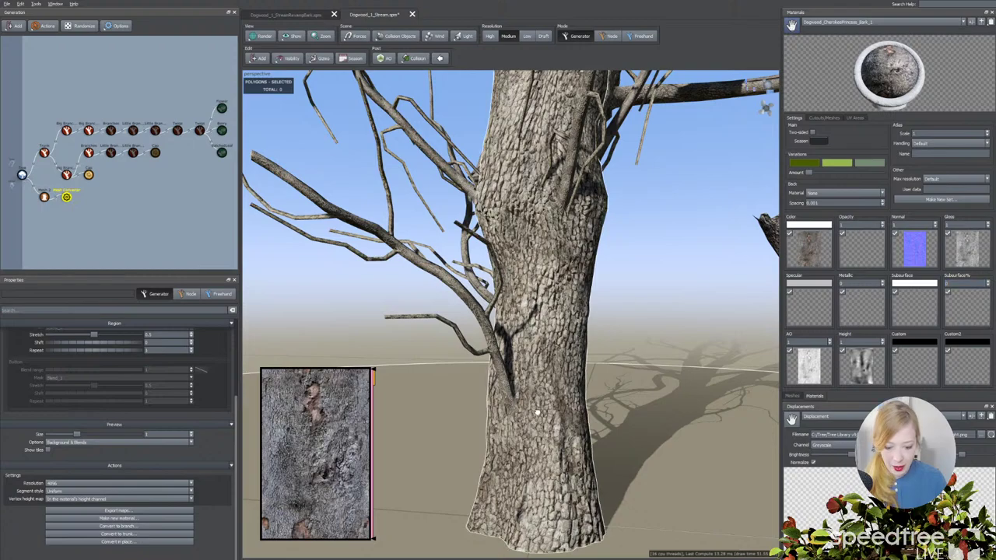
drag(636, 389, 665, 401)
scroll(618, 393, up, 2)
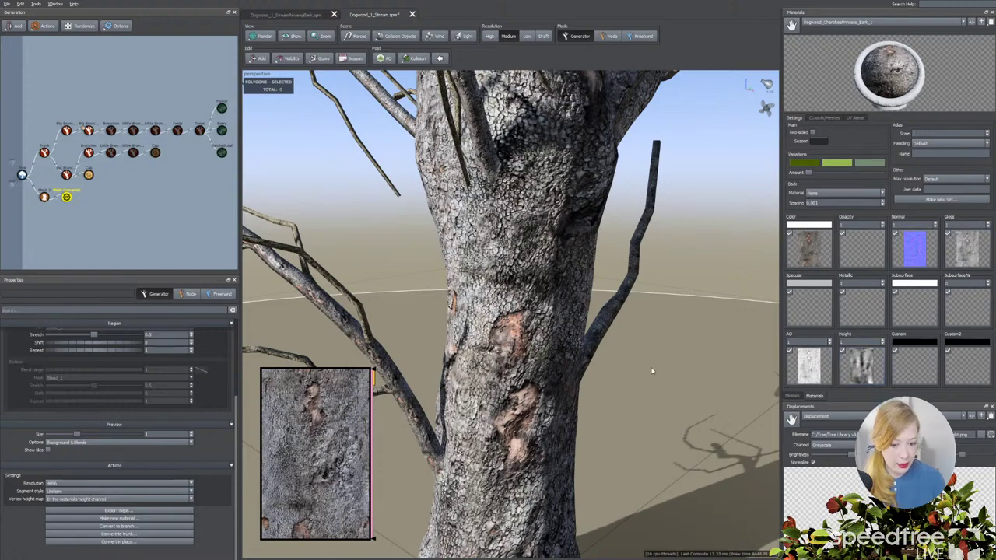
drag(651, 364, 597, 395)
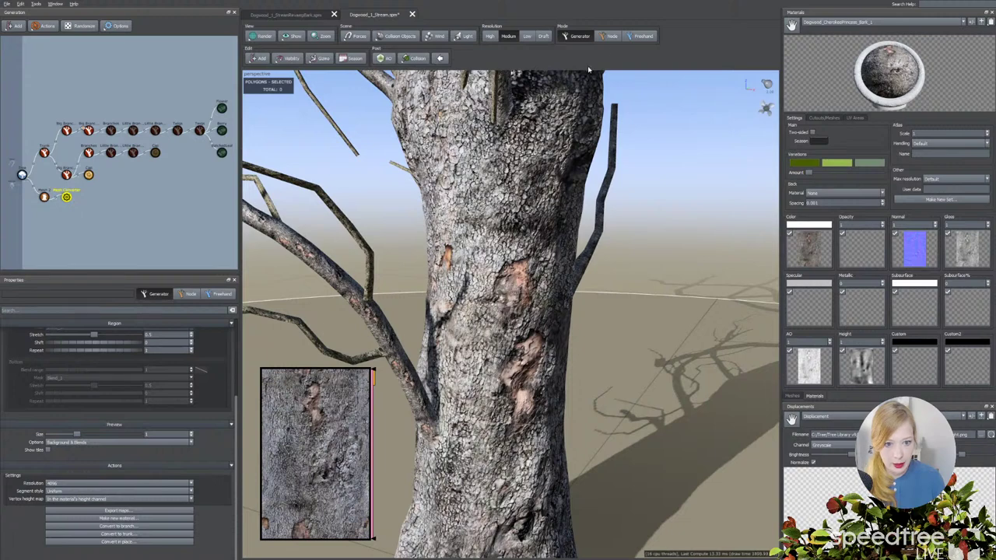
Switch to freehand editing and select the trunk for node-level changes.
click(640, 37)
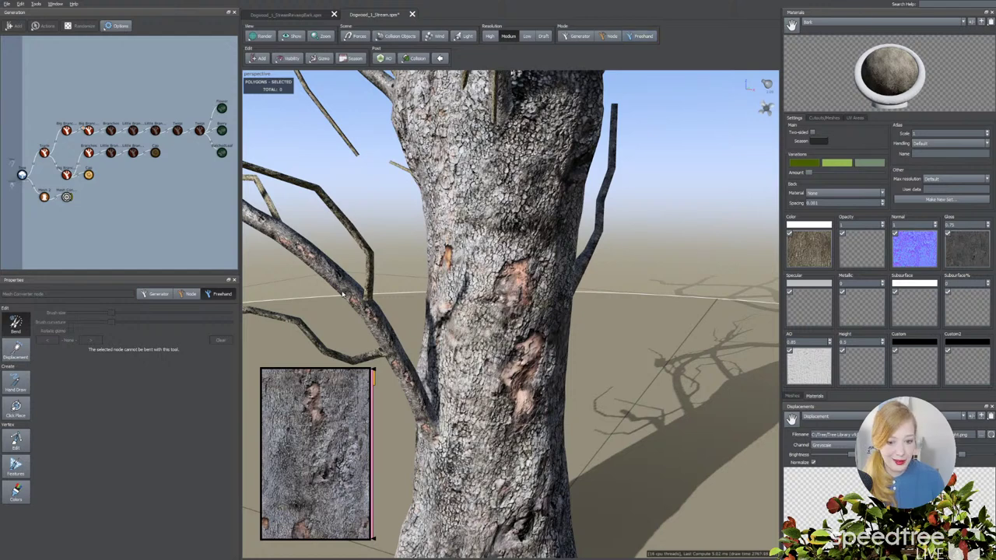
click(498, 135)
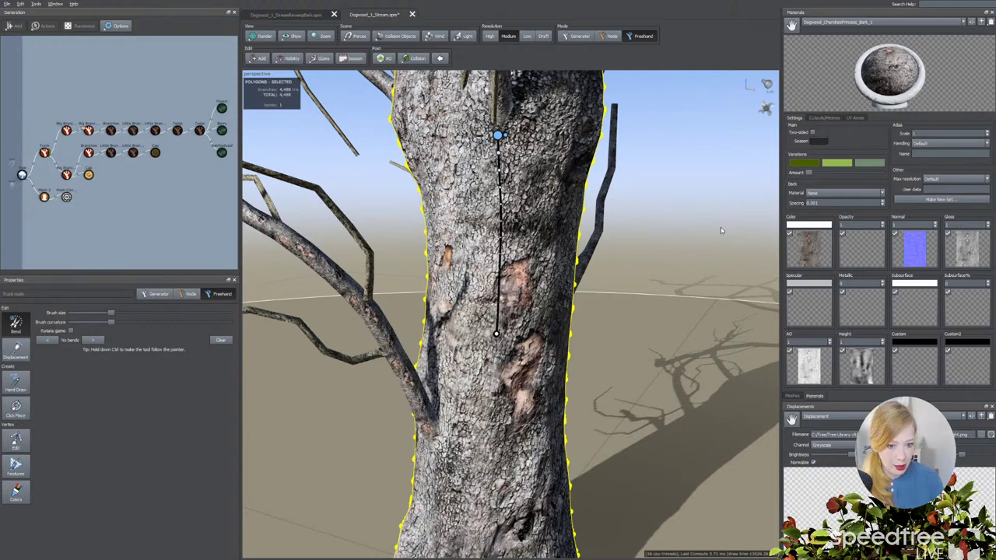
middle_drag(721, 228, 724, 217)
drag(724, 218, 703, 223)
middle_drag(704, 223, 710, 214)
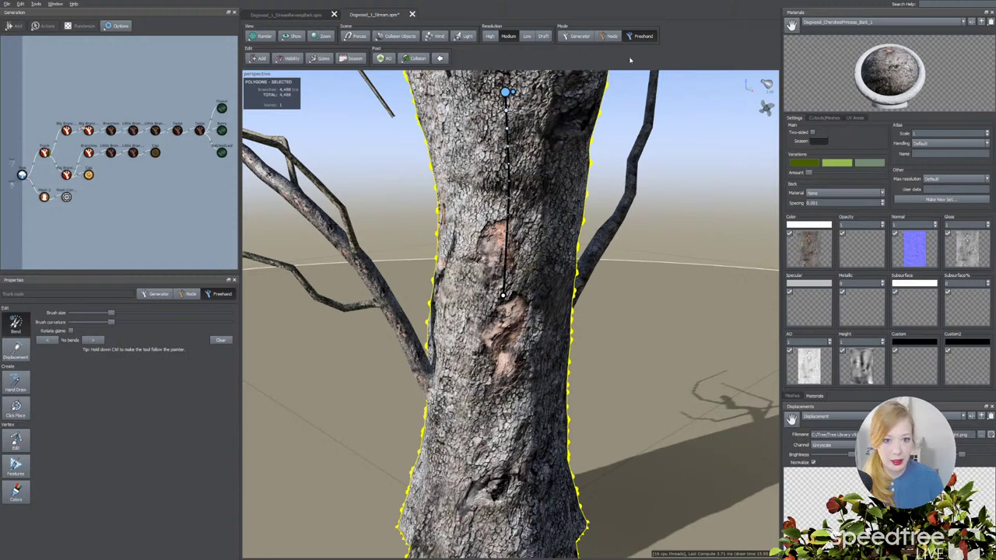
Compare the trunk's generator, node and freehand editing modes, return to freehand, and examine the bark's exposed patches up close.
click(575, 37)
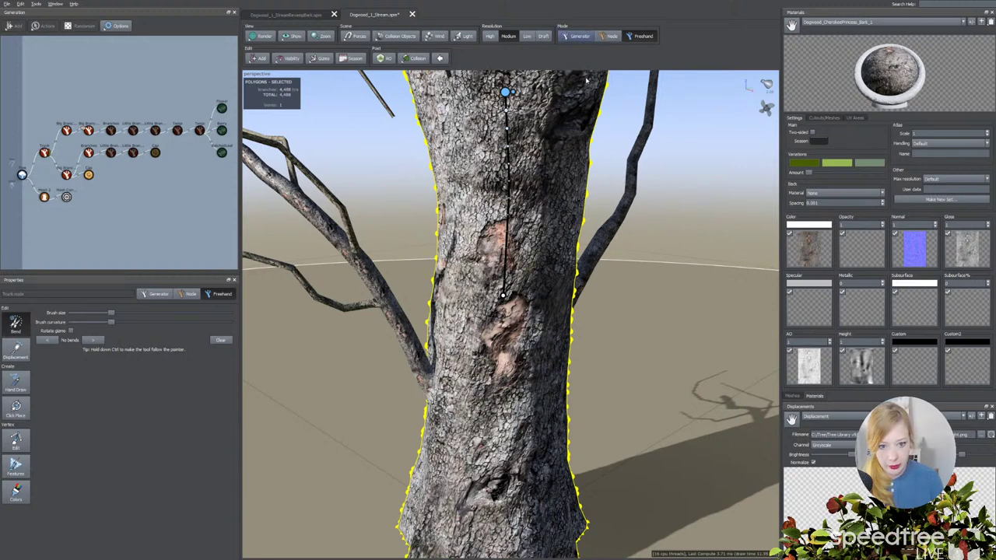
click(608, 37)
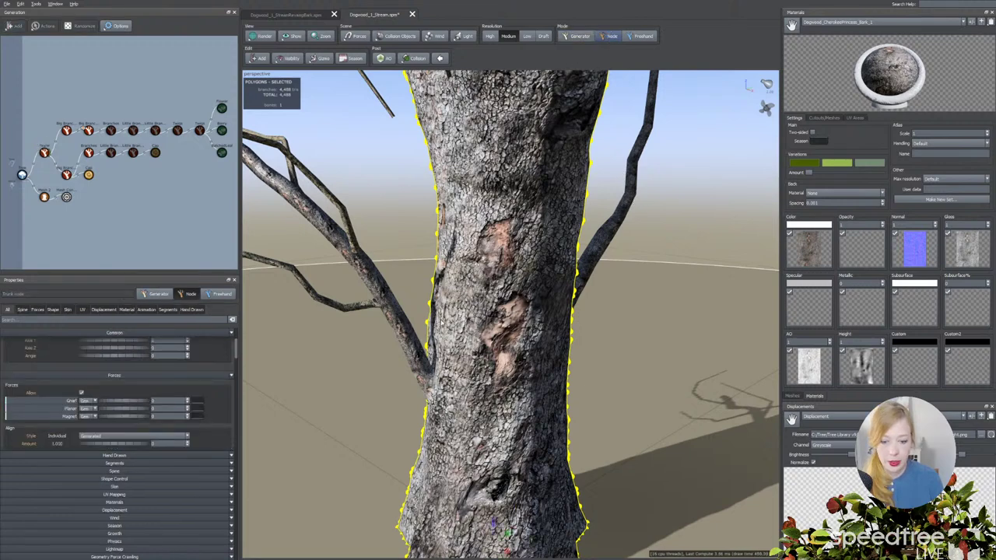
click(643, 37)
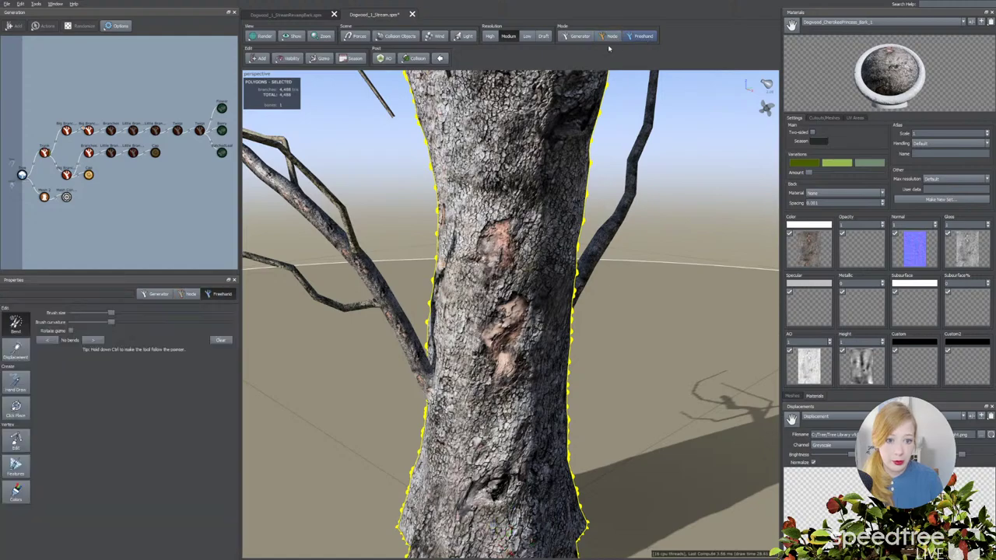
drag(524, 243, 520, 238)
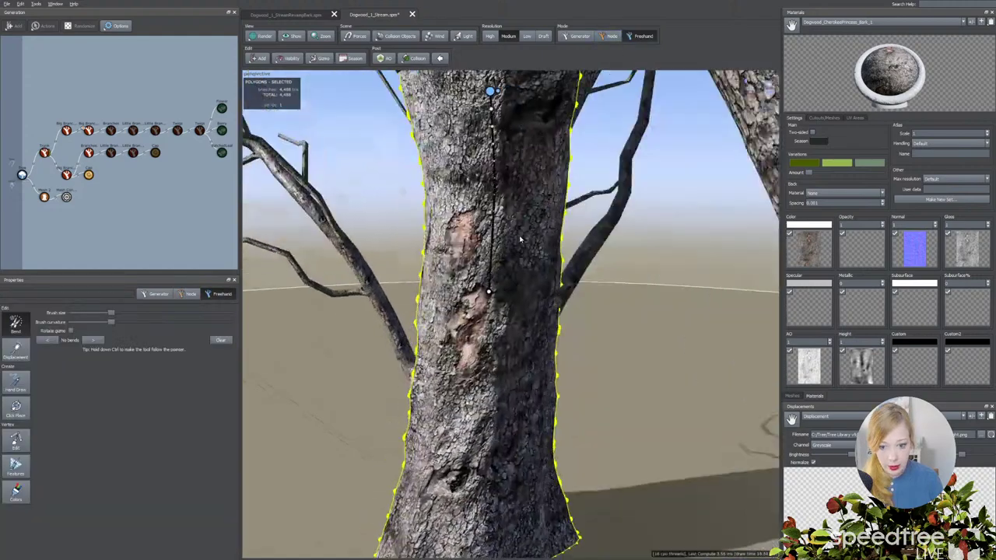
scroll(529, 239, down, 3)
middle_drag(537, 240, 522, 271)
drag(521, 271, 535, 246)
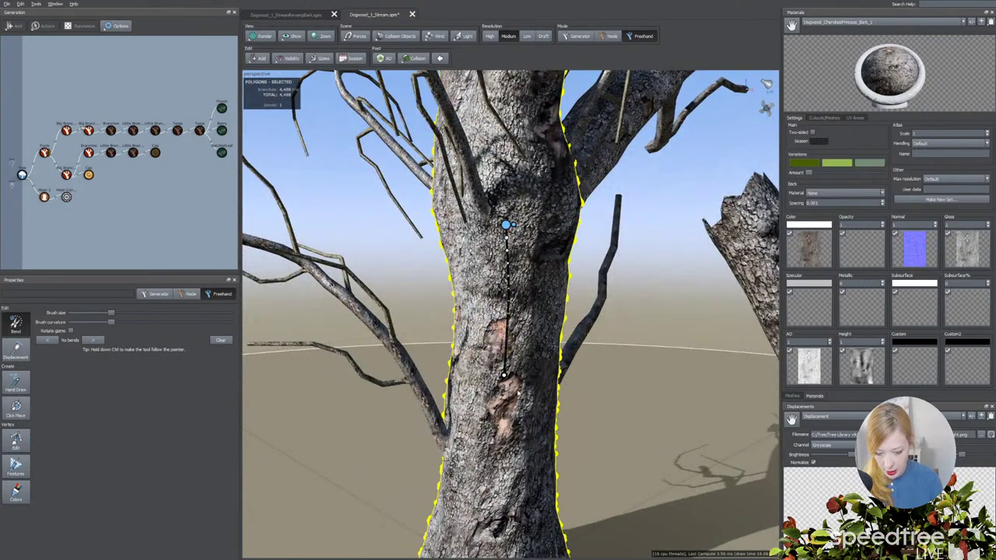
drag(529, 368, 454, 354)
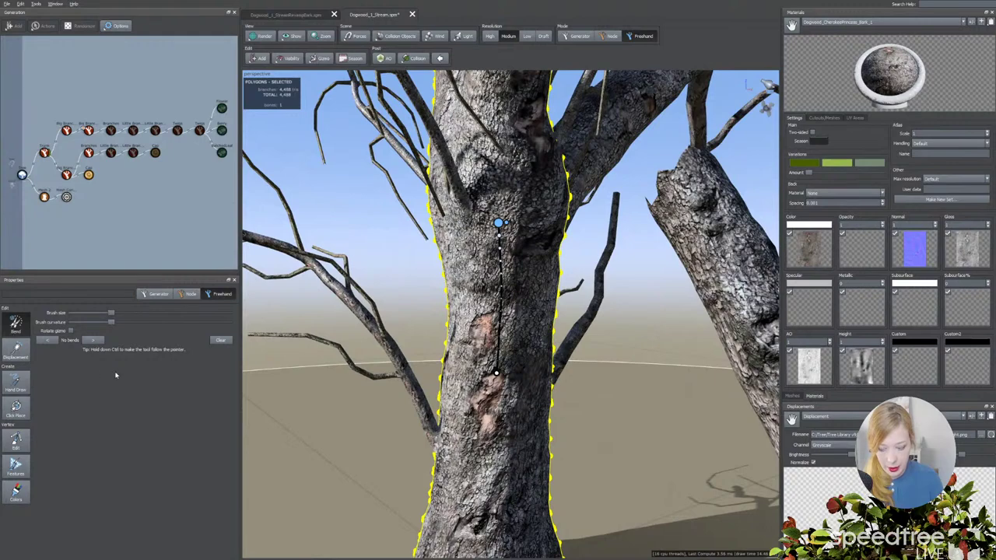
scroll(449, 237, up, 3)
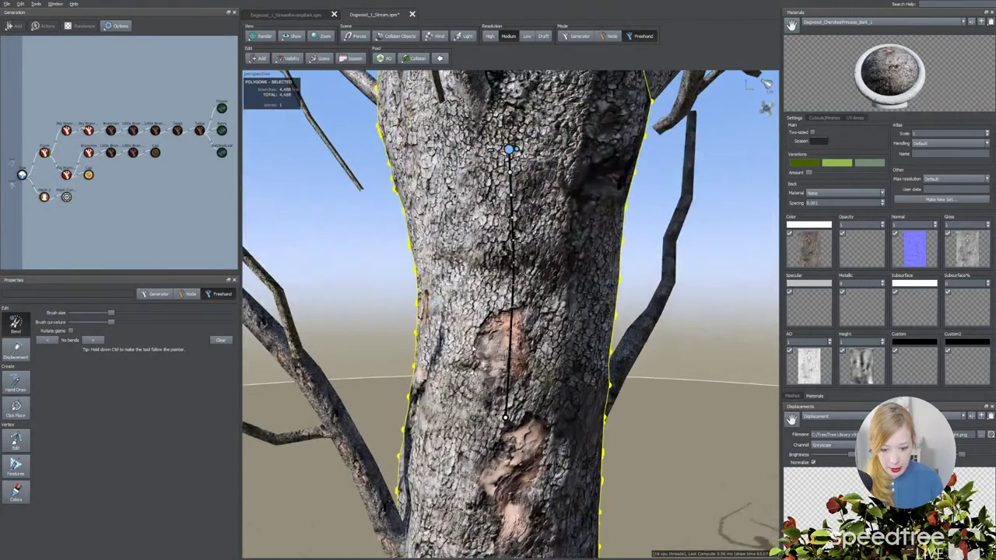
Activate the freehand Displacement brush for the trunk around the exposed bark patches.
click(16, 349)
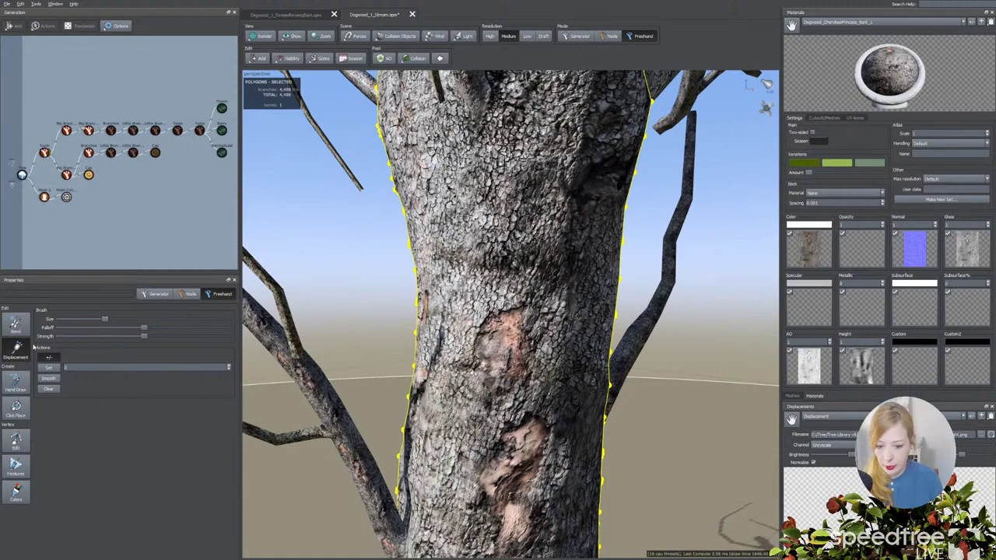
middle_drag(493, 366, 473, 350)
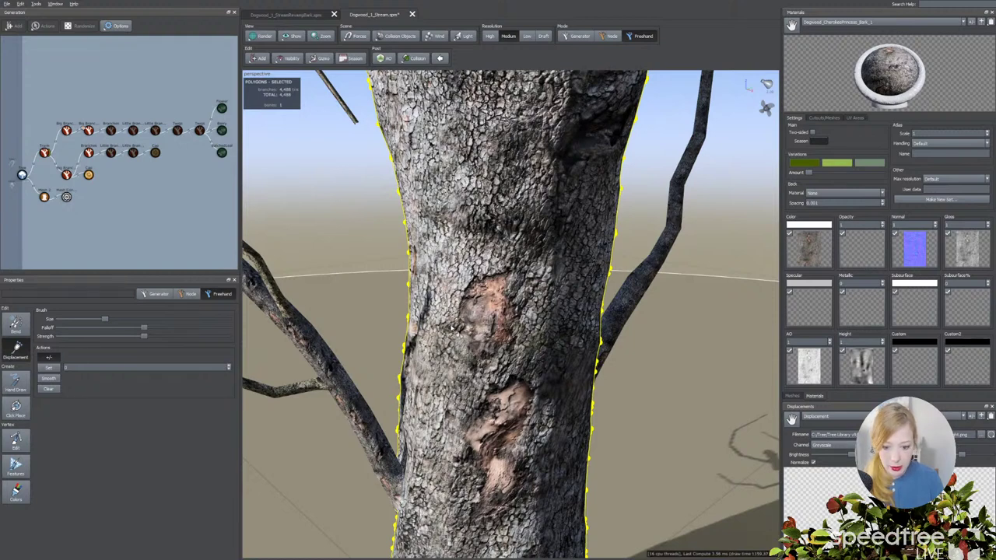
middle_drag(508, 352, 511, 333)
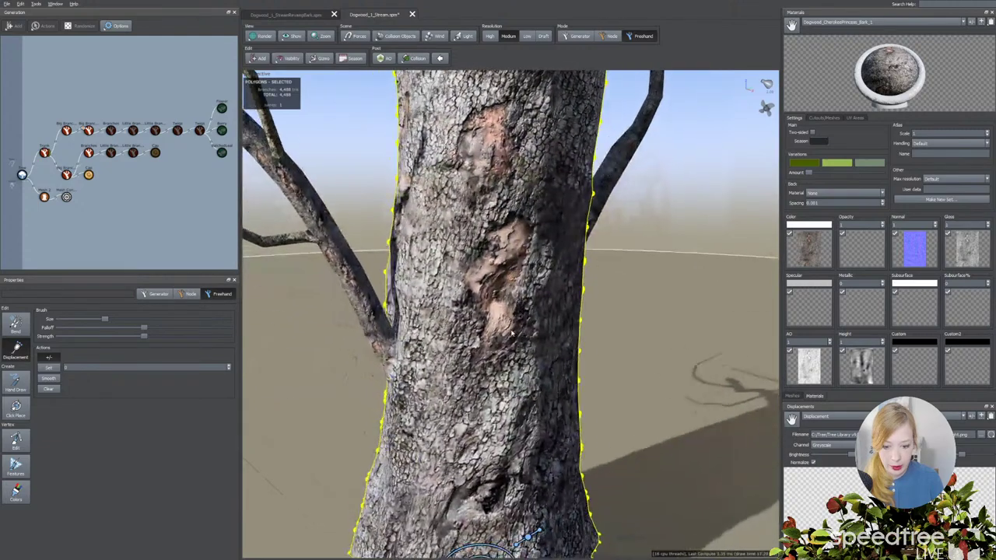
drag(511, 335, 462, 296)
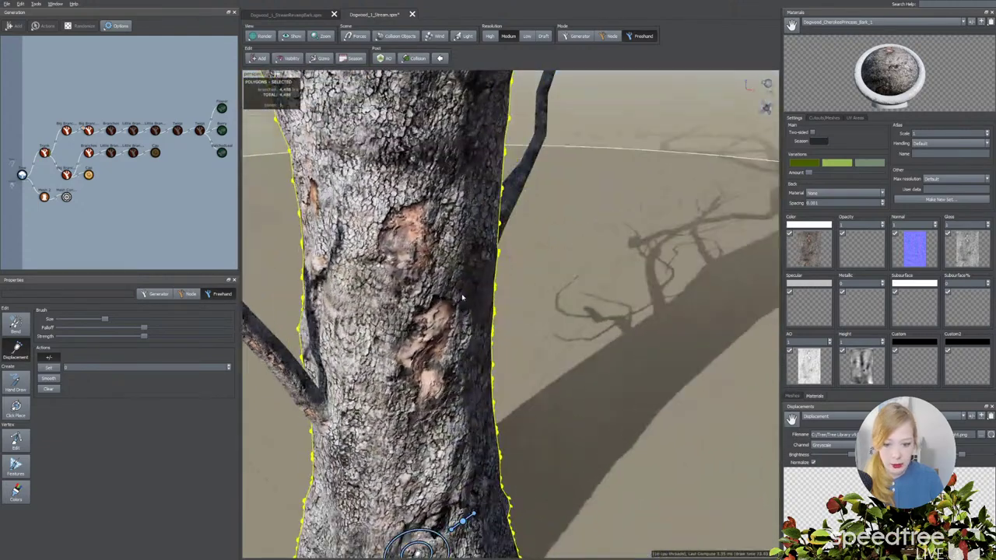
Lower the maximum of the Dogwood_CherokeePrincess_Bark_1 gloss map, check the trunk's shading, and deselect the trunk.
click(967, 247)
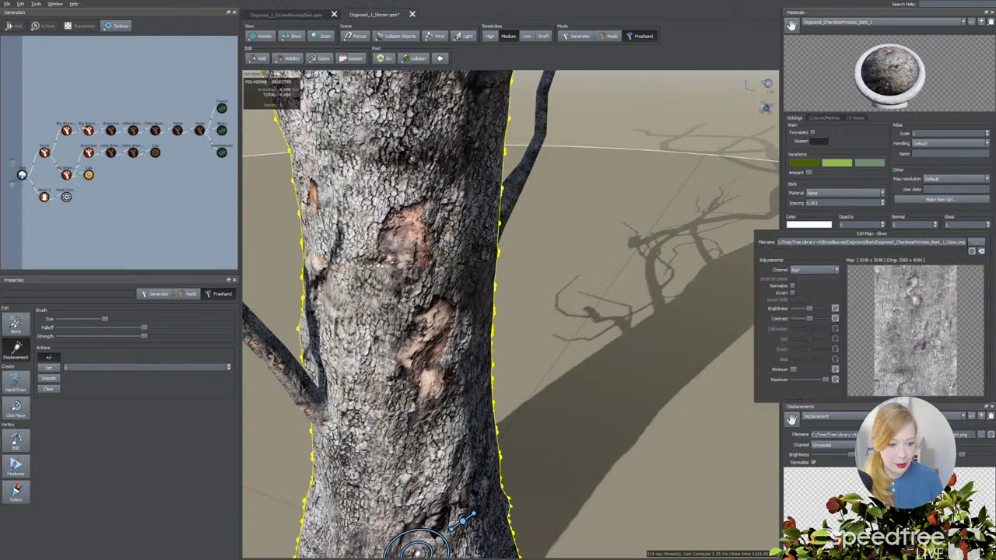
drag(856, 233, 668, 176)
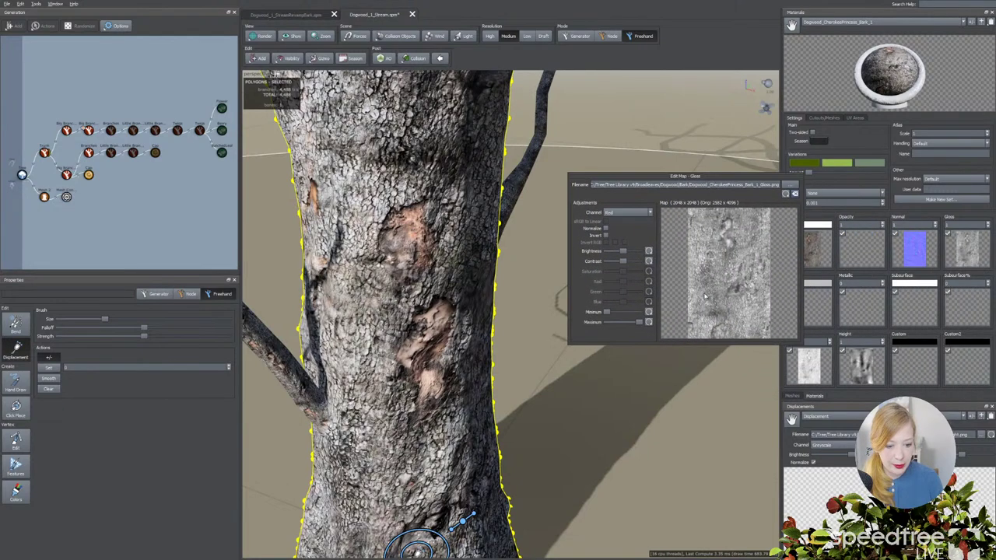
drag(638, 324, 634, 326)
drag(443, 298, 467, 283)
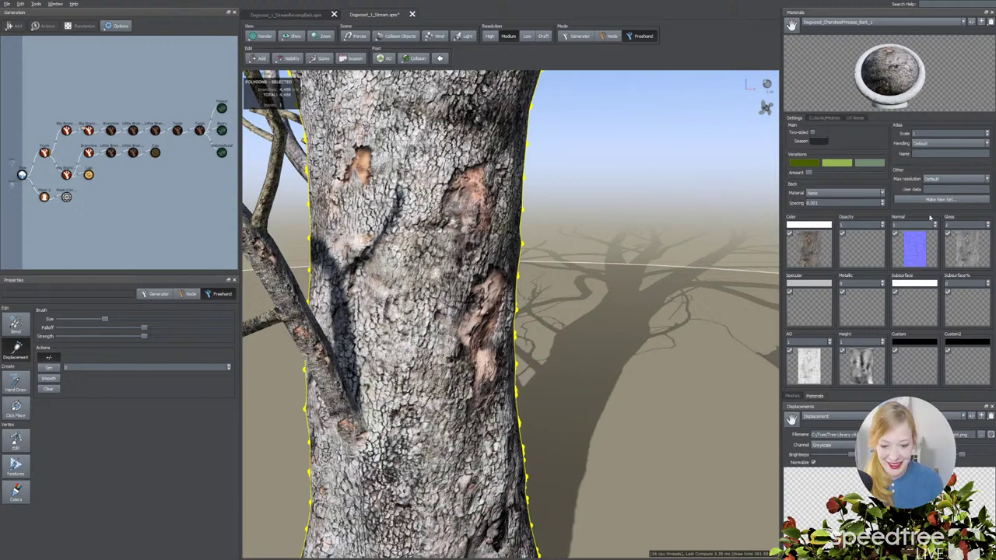
click(571, 192)
middle_drag(506, 297, 571, 259)
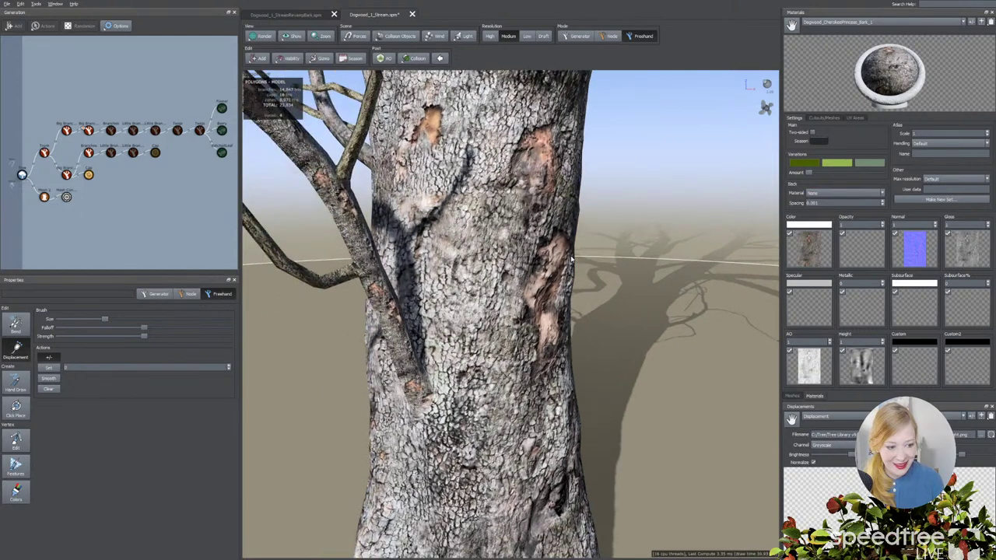
drag(571, 261, 554, 262)
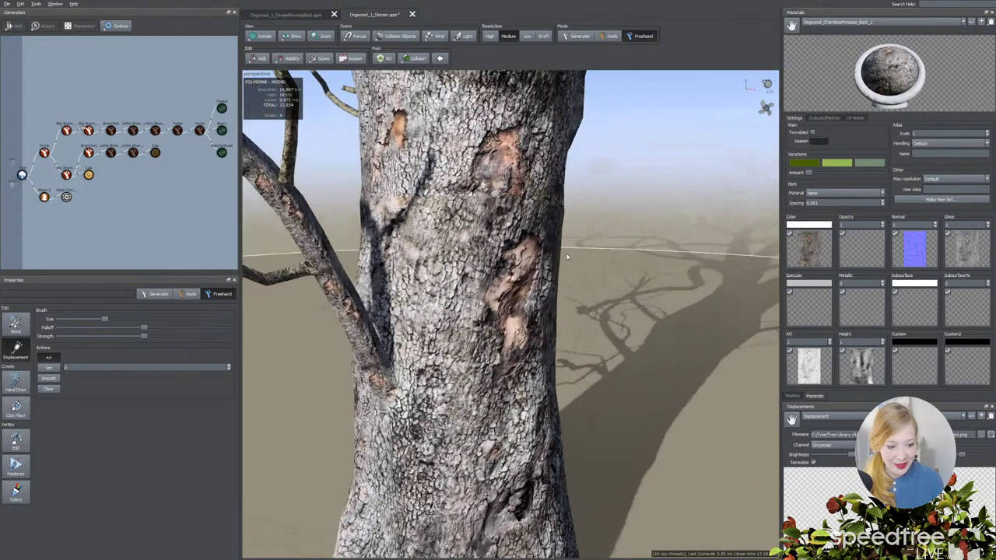
Increase the contrast of the bark material's normal map slightly and check the result on the trunk.
click(911, 256)
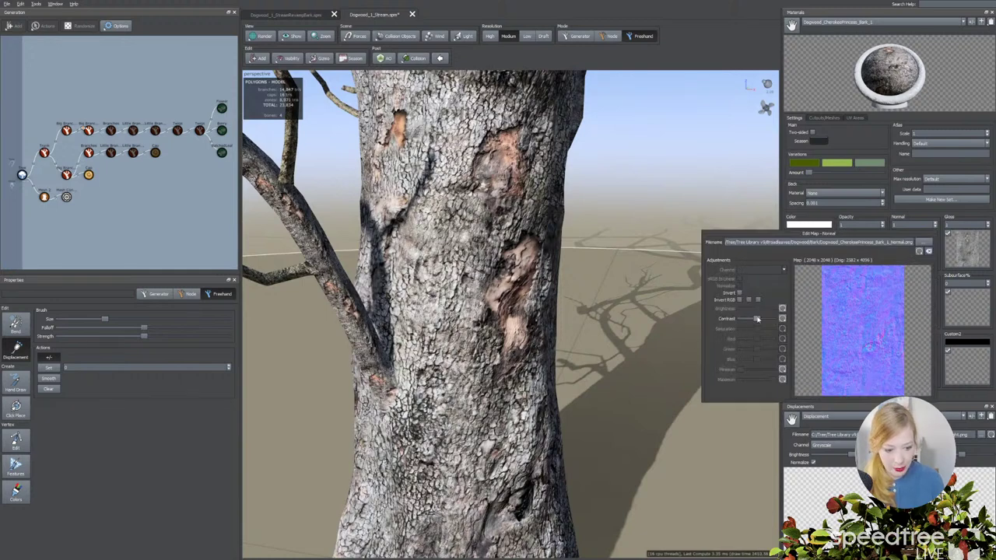
drag(756, 319, 764, 324)
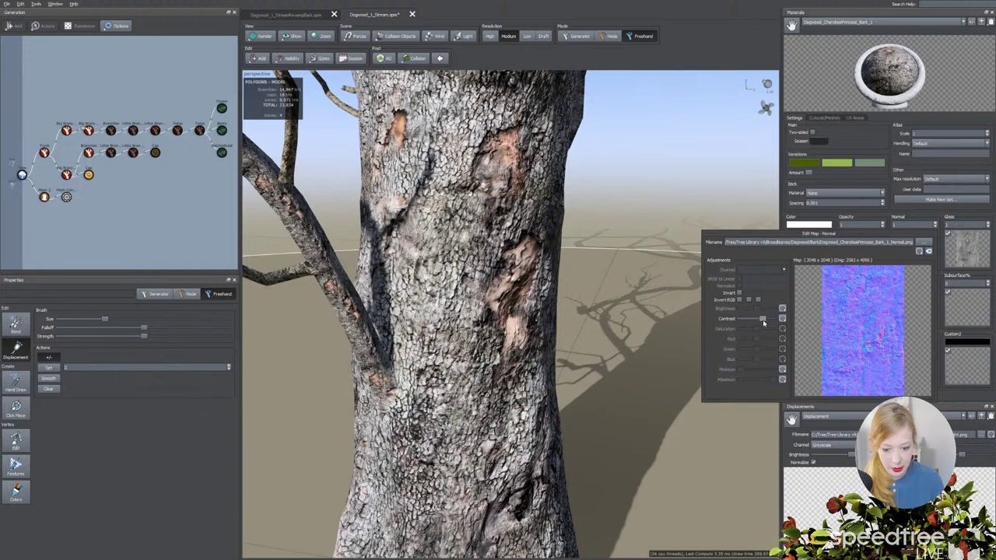
click(568, 351)
mouse_move(567, 350)
mouse_down()
mouse_move(540, 358)
mouse_move(581, 352)
mouse_move(569, 348)
mouse_up()
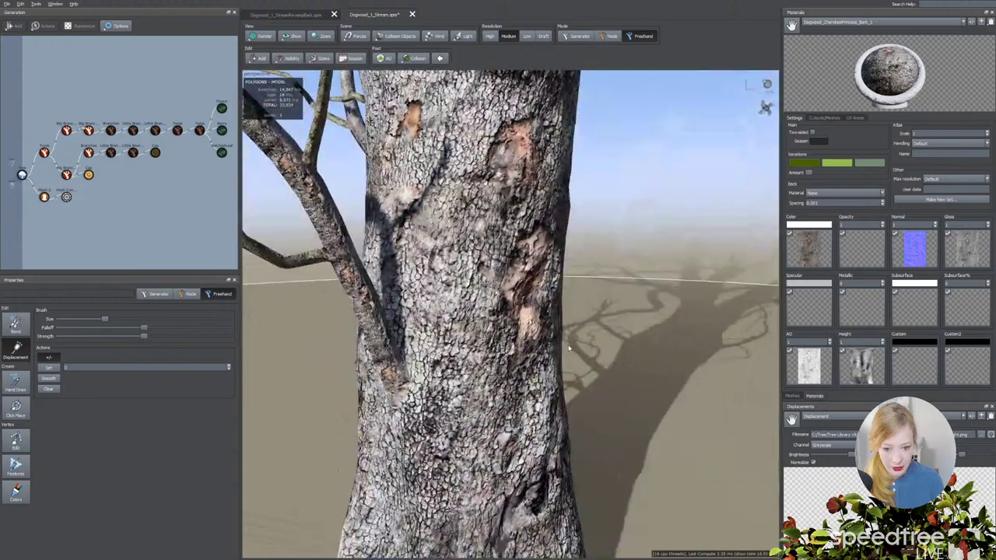
Delete the big branch growing from the side of the trunk beside the exposed bark patches.
click(369, 314)
key(Delete)
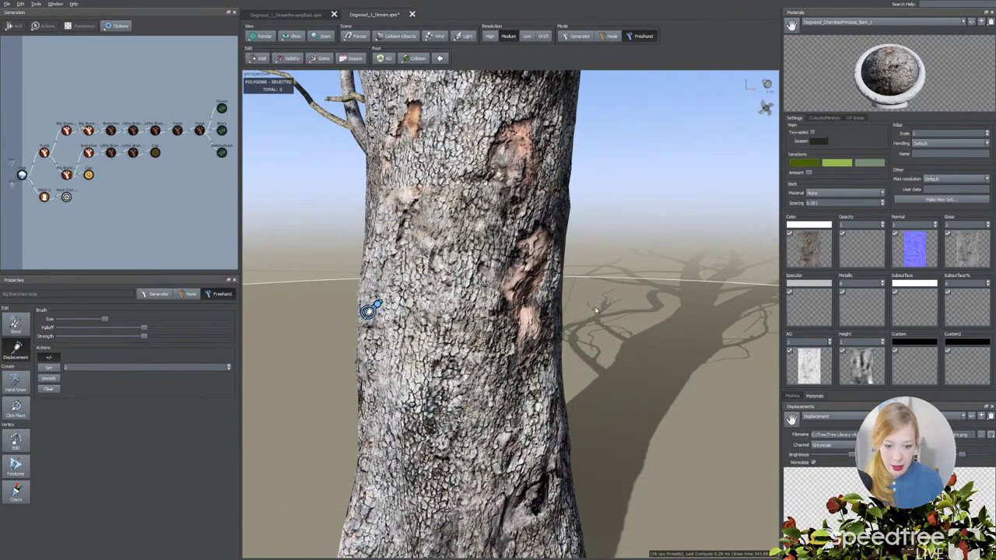
click(595, 311)
drag(595, 311, 511, 323)
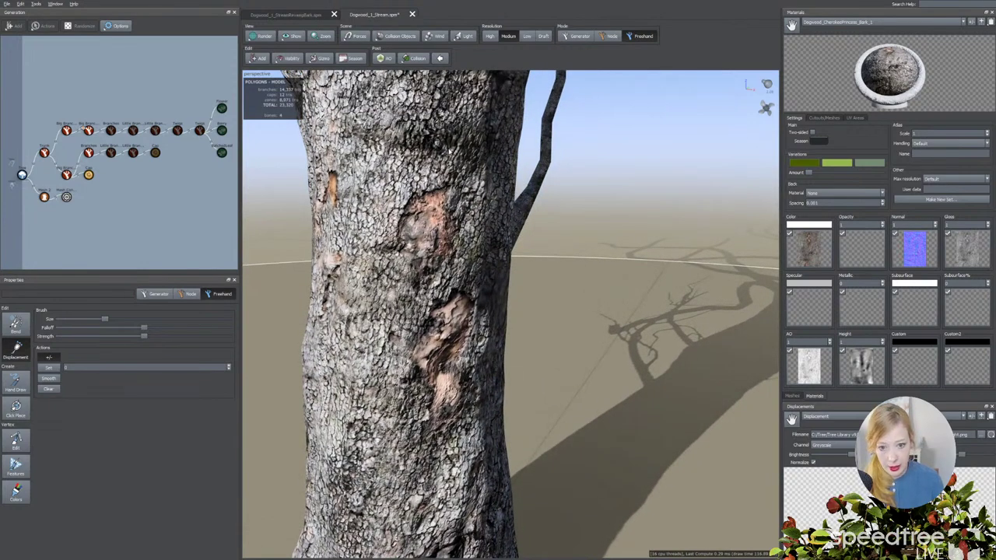
Show the tree in wireframe and raise a bump on the trunk with the Displacement brush.
click(263, 36)
click(284, 61)
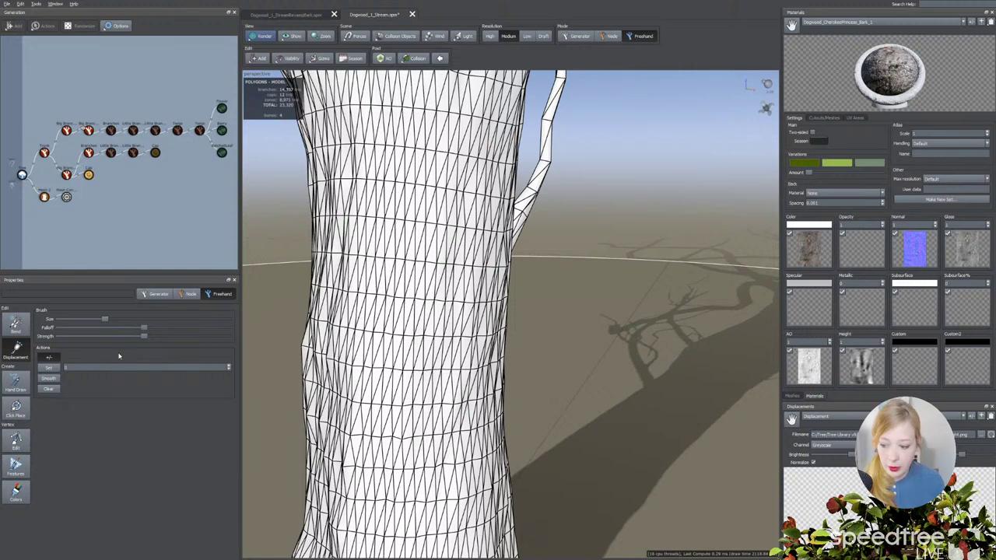
click(16, 349)
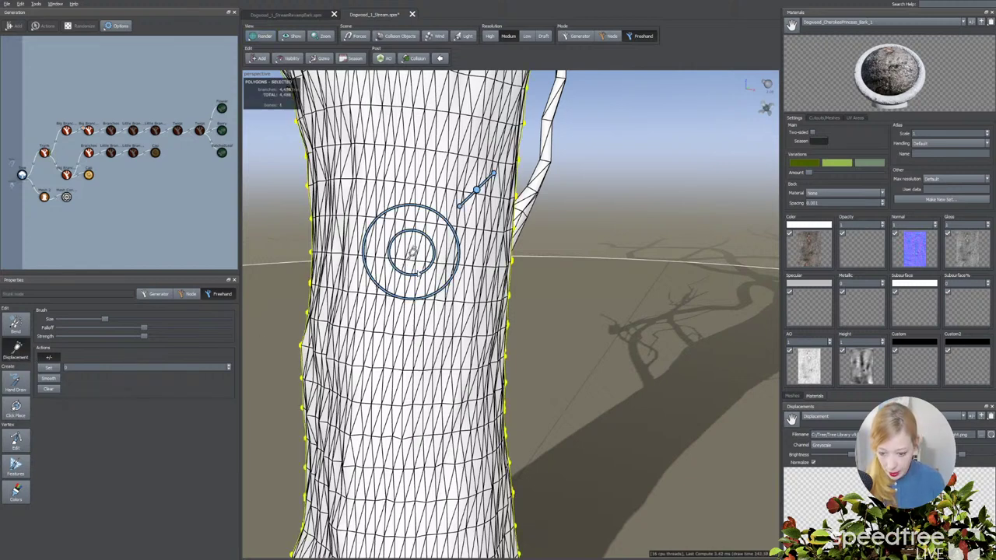
drag(432, 235, 426, 238)
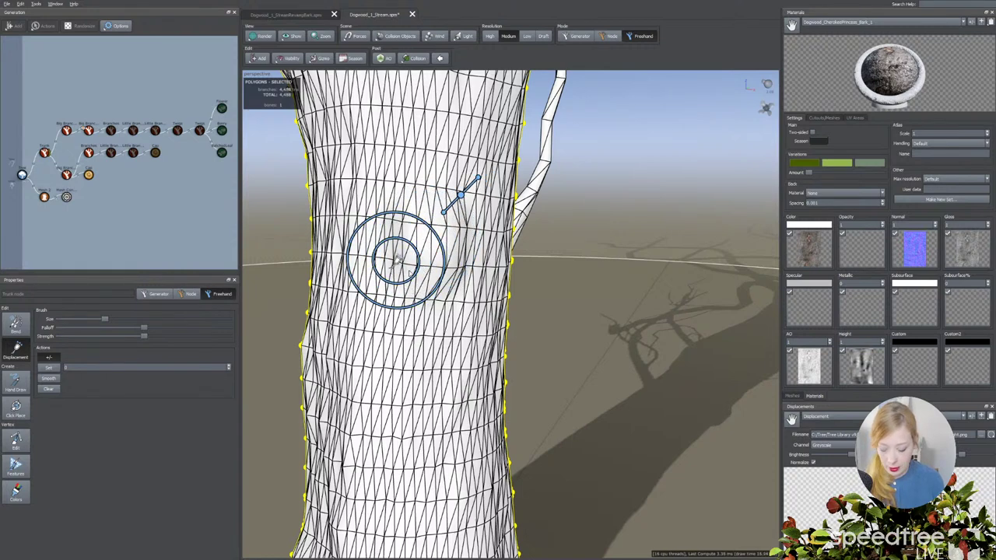
Raise the Displacement brush's falloff, enlarge its size slightly, and check the trunk's bump from the side.
drag(411, 271, 402, 265)
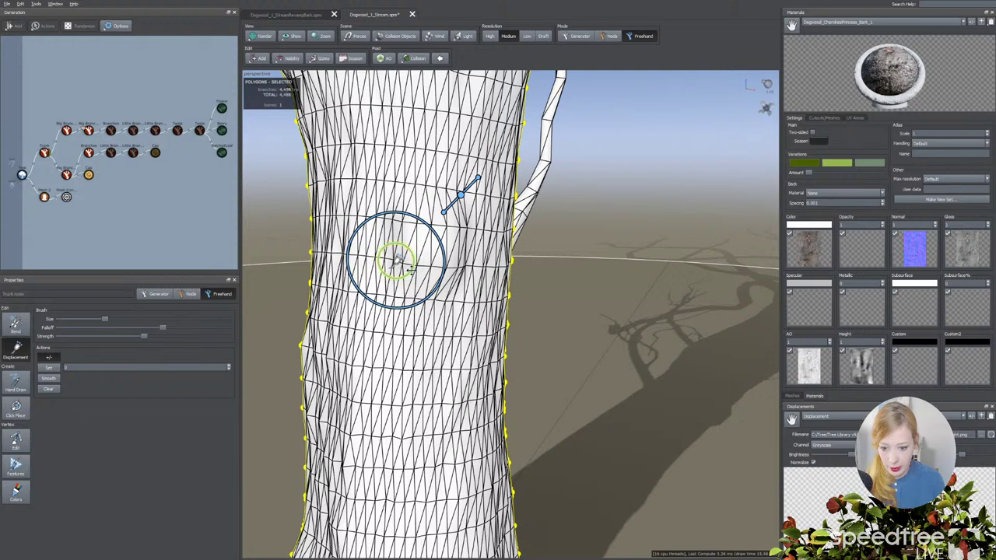
scroll(396, 261, up, 5)
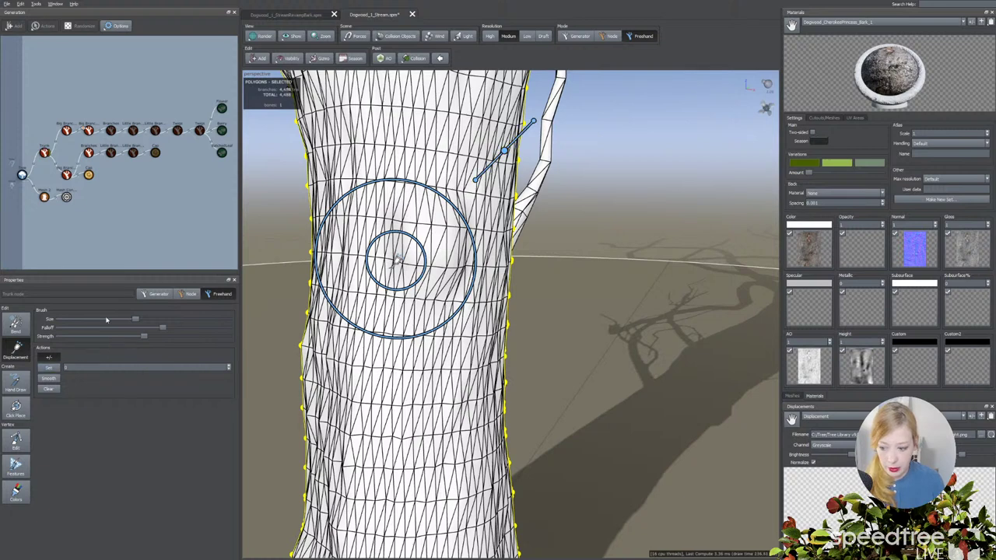
mouse_move(135, 319)
mouse_down()
mouse_move(98, 321)
mouse_move(121, 319)
mouse_up()
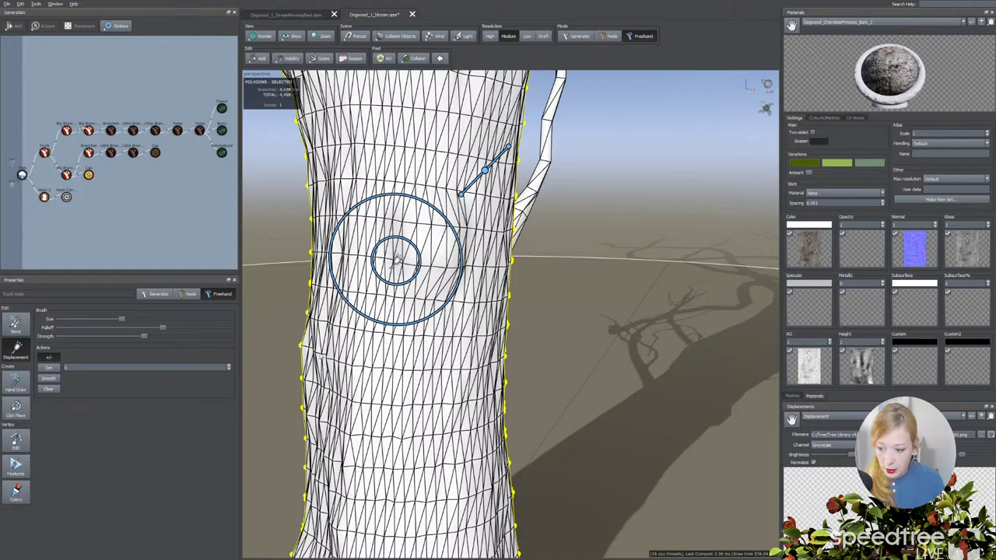
drag(345, 327, 354, 347)
middle_drag(406, 277, 489, 316)
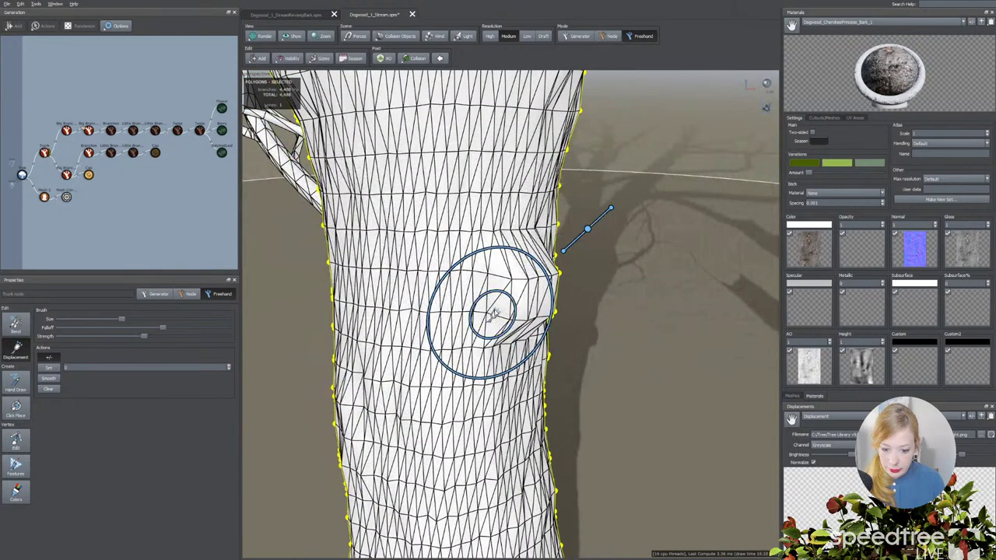
Extend the bump on the trunk's side outward and reshape its end with the Displacement brush, checking it from several angles.
drag(489, 316, 522, 301)
drag(520, 228, 519, 218)
drag(543, 302, 498, 305)
middle_drag(426, 282, 631, 175)
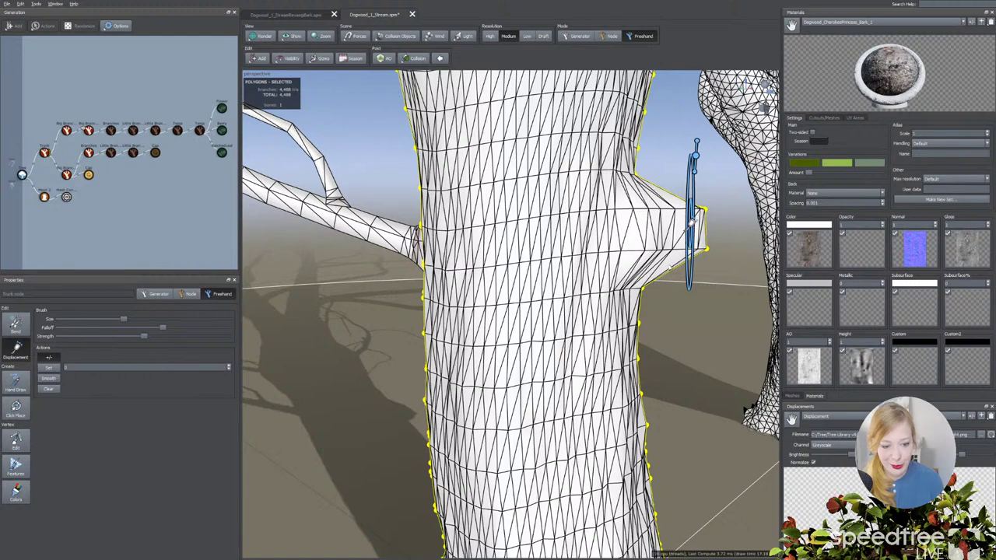
mouse_move(674, 229)
mouse_down()
mouse_move(646, 249)
mouse_move(610, 232)
mouse_up()
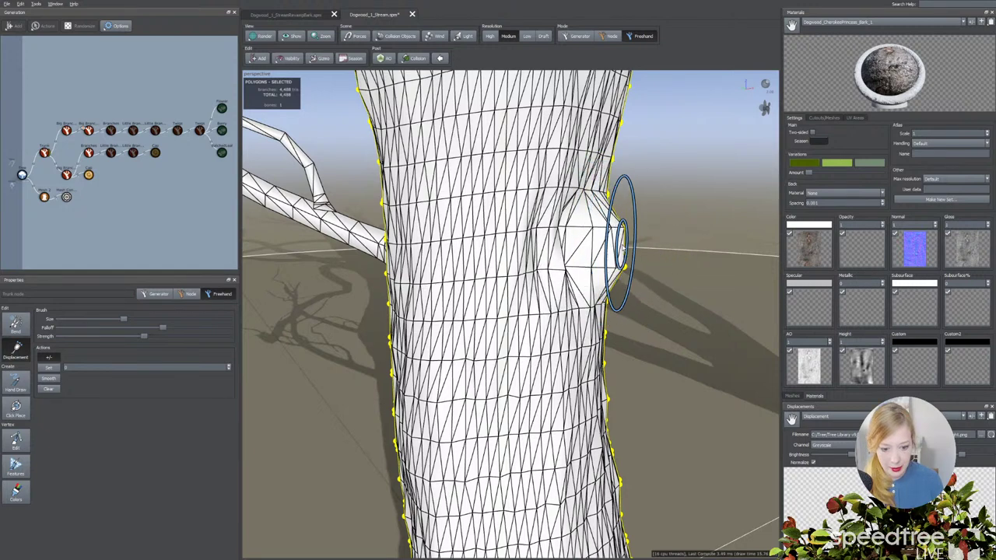
mouse_move(618, 246)
mouse_down()
mouse_move(632, 246)
mouse_move(600, 249)
mouse_up()
right_click(627, 249)
click(594, 248)
mouse_move(685, 261)
mouse_down()
mouse_move(651, 265)
mouse_move(665, 263)
mouse_up()
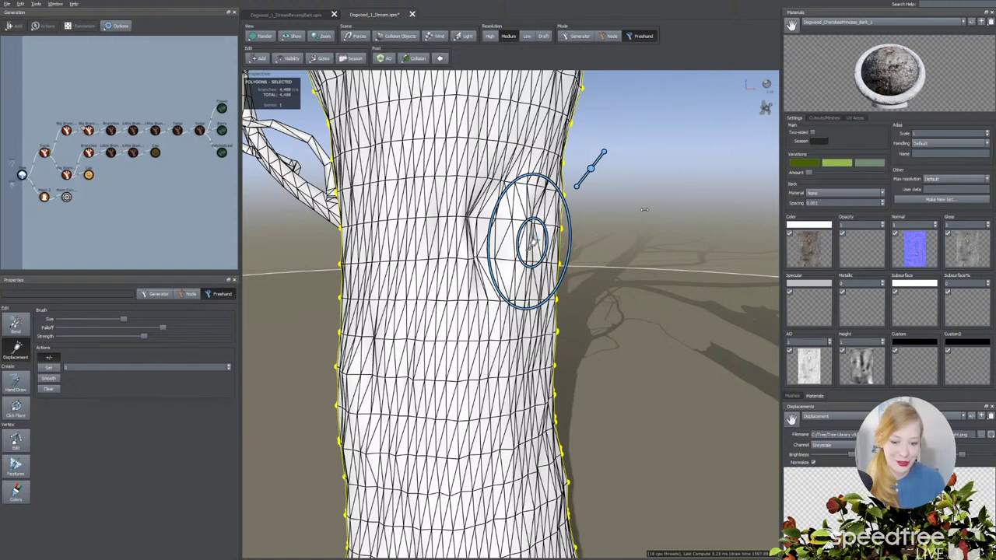
drag(644, 209, 605, 242)
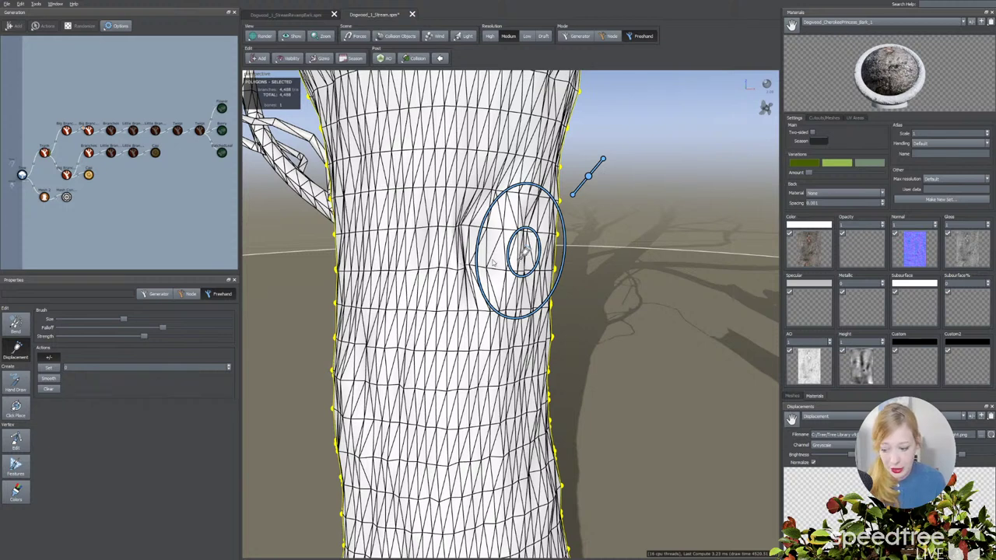
Set the model resolution to High and try to paint feature vertices over the trunk's bump with the Features brush.
click(13, 464)
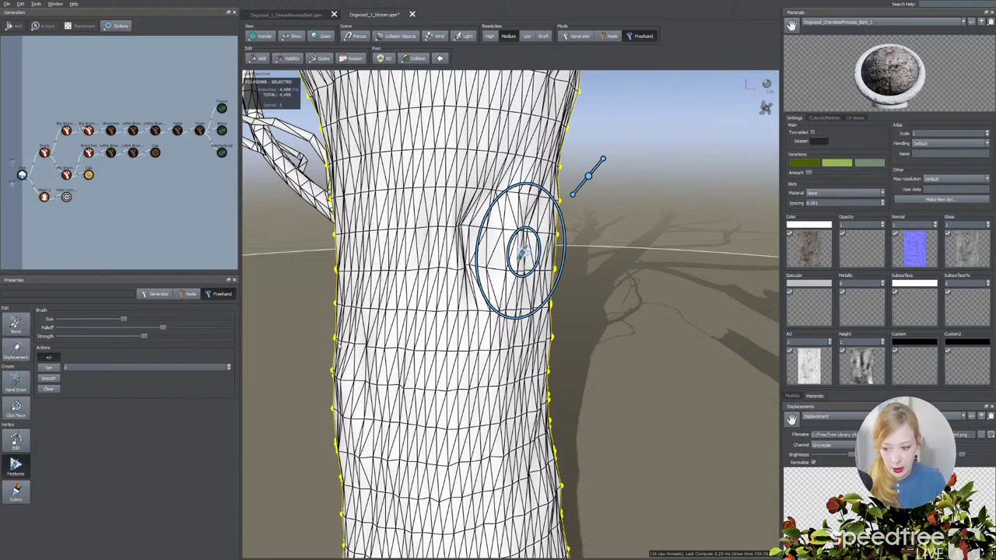
drag(520, 253, 497, 253)
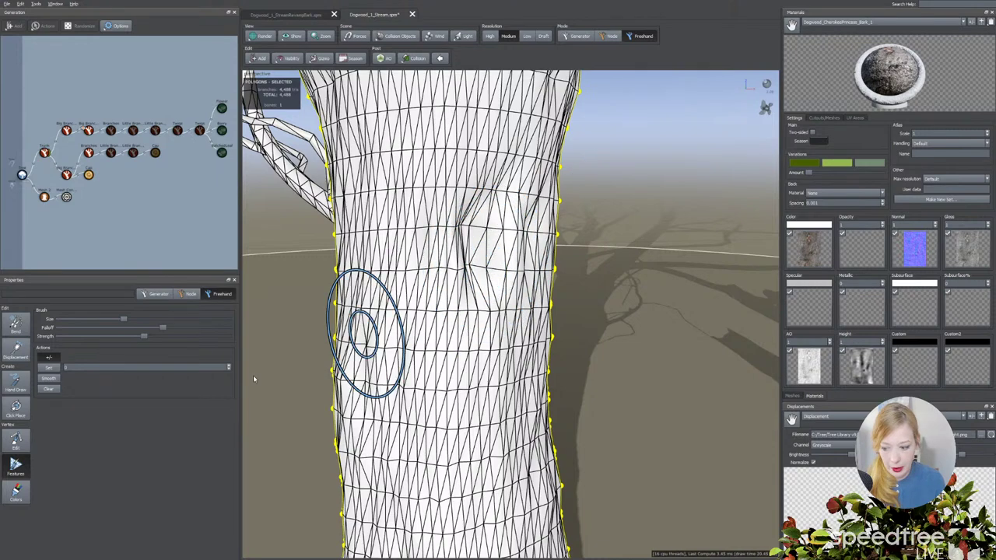
mouse_move(505, 245)
mouse_down()
mouse_move(478, 233)
mouse_move(498, 200)
mouse_move(487, 303)
mouse_move(472, 285)
mouse_move(474, 259)
mouse_move(487, 255)
mouse_move(485, 263)
mouse_up()
mouse_move(124, 319)
mouse_down()
mouse_move(106, 320)
mouse_move(128, 322)
mouse_up()
click(489, 36)
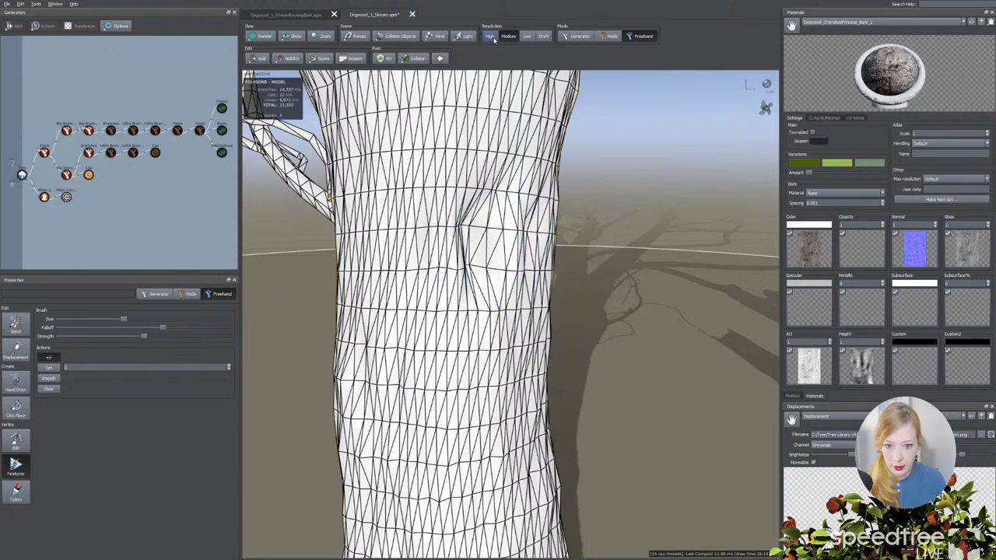
click(499, 248)
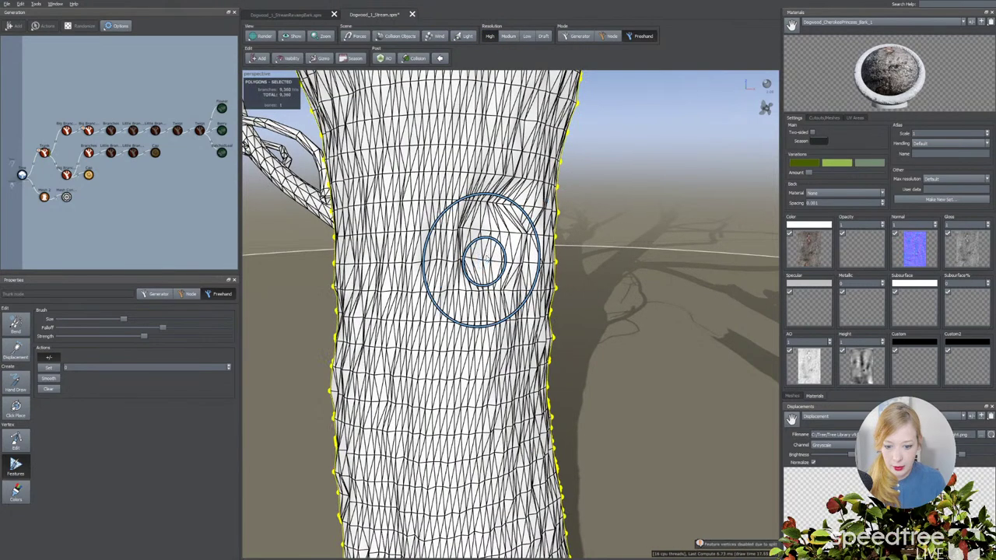
drag(490, 265, 484, 311)
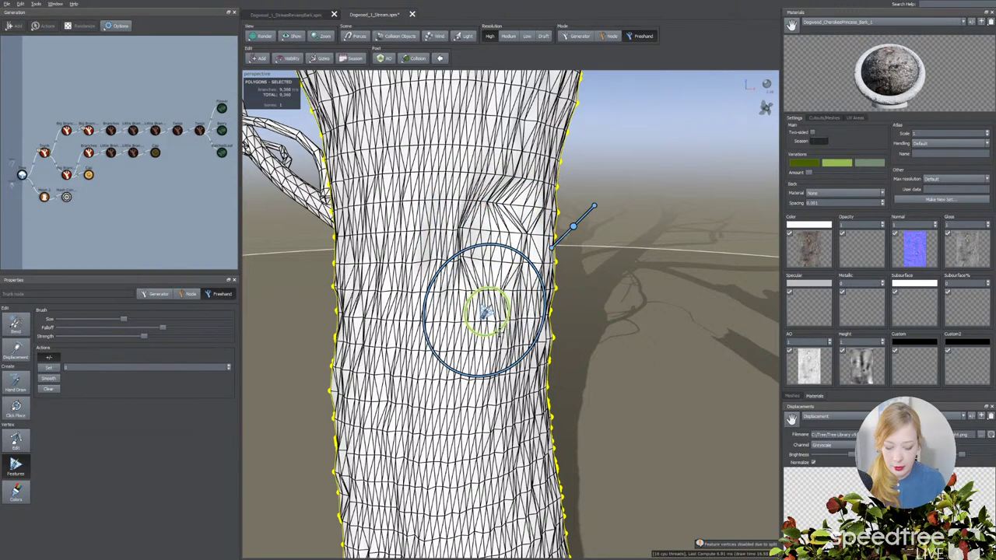
scroll(485, 311, down, 2)
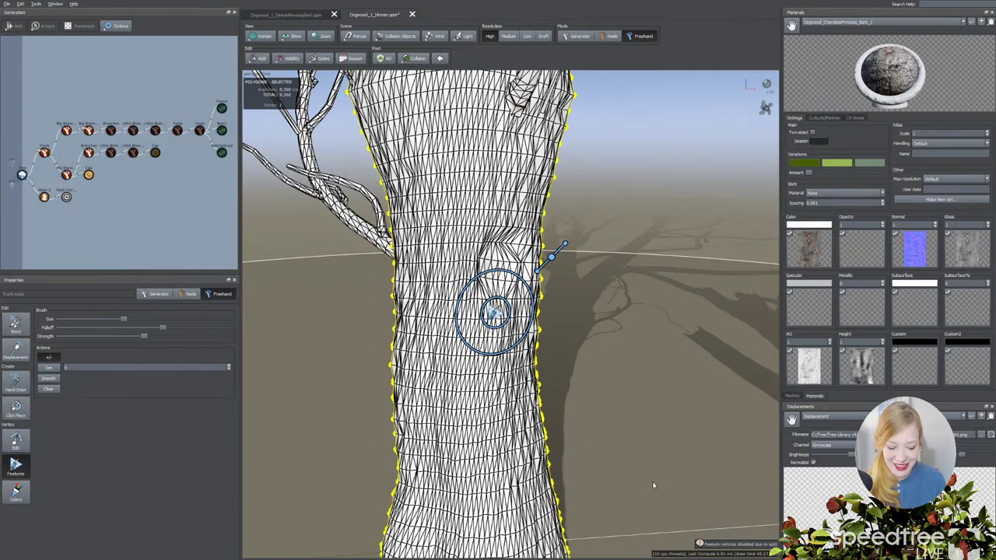
Open the trunk's generator message and read its details.
click(700, 544)
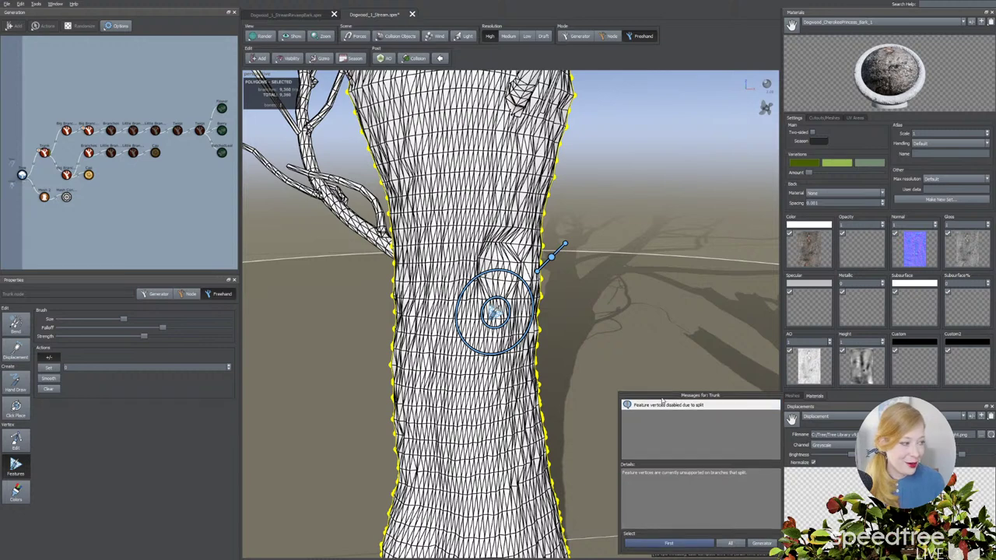
drag(662, 400, 595, 216)
click(545, 237)
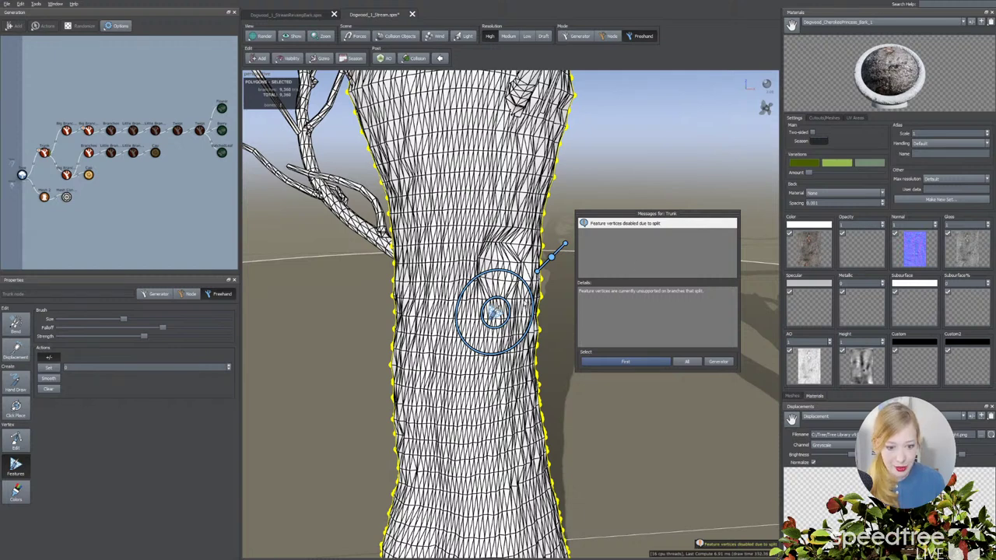
click(582, 224)
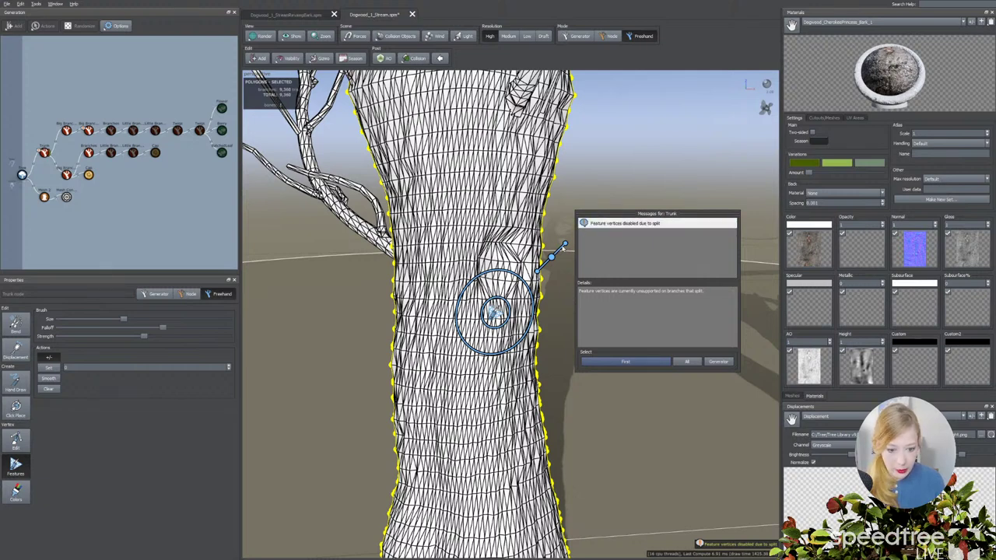
Set the trunk generator's split chance to 0 in its skin properties and check the mesh around the bump.
click(577, 37)
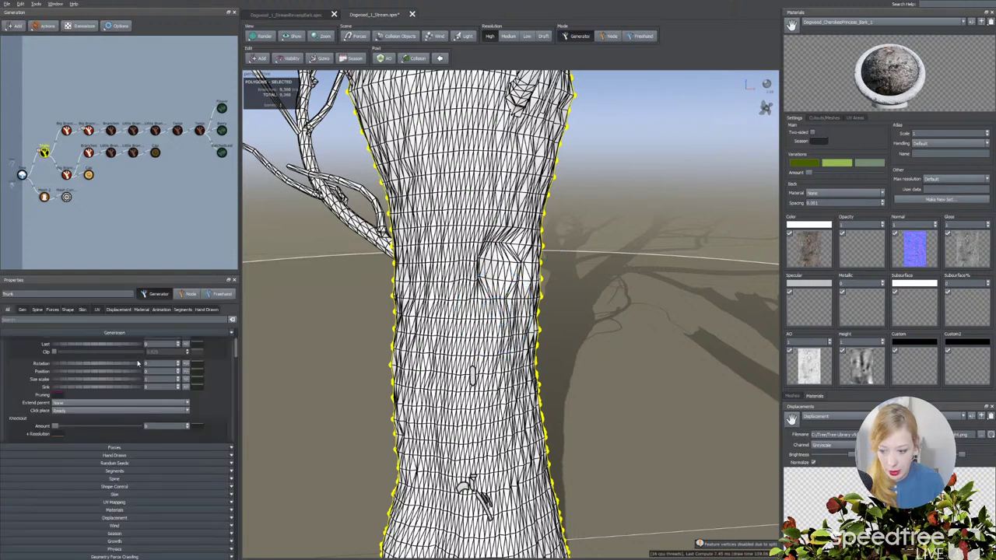
click(81, 310)
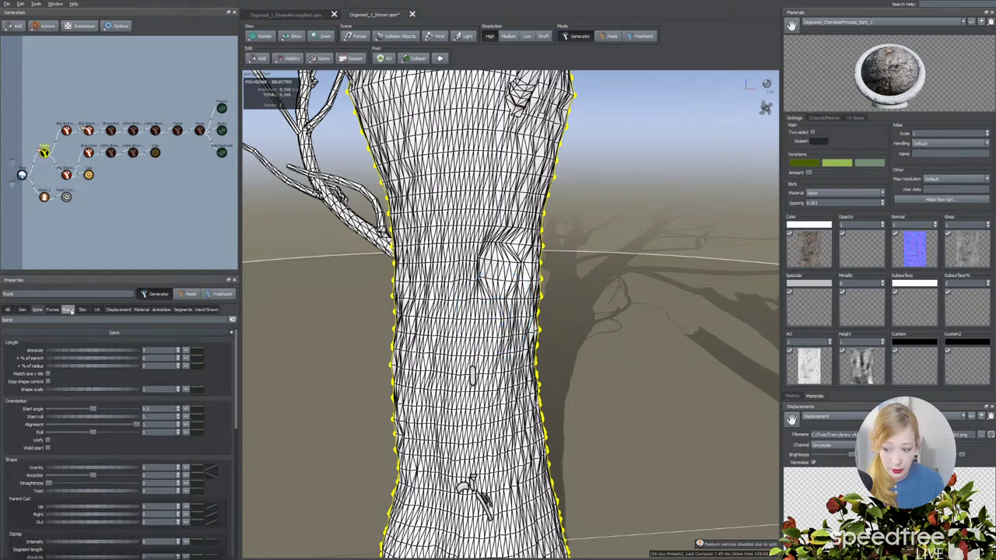
scroll(80, 457, down, 5)
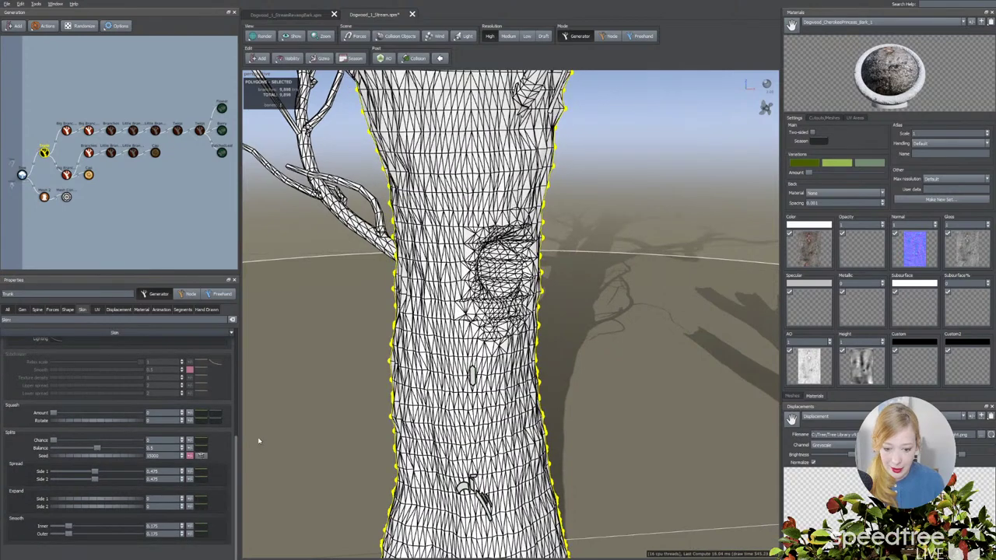
mouse_move(408, 387)
mouse_down()
mouse_move(327, 413)
mouse_move(401, 385)
mouse_up()
scroll(401, 385, up, 3)
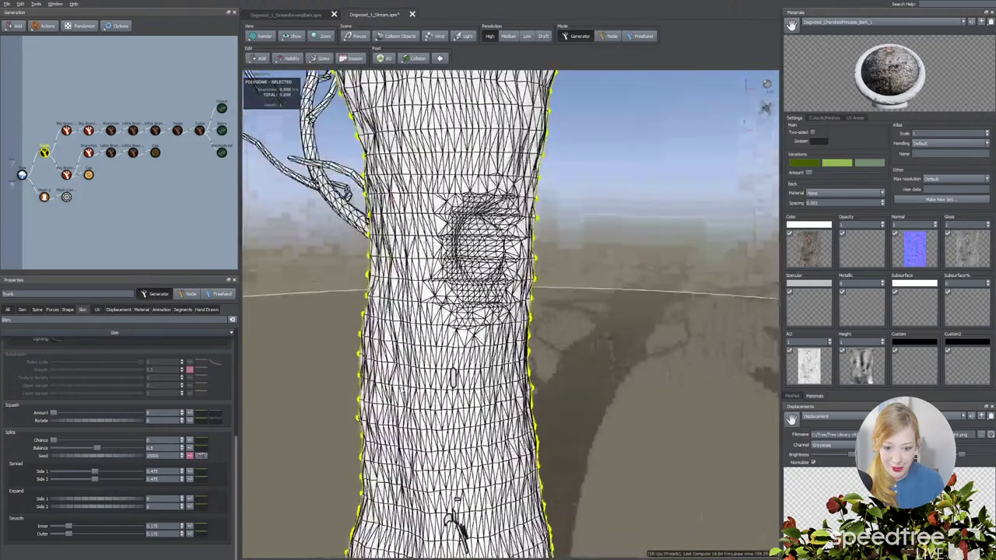
middle_drag(370, 347, 395, 401)
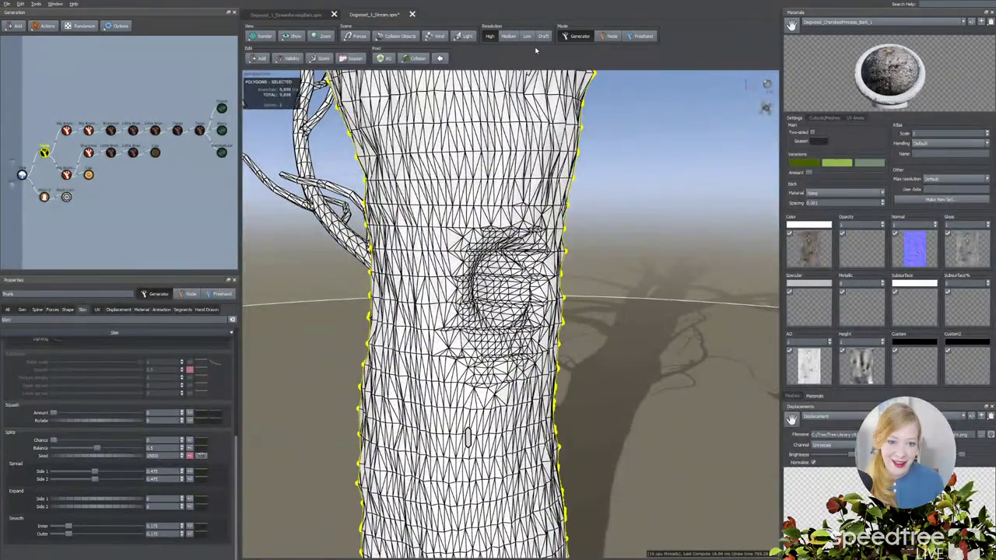
Lower the freehand brush's falloff and paint feature vertices below, over and above the trunk's bump.
click(643, 36)
mouse_move(478, 333)
mouse_down()
mouse_move(422, 344)
mouse_move(478, 340)
mouse_up()
scroll(477, 340, up, 2)
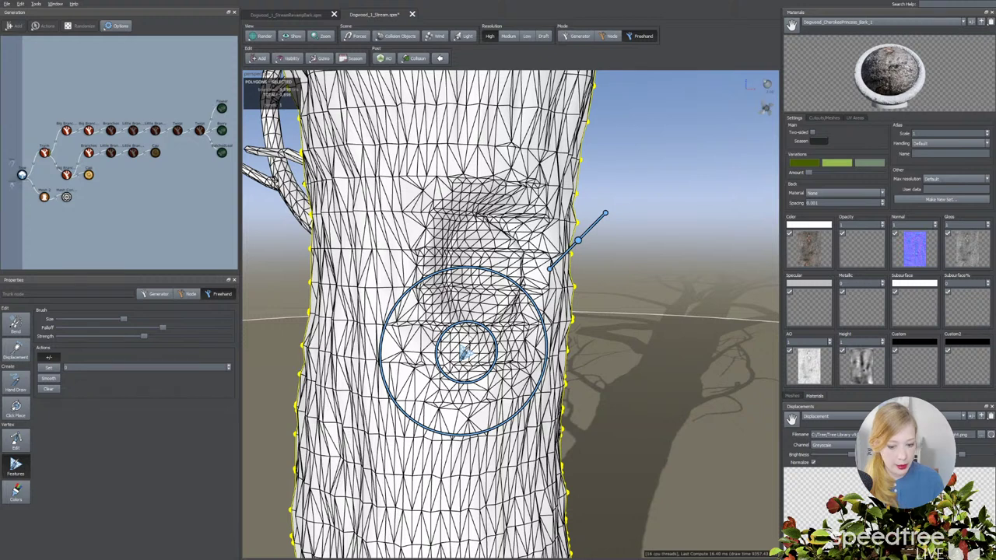
shift+scroll(465, 354, up, 1)
shift+scroll(464, 354, down, 3)
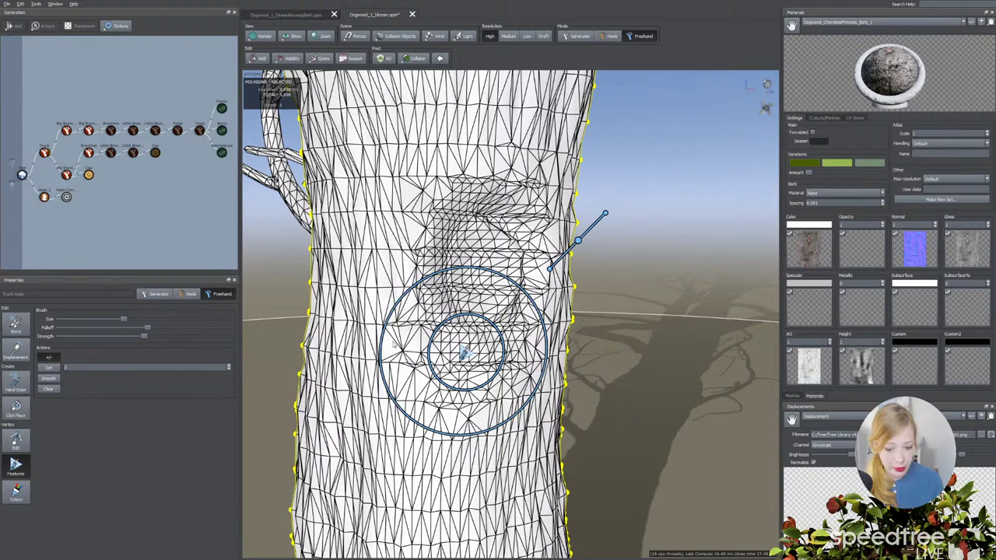
mouse_move(464, 353)
middle_down()
mouse_move(373, 356)
mouse_move(477, 335)
middle_up()
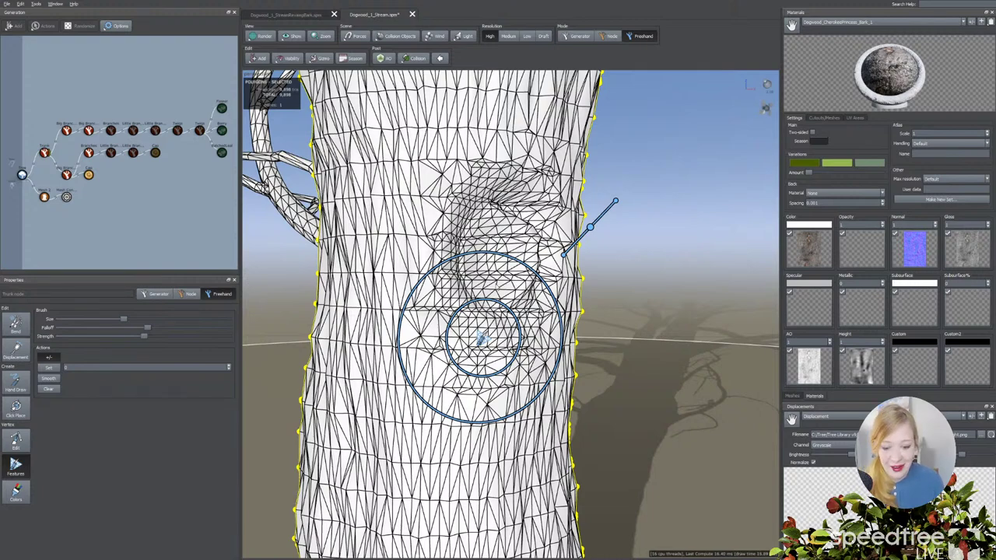
mouse_move(482, 336)
mouse_down()
mouse_move(500, 244)
mouse_move(467, 289)
mouse_move(452, 245)
mouse_move(491, 217)
mouse_move(529, 240)
mouse_move(498, 278)
mouse_move(539, 272)
mouse_move(529, 288)
mouse_move(518, 280)
mouse_move(502, 170)
mouse_up()
Show the tree in Standard rendering and choose the Displacement brush with a much smaller size.
click(264, 36)
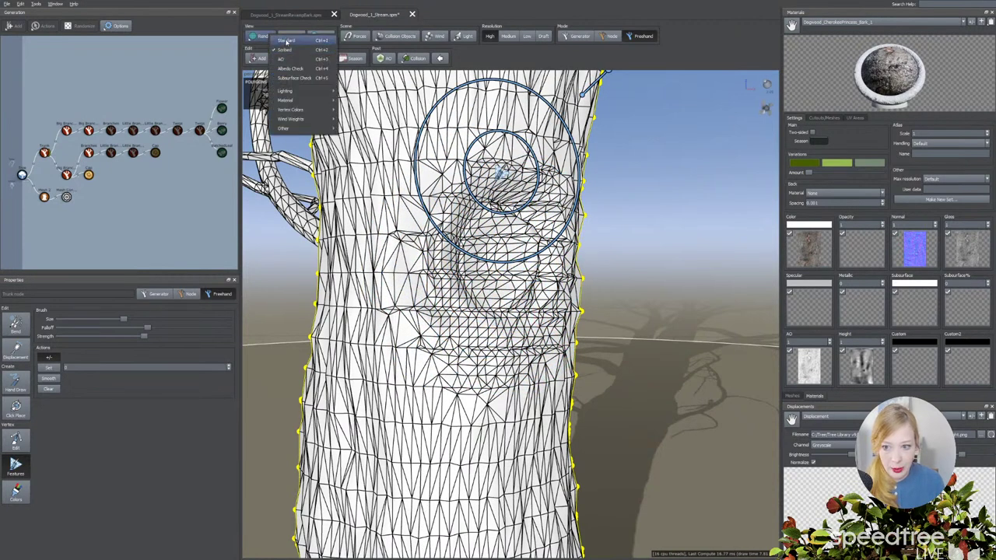
click(284, 43)
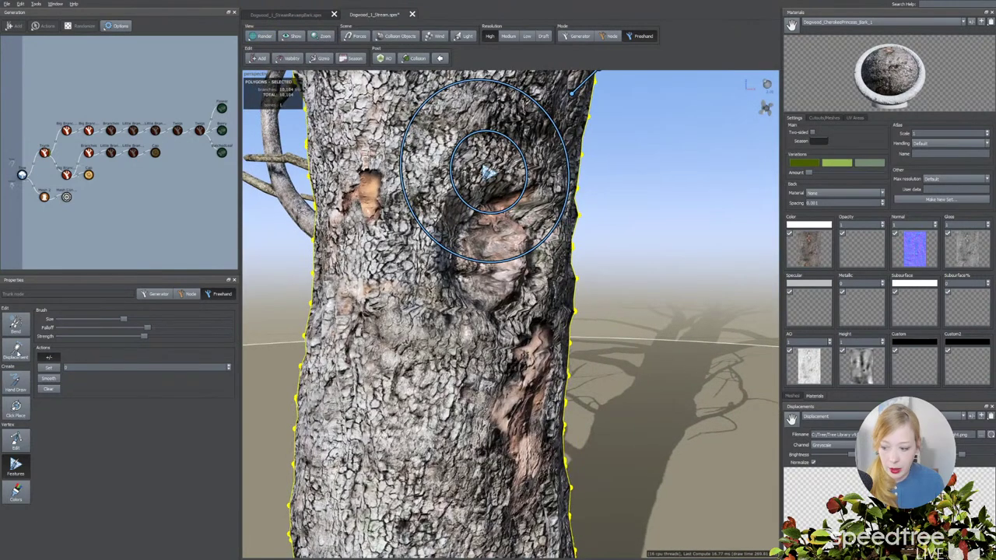
drag(122, 319, 82, 319)
mouse_move(490, 234)
middle_down()
mouse_move(469, 284)
mouse_move(429, 284)
middle_up()
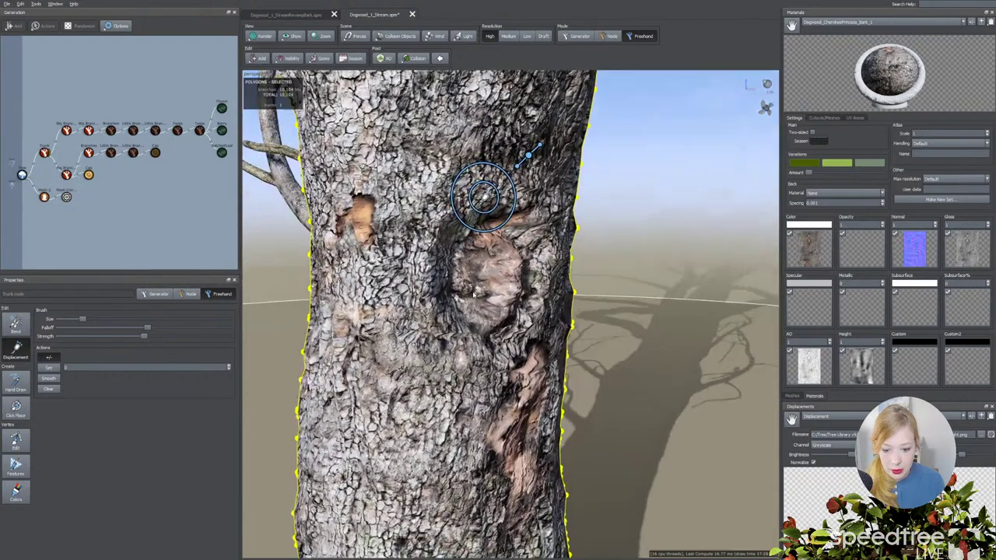
Smooth the bump over the exposed bark patch, and clear the sculpted displacement from the trunk.
click(48, 378)
mouse_move(467, 278)
mouse_down()
mouse_move(481, 233)
mouse_move(485, 267)
mouse_up()
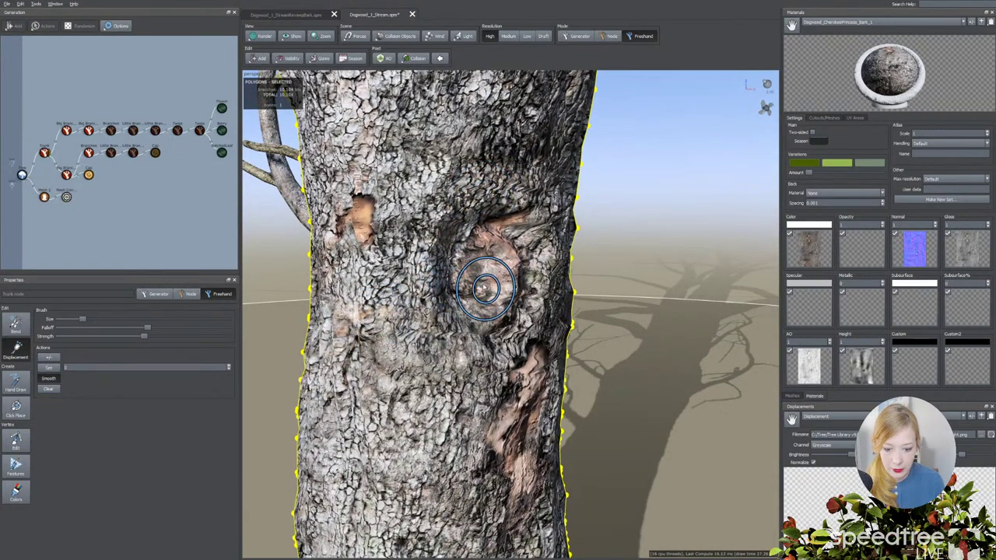
click(49, 388)
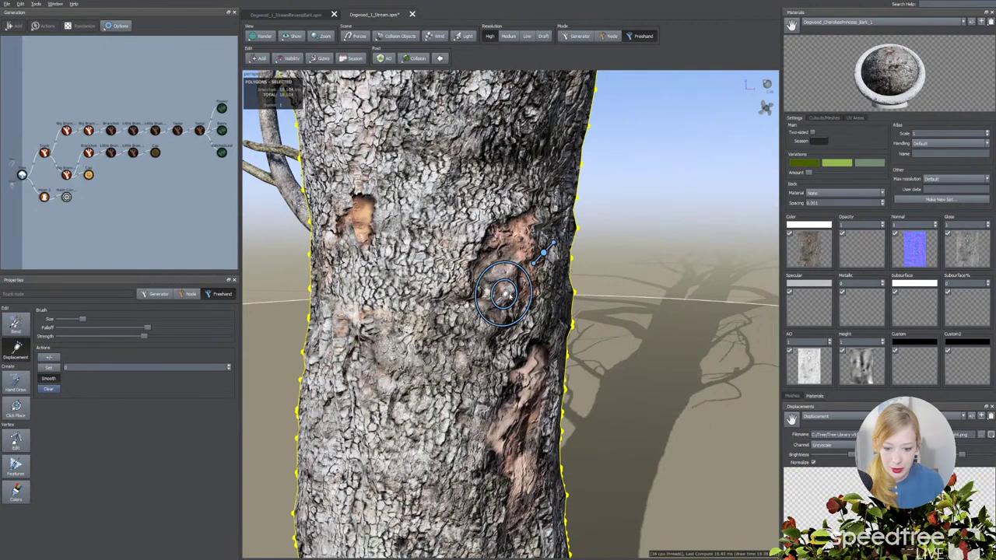
Smooth the upper exposed bark patch with the Displacement brush, raising its strength and slightly reducing its size.
middle_drag(413, 358, 461, 336)
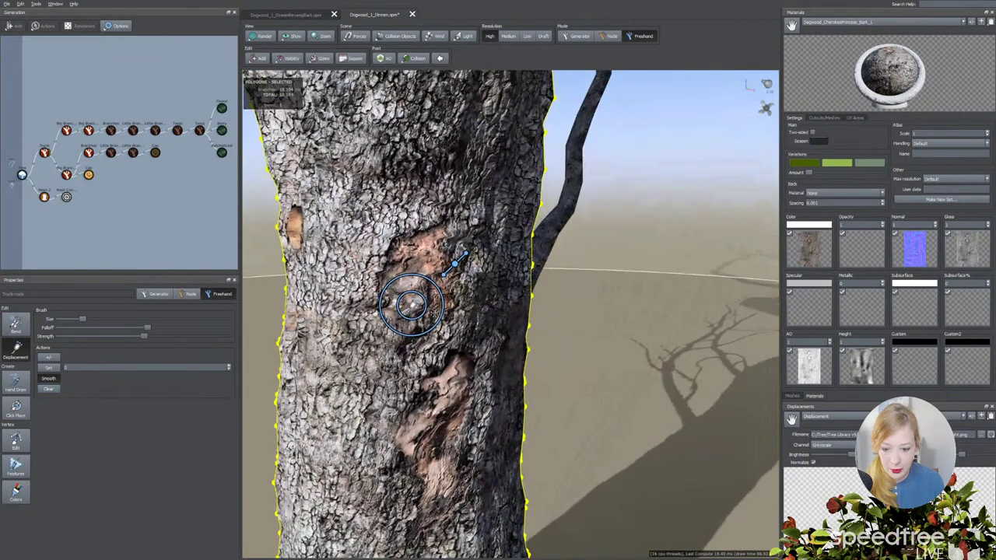
middle_drag(411, 306, 450, 300)
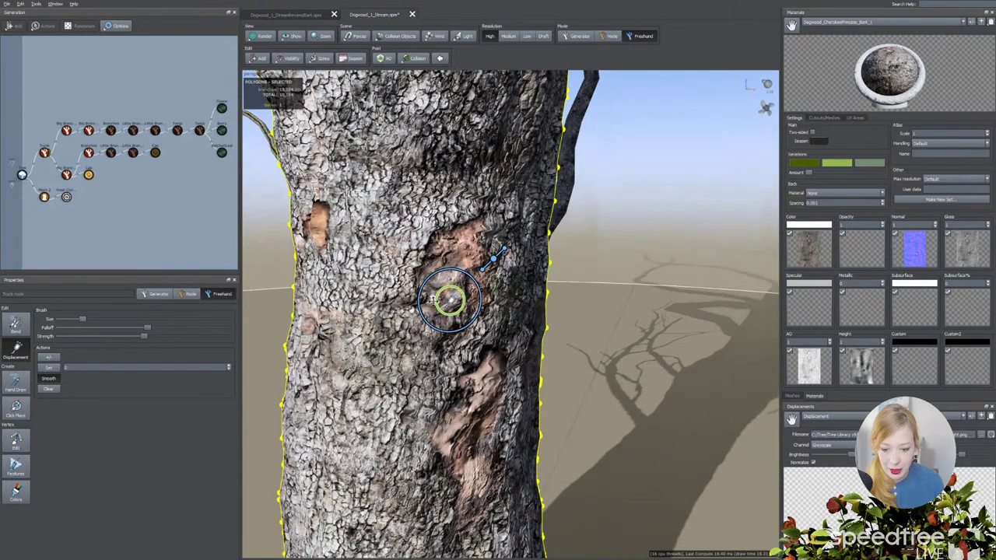
mouse_move(449, 299)
mouse_down()
mouse_move(400, 263)
mouse_move(422, 267)
mouse_move(424, 256)
mouse_move(465, 282)
mouse_move(456, 256)
mouse_move(463, 286)
mouse_move(447, 310)
mouse_up()
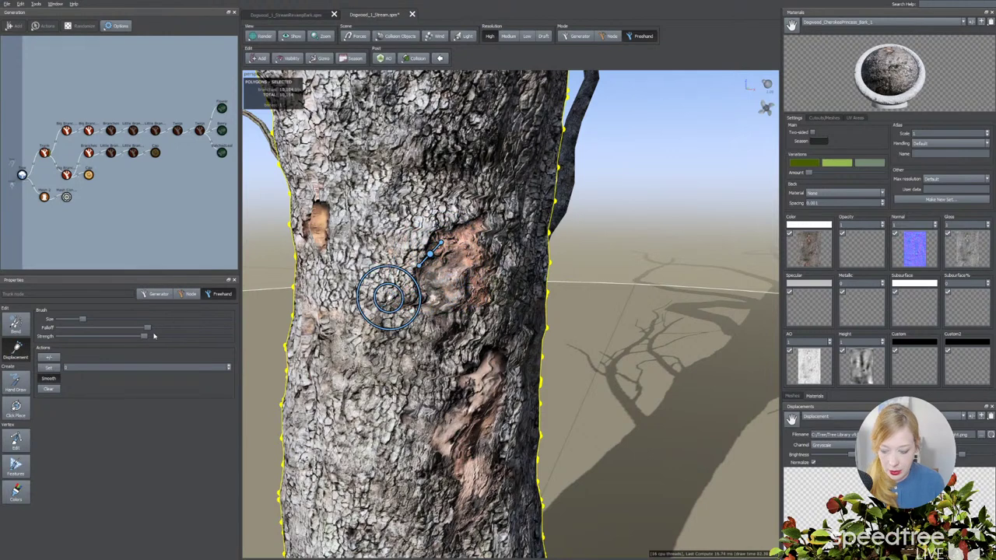
drag(144, 337, 208, 336)
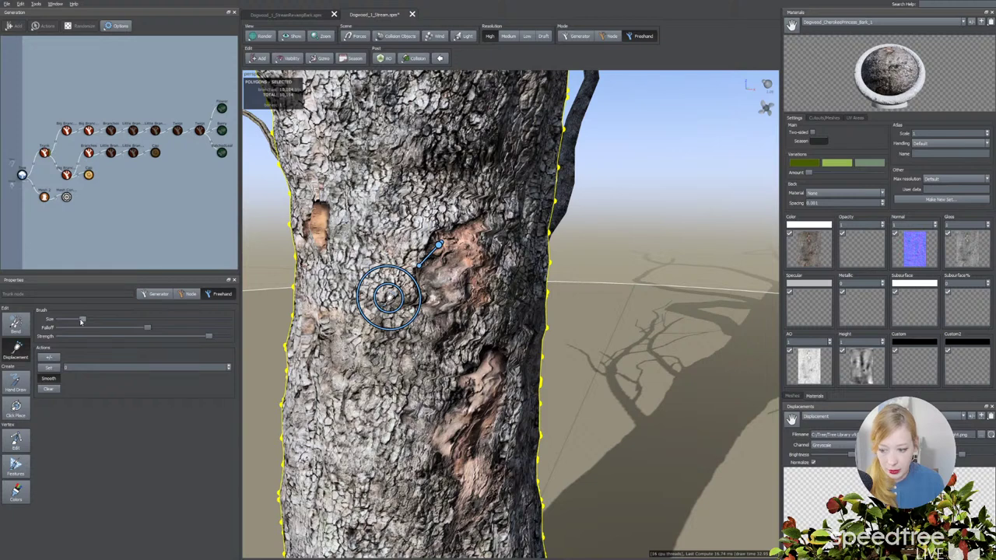
drag(80, 321, 75, 319)
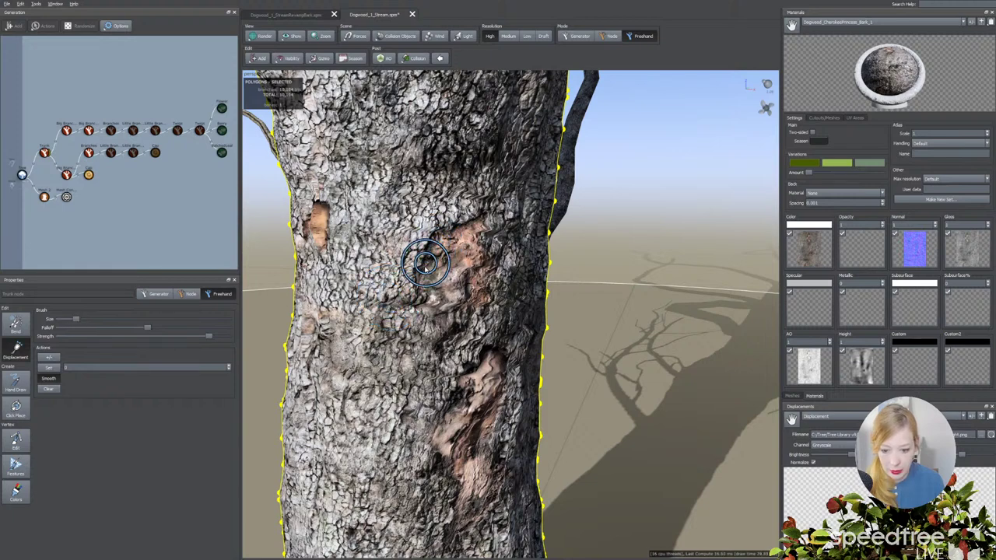
mouse_move(425, 263)
mouse_down()
mouse_move(432, 308)
mouse_move(453, 319)
mouse_move(473, 313)
mouse_move(484, 249)
mouse_move(465, 232)
mouse_move(455, 241)
mouse_move(464, 264)
mouse_move(450, 296)
mouse_move(444, 249)
mouse_up()
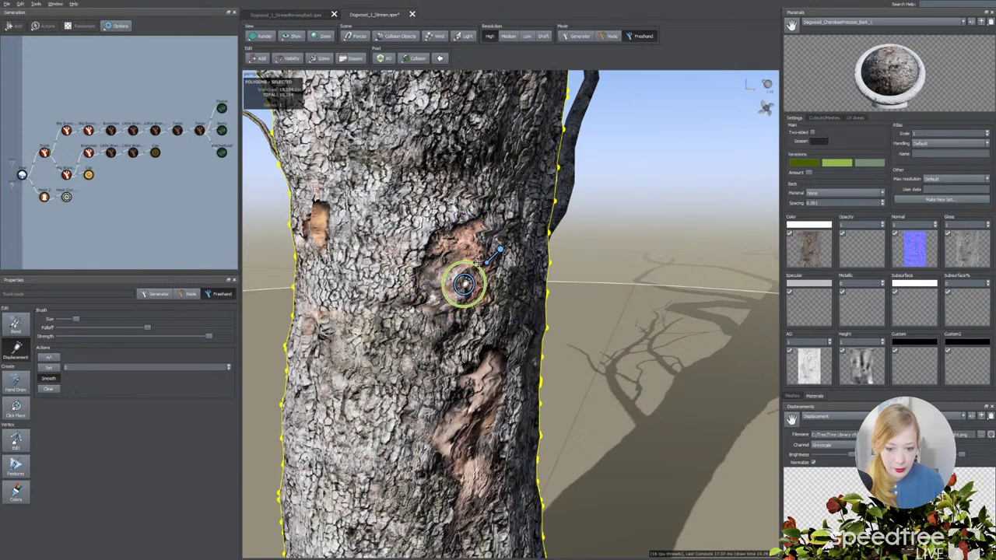
Enlarge the smoothing brush slightly and smooth the bark just below the upper exposed patch.
mouse_move(424, 318)
middle_down()
mouse_move(407, 279)
mouse_move(422, 256)
middle_up()
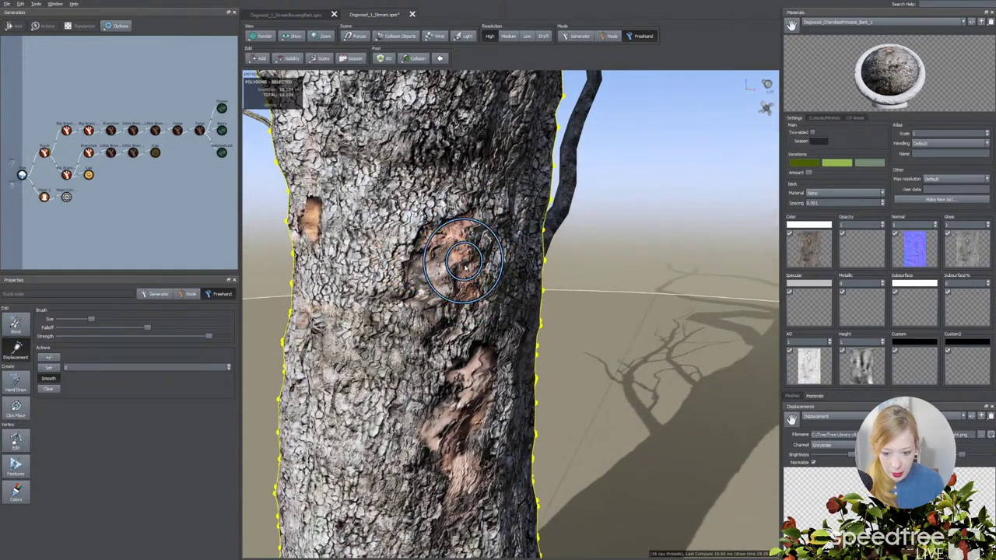
mouse_move(443, 313)
mouse_down()
mouse_move(421, 297)
mouse_move(444, 313)
mouse_up()
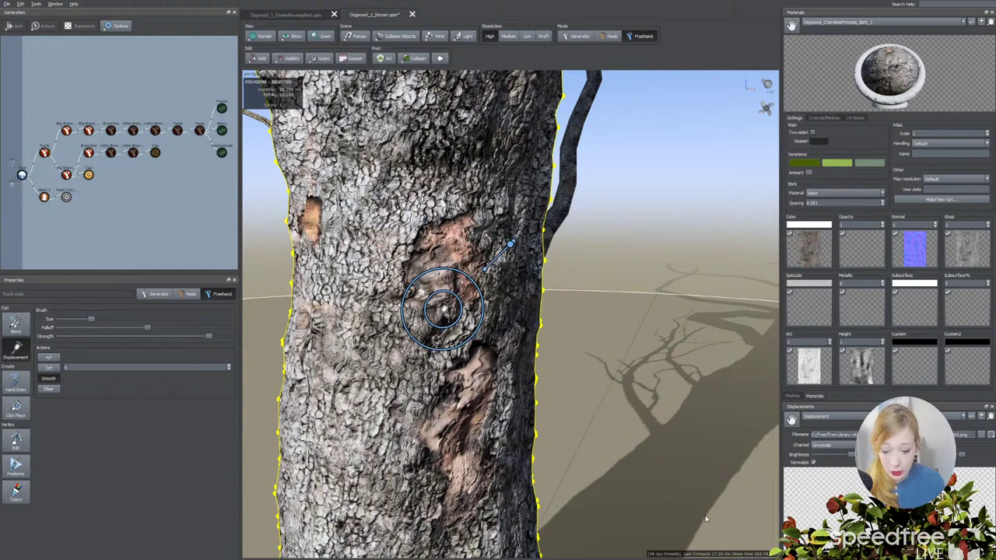
scroll(443, 310, up, 4)
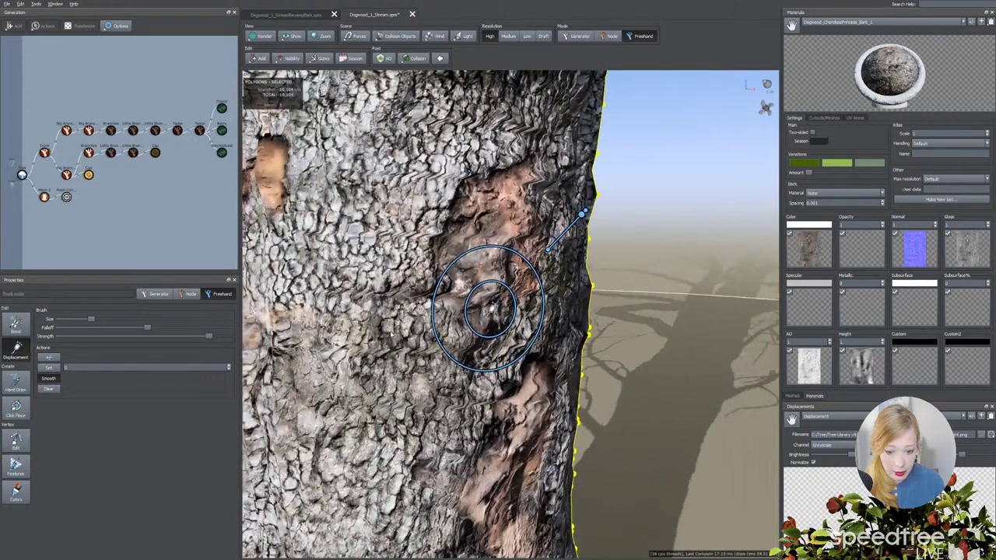
Finish smoothing around the upper exposed bark patch and sculpt its surrounding bark with the Displacement brush in +/- mode.
mouse_move(487, 234)
mouse_down()
mouse_move(506, 195)
mouse_move(492, 186)
mouse_move(520, 204)
mouse_move(513, 257)
mouse_move(500, 329)
mouse_move(470, 341)
mouse_up()
drag(500, 296, 467, 269)
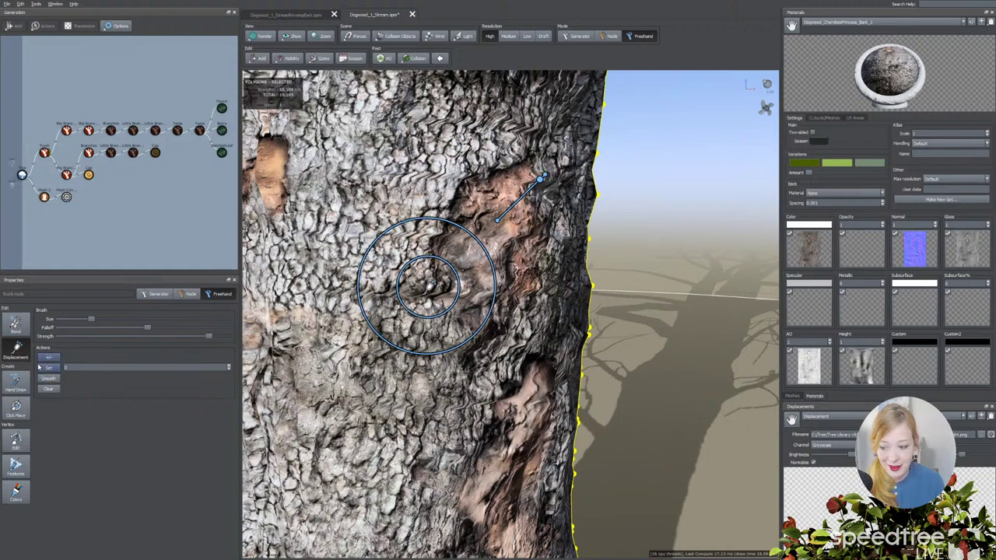
mouse_move(430, 287)
mouse_down()
mouse_move(438, 307)
mouse_move(456, 263)
mouse_move(444, 260)
mouse_move(501, 191)
mouse_move(510, 198)
mouse_move(486, 249)
mouse_move(488, 331)
mouse_up()
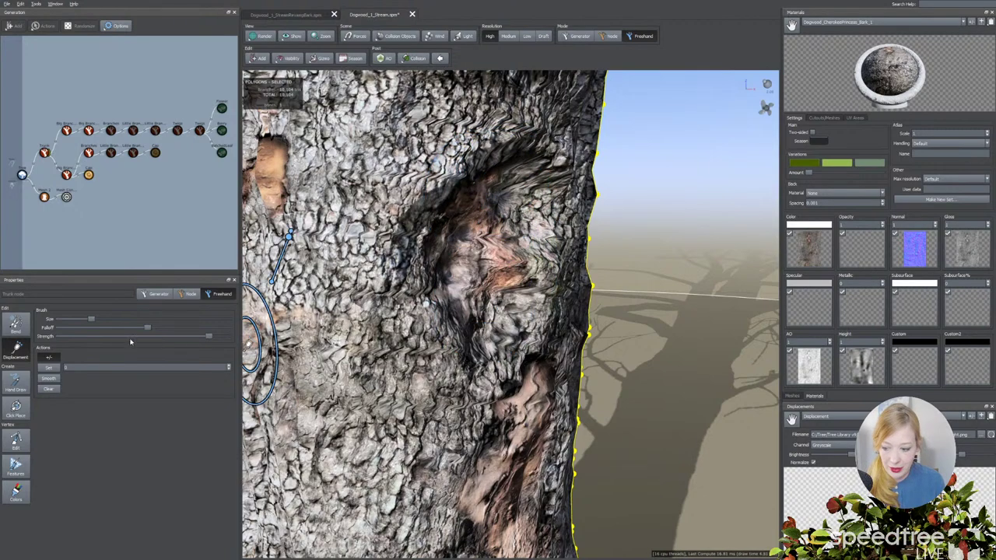
Lower the brush strength to about half and smooth the sculpted bark on and around the upper exposed patch.
drag(209, 338, 130, 339)
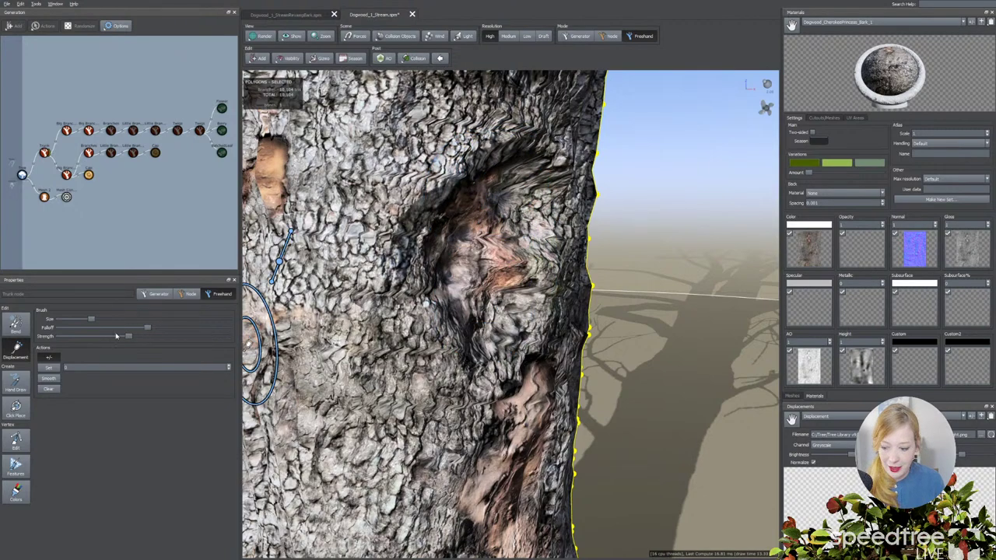
click(49, 380)
mouse_move(474, 267)
mouse_down()
mouse_move(448, 244)
mouse_move(513, 183)
mouse_move(448, 234)
mouse_move(474, 315)
mouse_move(518, 214)
mouse_move(529, 273)
mouse_up()
drag(509, 408, 416, 449)
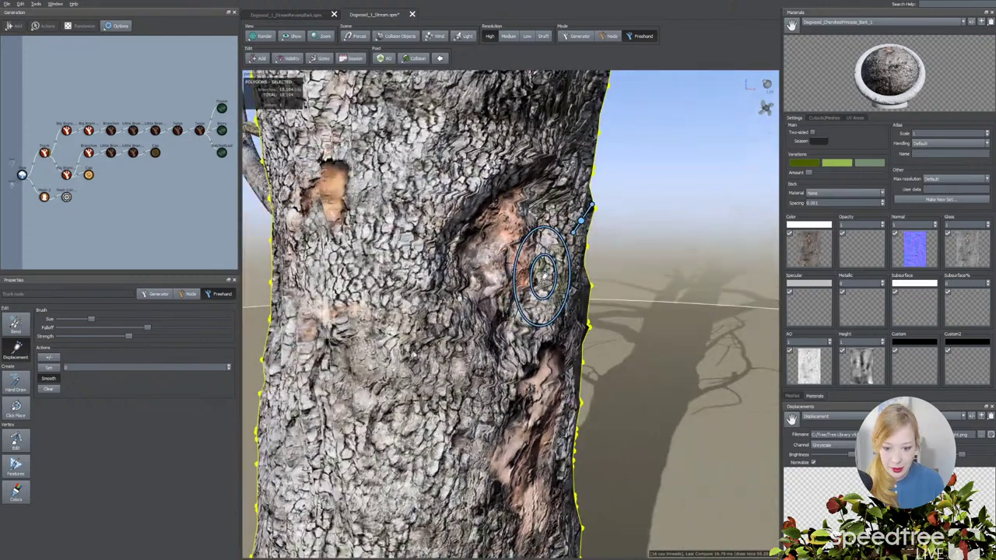
mouse_move(442, 252)
mouse_down()
mouse_move(476, 165)
mouse_move(545, 155)
mouse_move(572, 277)
mouse_move(468, 325)
mouse_move(489, 264)
mouse_move(516, 232)
mouse_up()
Reduce the brush size and sculpt finer displacement along the edges of the upper exposed patch in +/- mode.
click(49, 358)
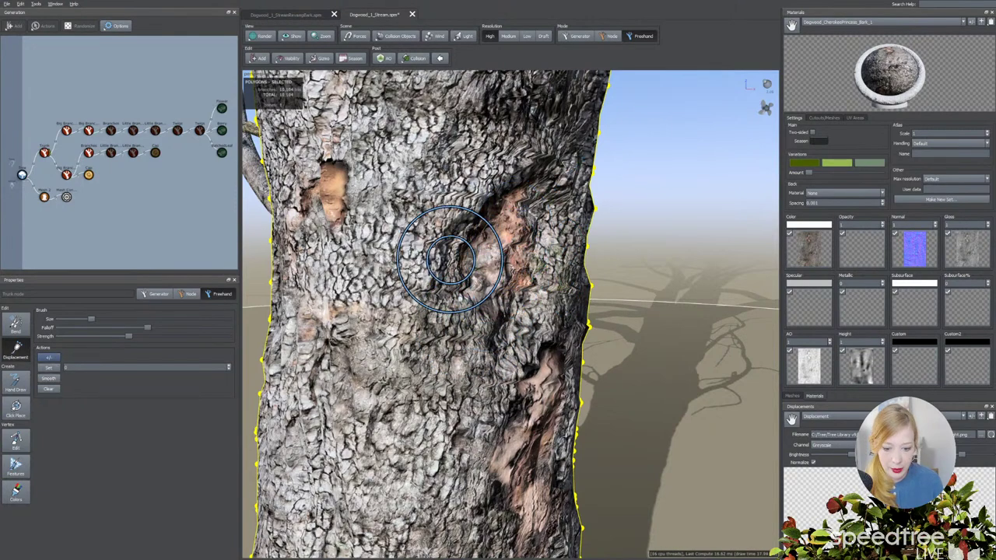
drag(70, 326, 69, 321)
mouse_move(472, 334)
mouse_down()
mouse_move(445, 287)
mouse_move(455, 247)
mouse_up()
mouse_move(455, 248)
alt+mouse_down()
mouse_move(345, 261)
mouse_move(337, 314)
alt+mouse_up()
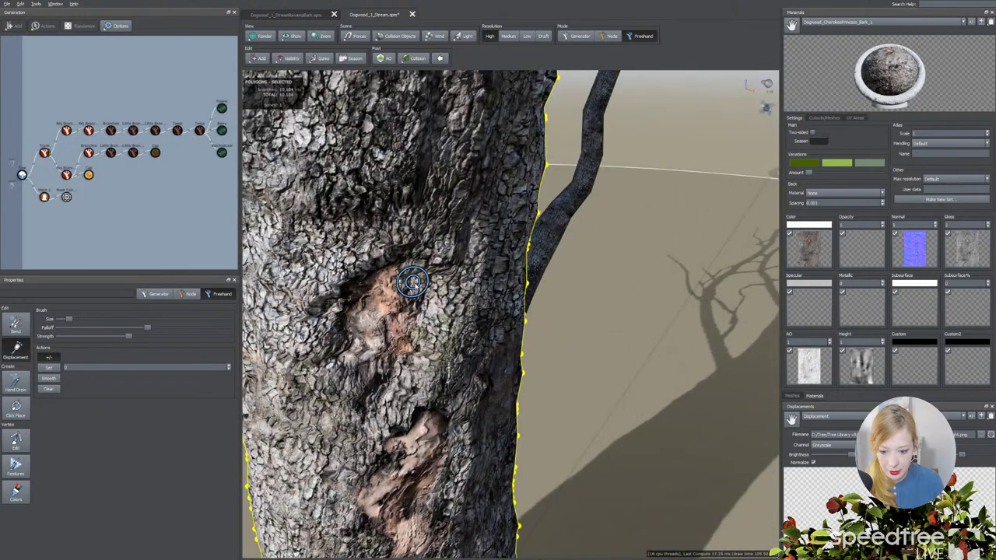
mouse_move(413, 267)
mouse_down()
mouse_move(432, 260)
mouse_move(438, 283)
mouse_move(418, 285)
mouse_move(428, 282)
mouse_up()
alt+right_drag(420, 284, 404, 357)
drag(404, 359, 418, 350)
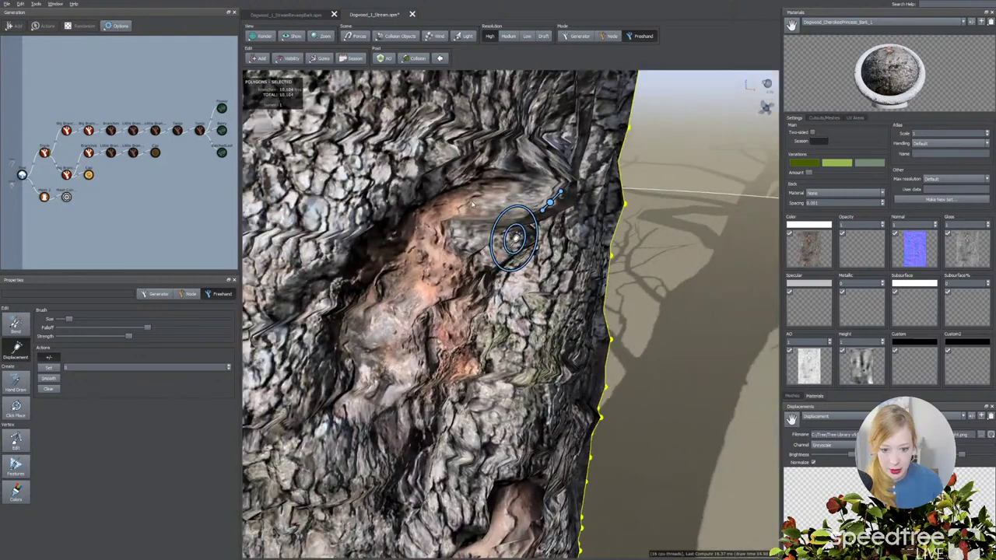
Sculpt further detail with the small brush along the right and upper rim and inside the upper exposed patch.
alt+drag(505, 209, 479, 162)
scroll(478, 162, down, 3)
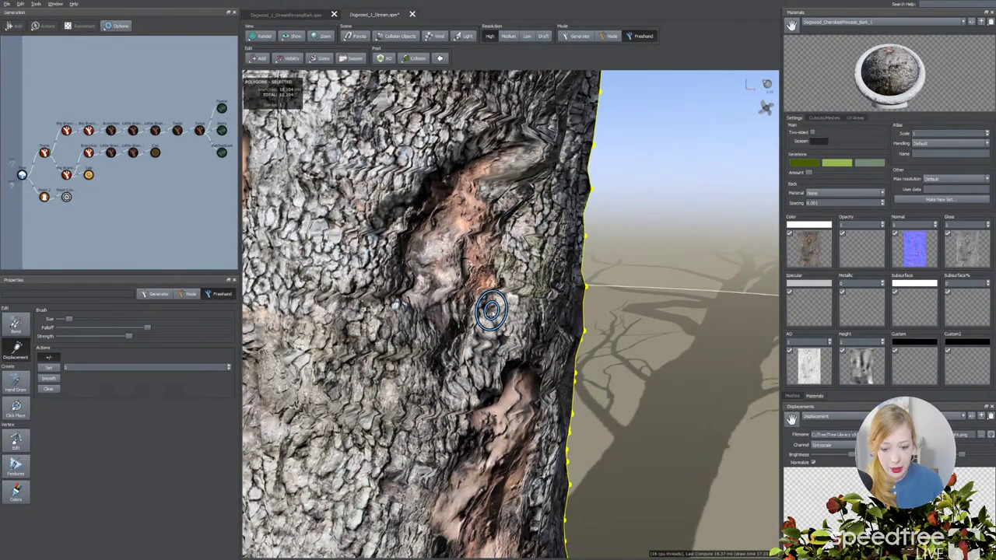
drag(502, 291, 526, 187)
middle_drag(526, 187, 532, 267)
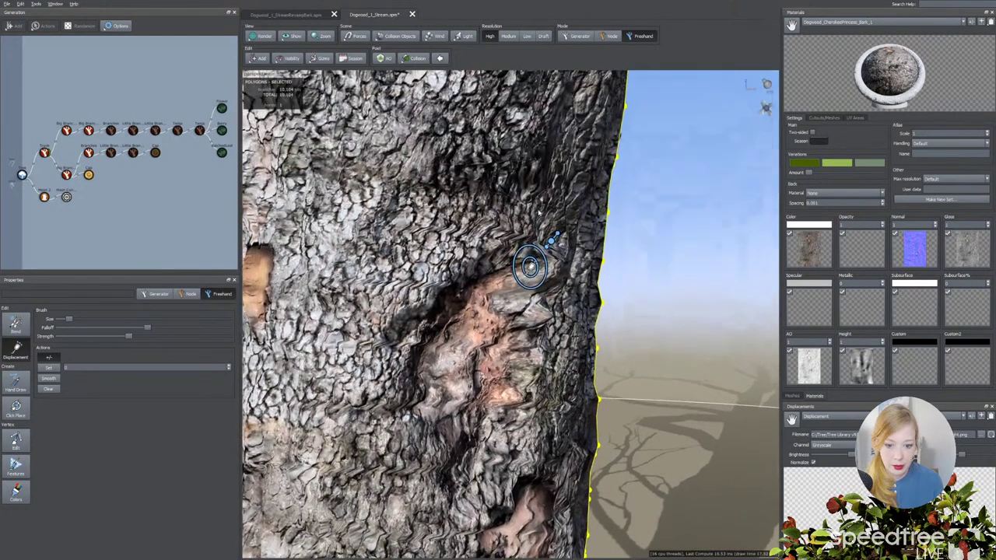
mouse_move(550, 258)
mouse_down()
mouse_move(529, 296)
mouse_move(541, 315)
mouse_move(533, 367)
mouse_move(519, 389)
mouse_move(470, 375)
mouse_move(468, 355)
mouse_move(465, 394)
mouse_move(461, 370)
mouse_move(444, 363)
mouse_move(465, 320)
mouse_move(459, 389)
mouse_move(473, 382)
mouse_up()
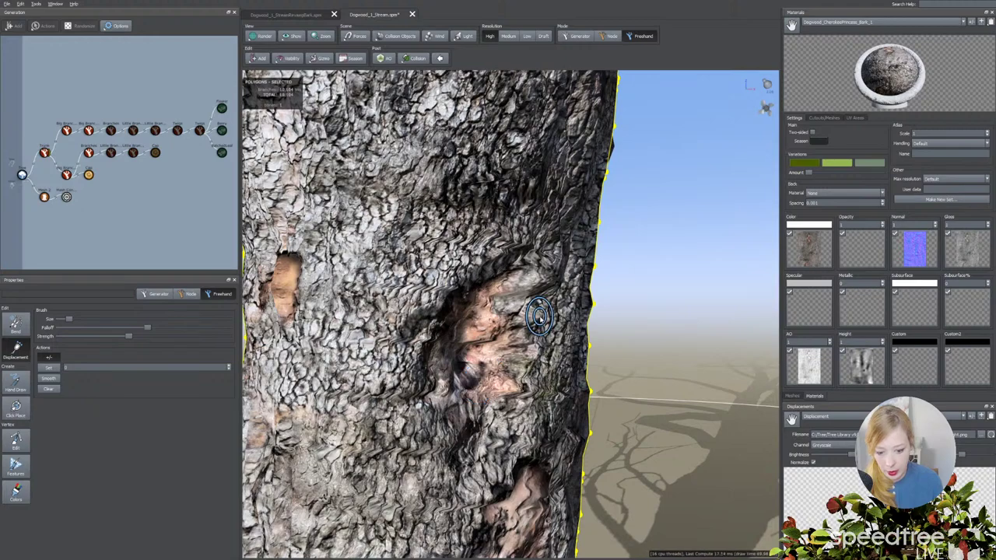
Smooth the upper right edge of the exposed patch with the small Displacement brush.
scroll(647, 366, down, 5)
drag(641, 366, 596, 376)
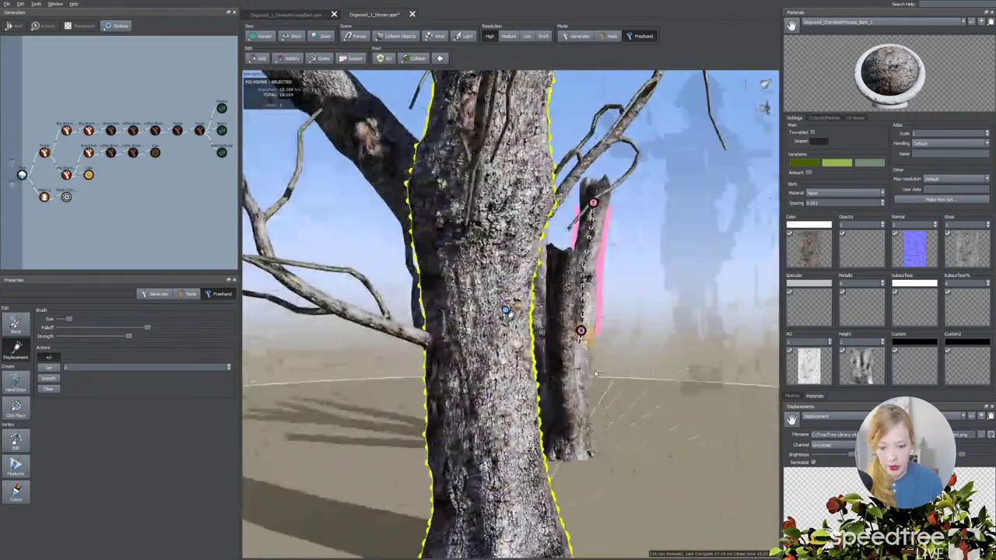
scroll(596, 376, down, 5)
middle_drag(566, 391, 545, 382)
scroll(561, 385, up, 6)
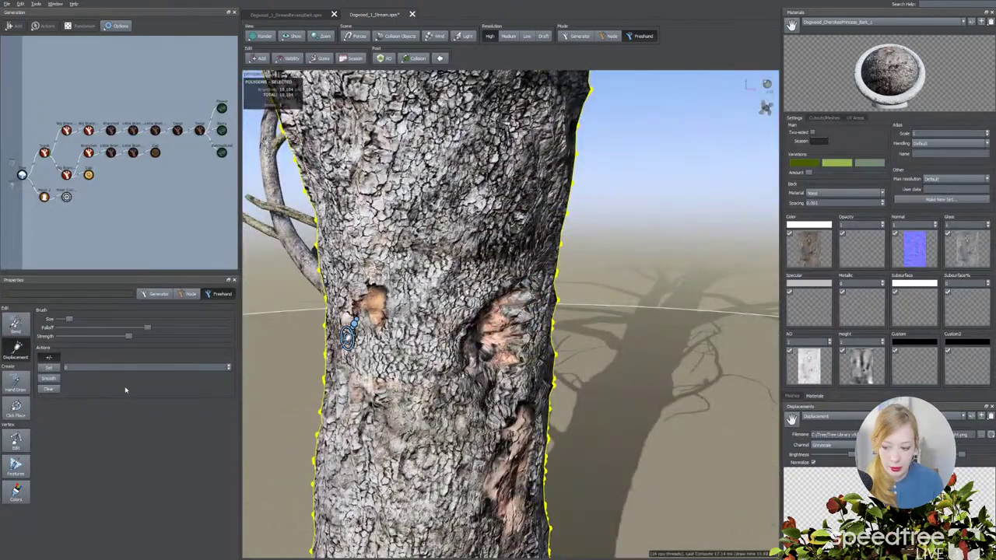
click(49, 378)
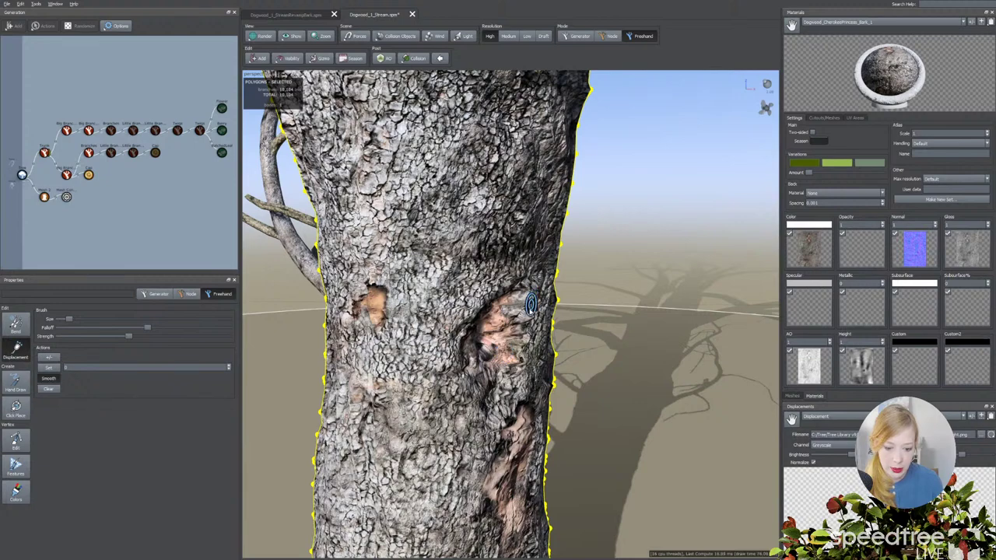
drag(522, 298, 513, 320)
middle_drag(518, 314, 518, 317)
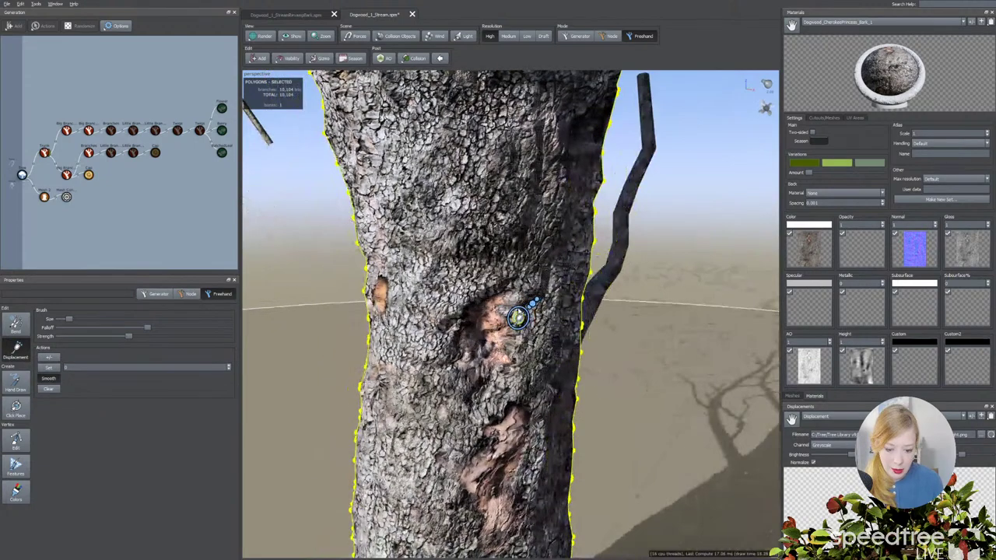
drag(518, 318, 514, 298)
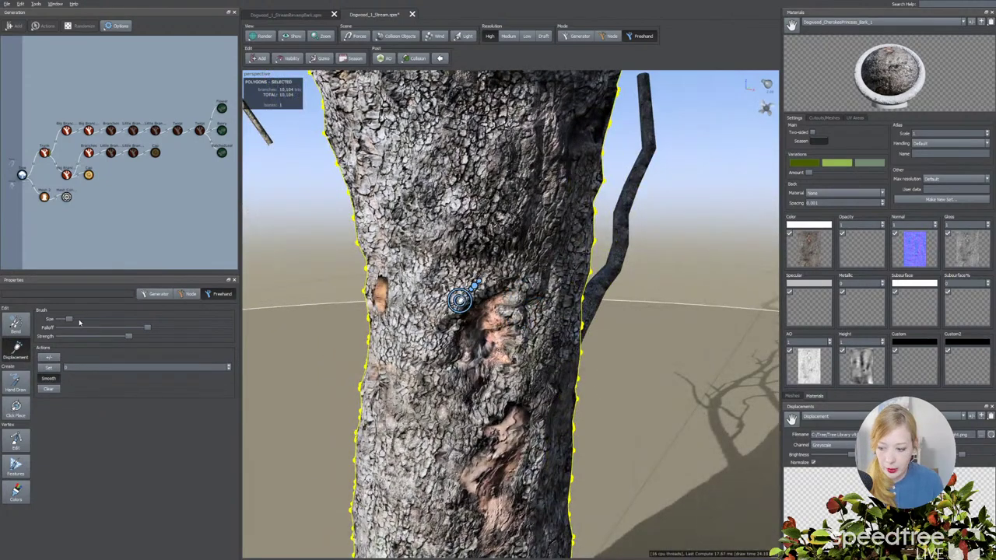
Greatly enlarge the smoothing brush and blend the bark around and above the upper exposed patch.
drag(70, 319, 162, 319)
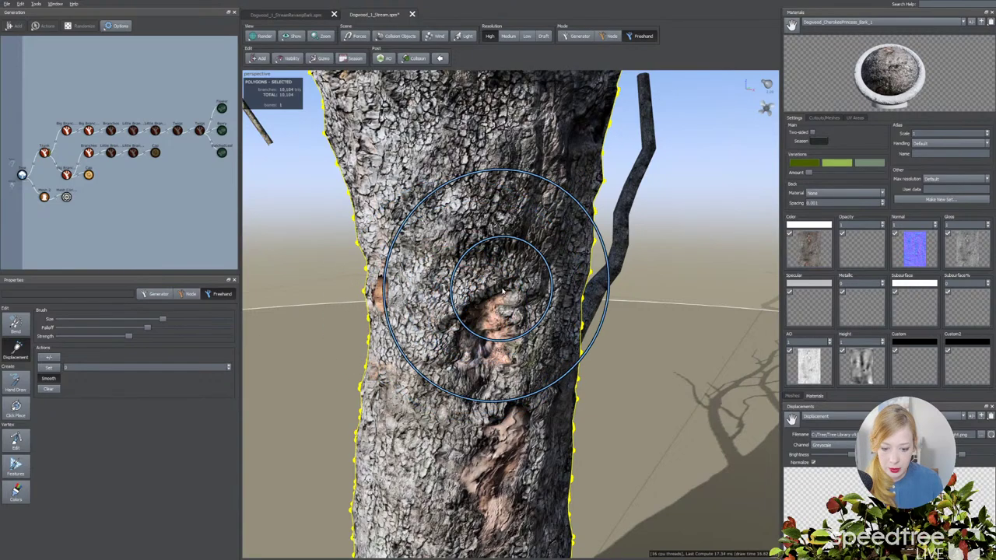
mouse_move(503, 291)
mouse_down()
mouse_move(477, 303)
mouse_move(522, 288)
mouse_move(518, 263)
mouse_up()
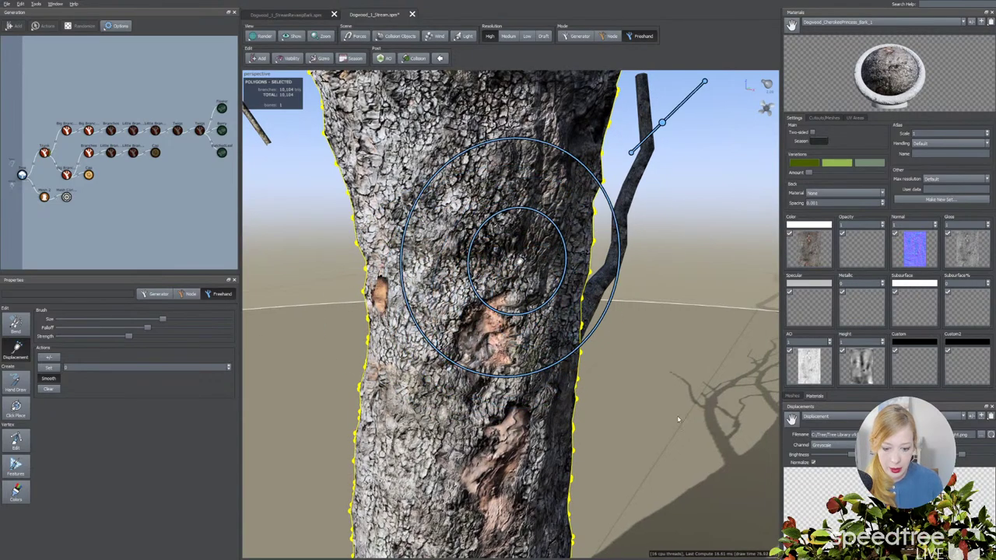
mouse_move(678, 420)
mouse_down()
mouse_move(734, 401)
mouse_move(669, 407)
mouse_up()
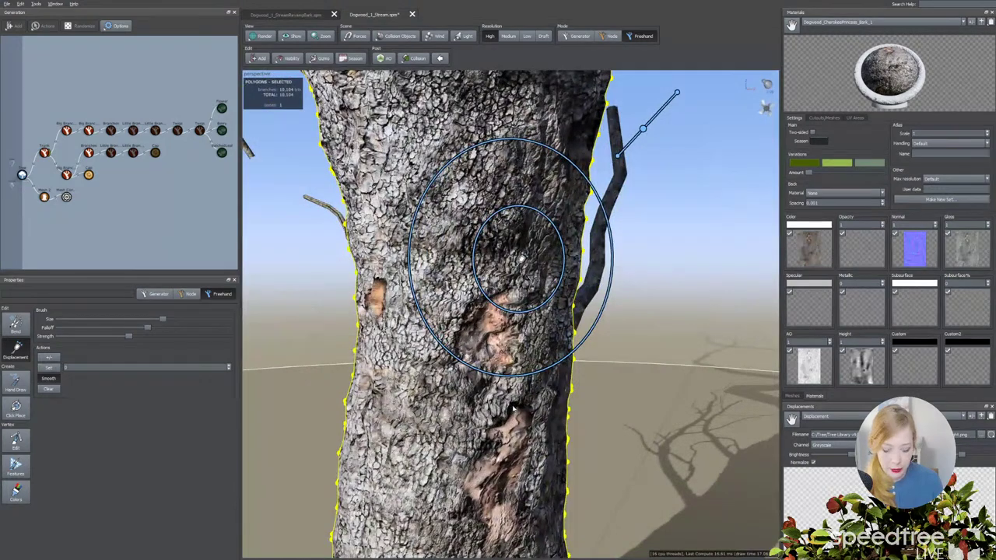
scroll(513, 408, down, 3)
Examine the sculpted trunk down to its base and view the bark material's height map.
drag(594, 345, 555, 376)
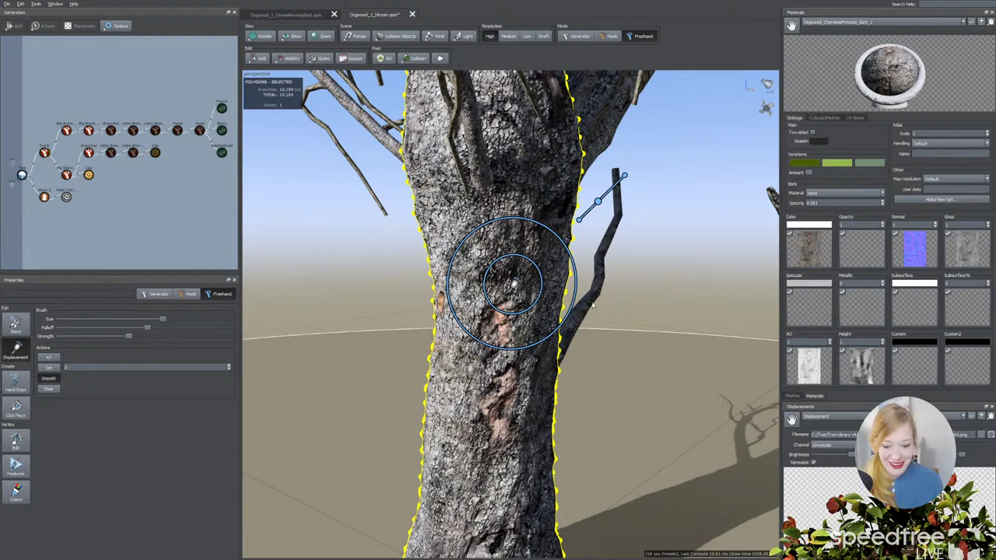
drag(571, 356, 624, 350)
middle_drag(583, 409, 561, 354)
drag(584, 383, 591, 361)
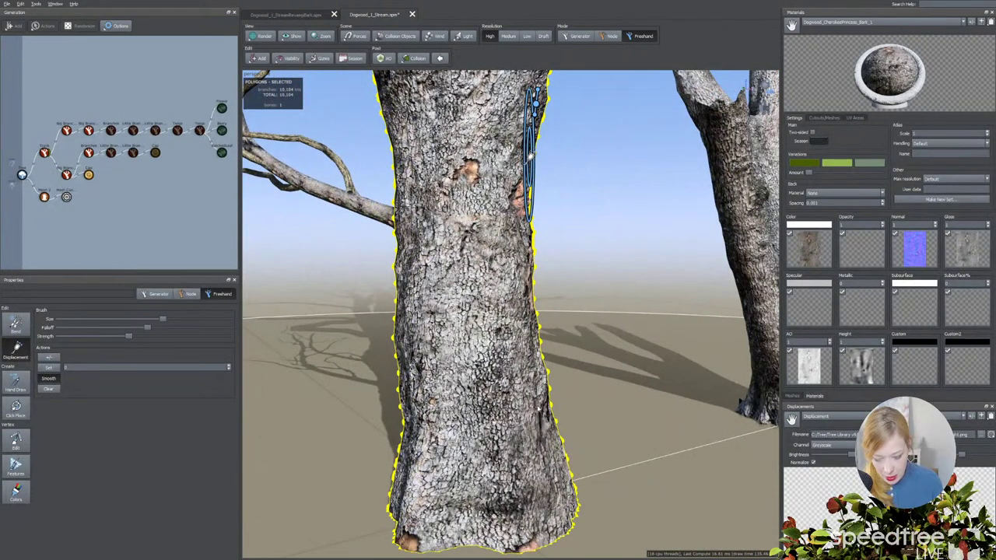
middle_drag(572, 378, 558, 373)
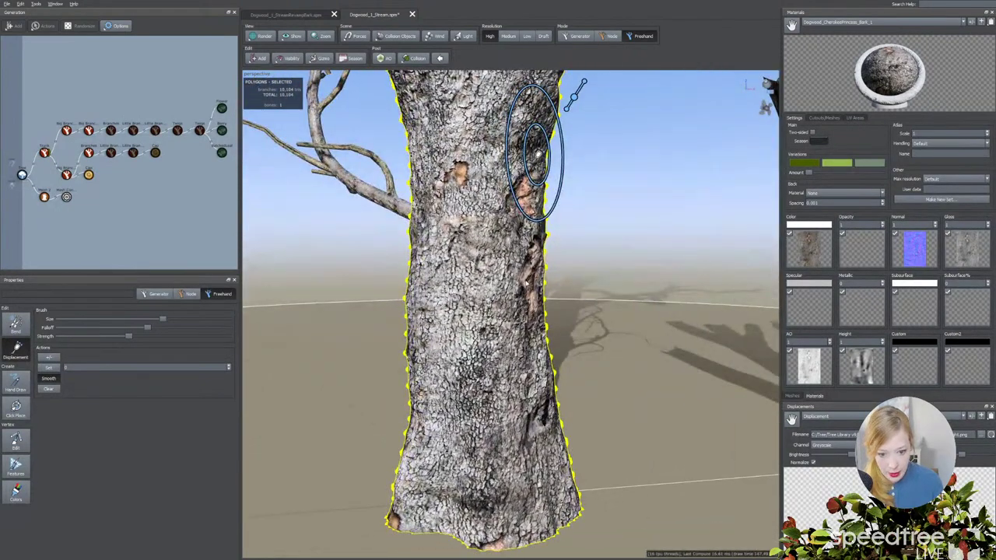
click(854, 375)
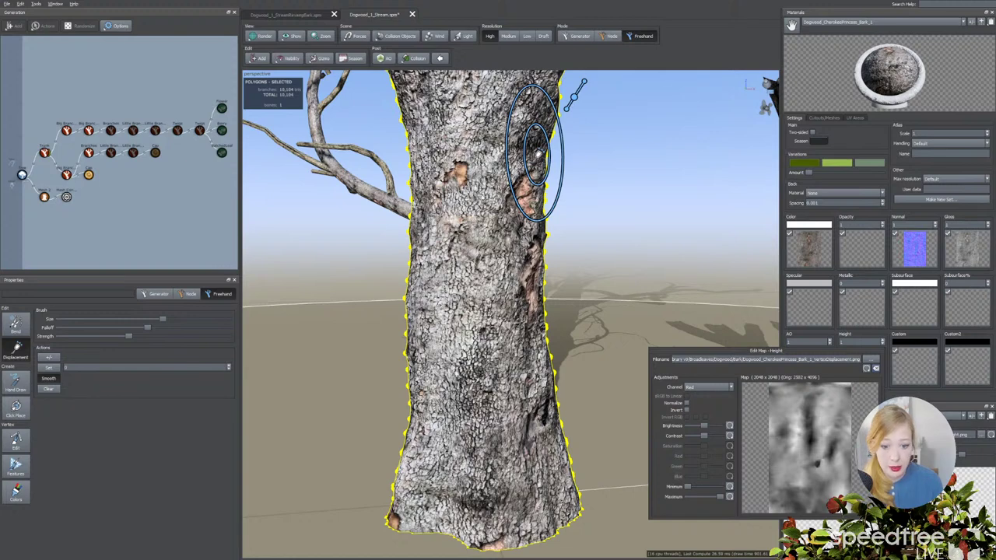
Show the tree in wireframe rendering and compare the trunk's mesh density with the bark's height map.
click(261, 36)
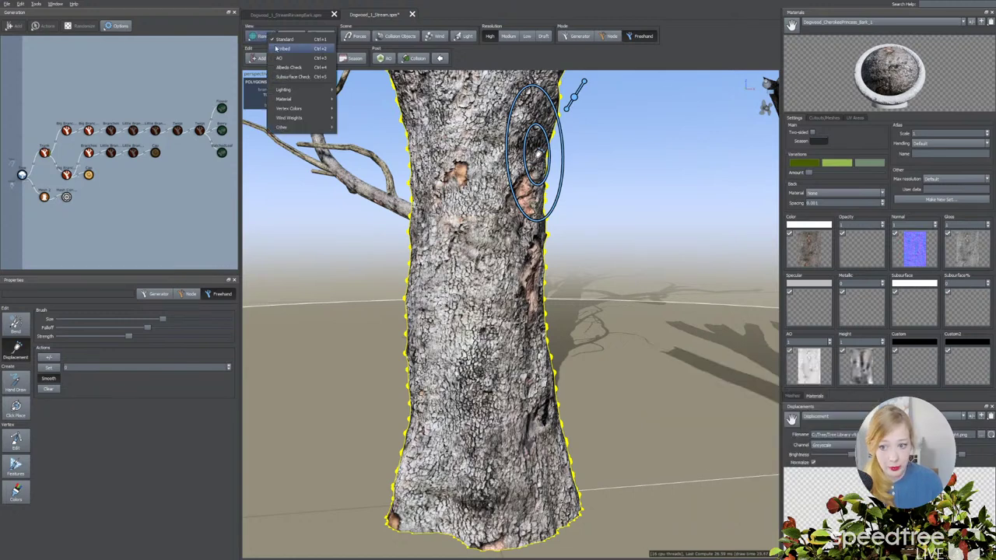
click(281, 48)
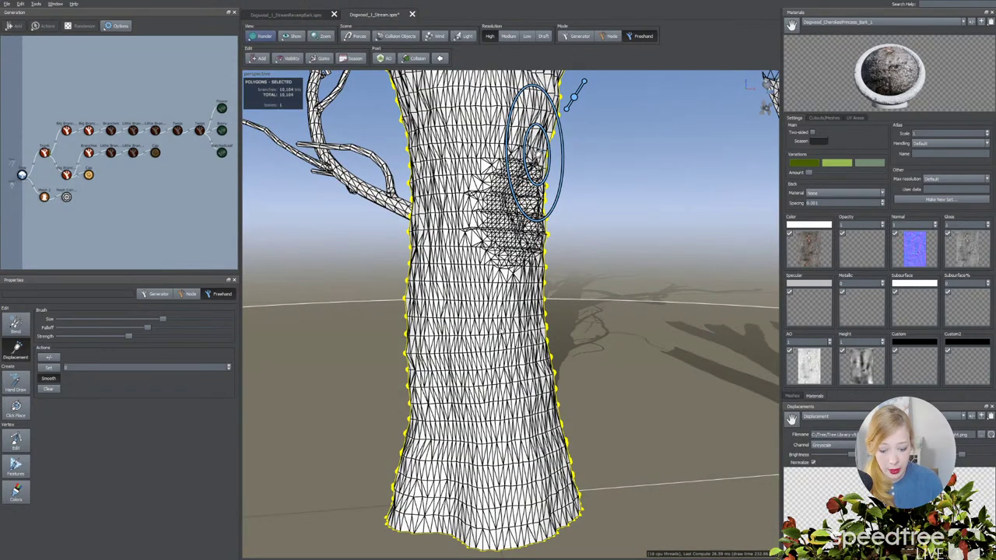
middle_drag(538, 155, 529, 368)
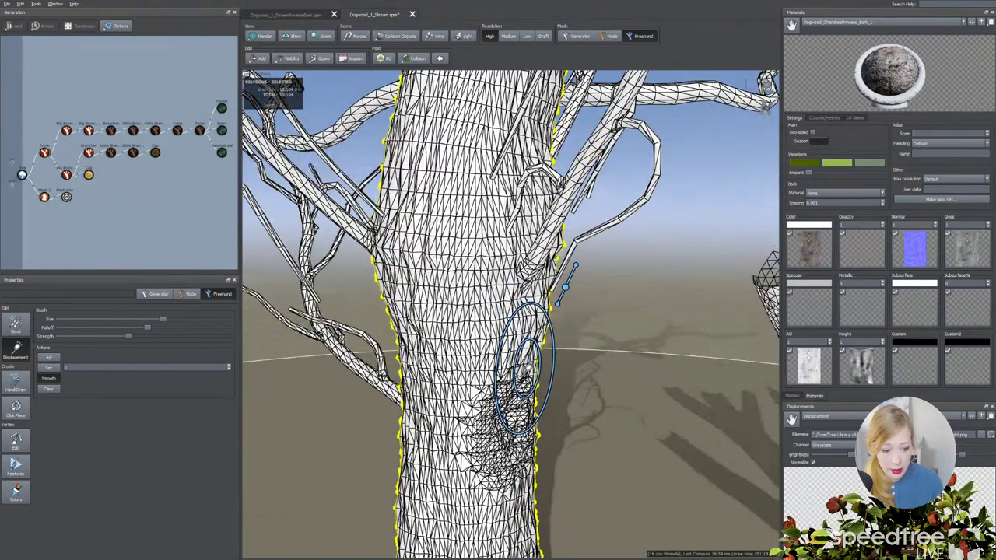
double_click(853, 373)
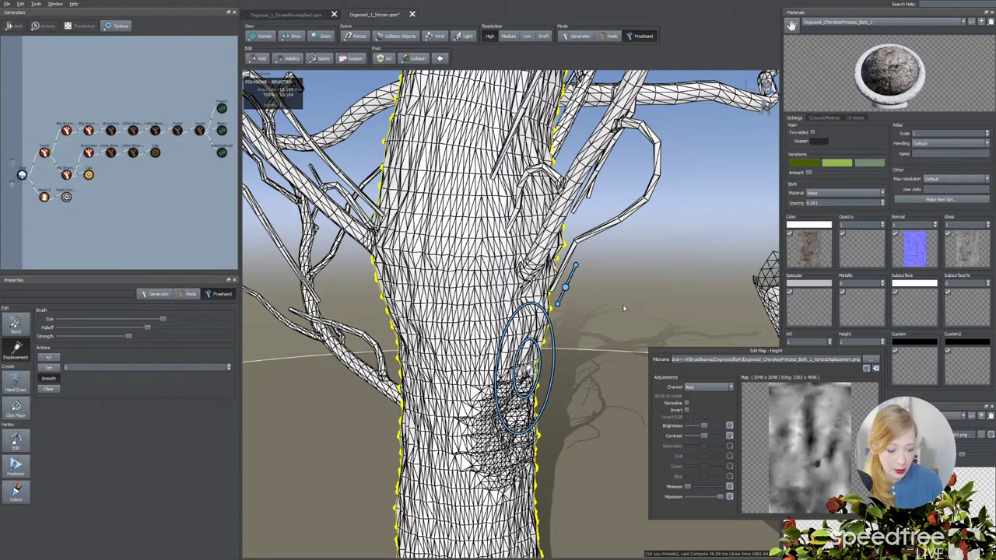
Create a cutout for the bark material and enlarge its editor, showing the height map instead of the color map.
click(829, 119)
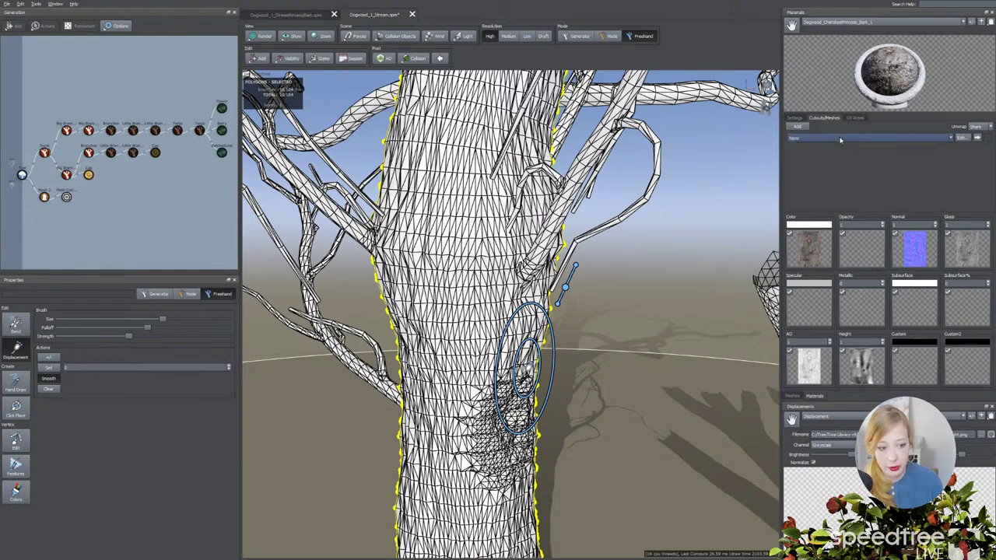
mouse_move(743, 148)
mouse_down()
mouse_move(774, 152)
mouse_move(739, 138)
mouse_up()
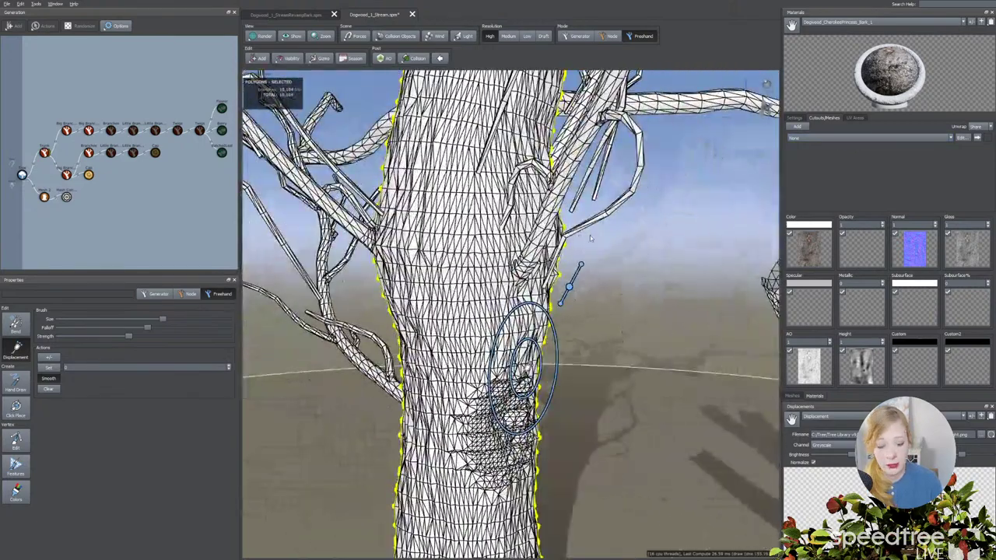
click(962, 139)
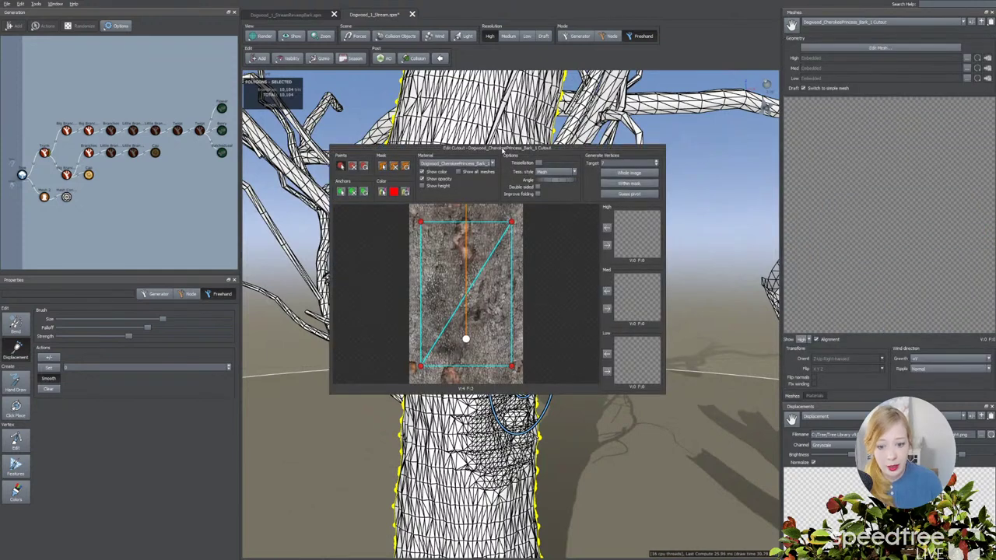
drag(516, 156, 481, 104)
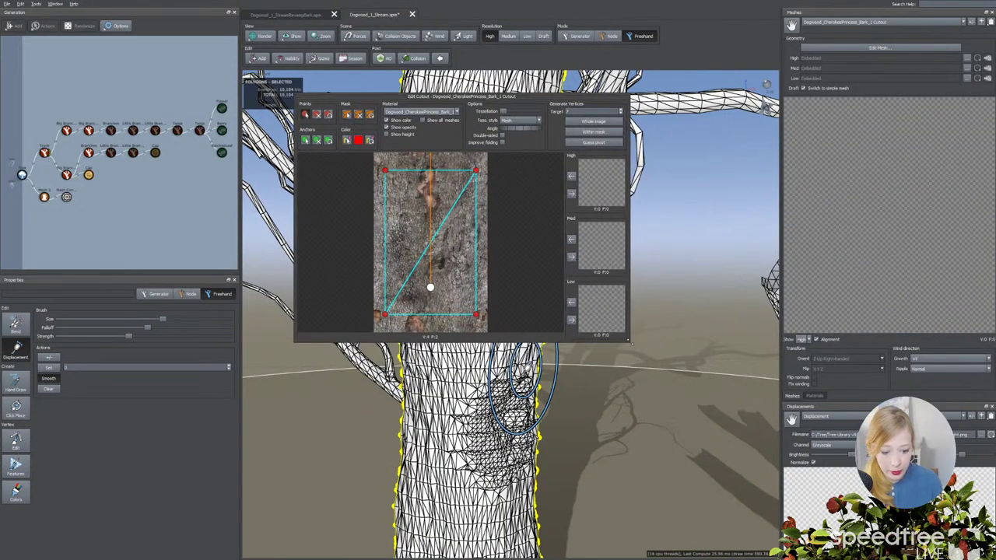
drag(629, 342, 868, 479)
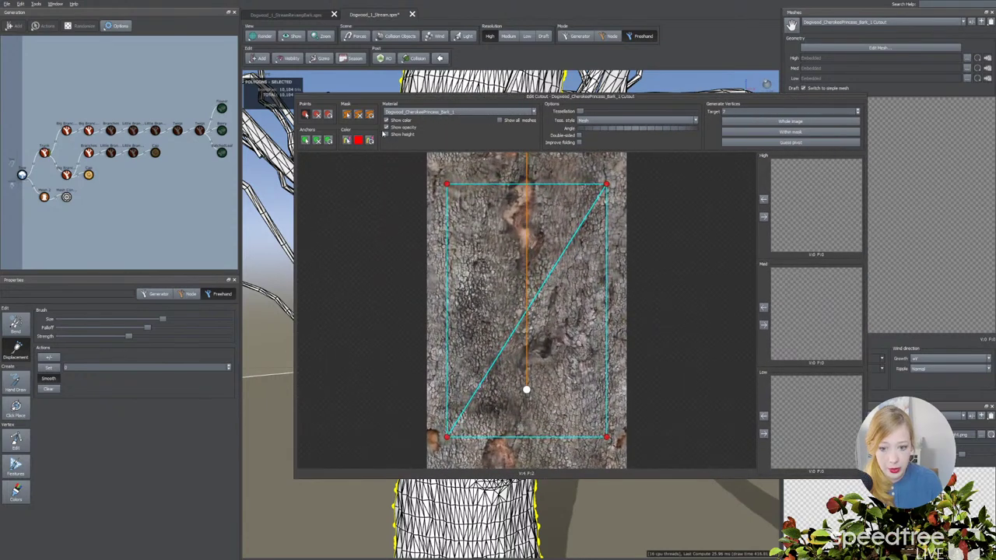
click(391, 136)
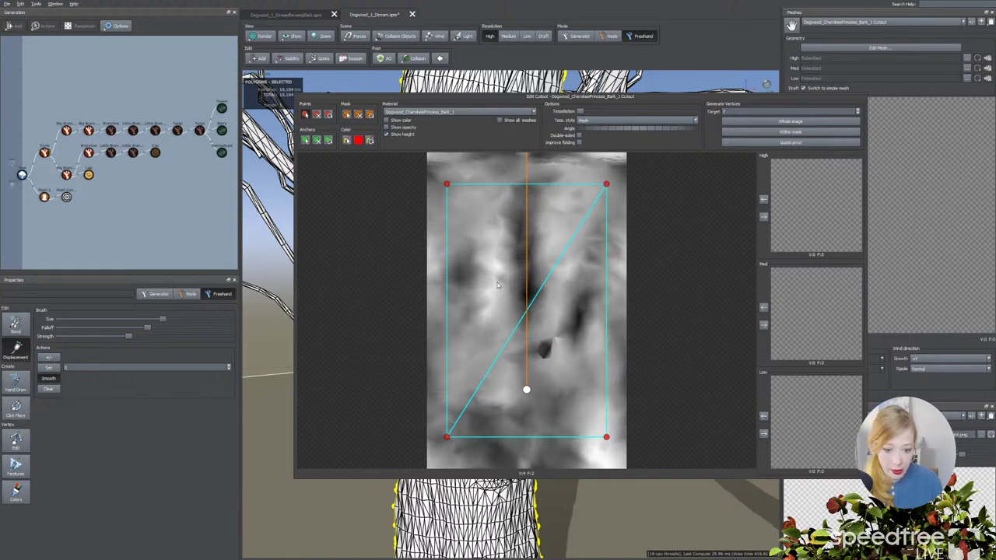
Add twelve cutout points outlining the long dark vertical groove in the middle of the height map.
click(530, 170)
click(507, 187)
click(494, 240)
click(505, 282)
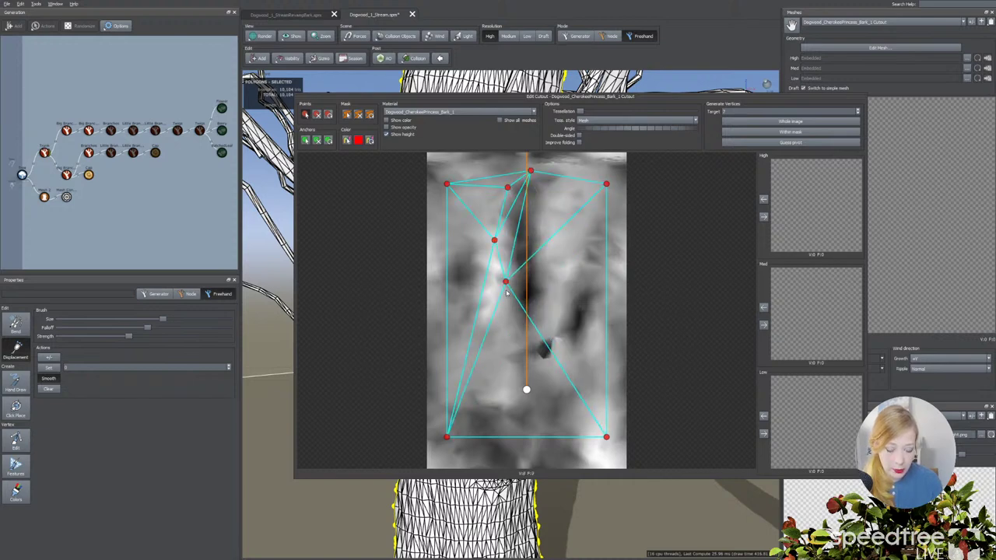
click(505, 315)
click(522, 339)
click(540, 322)
click(553, 294)
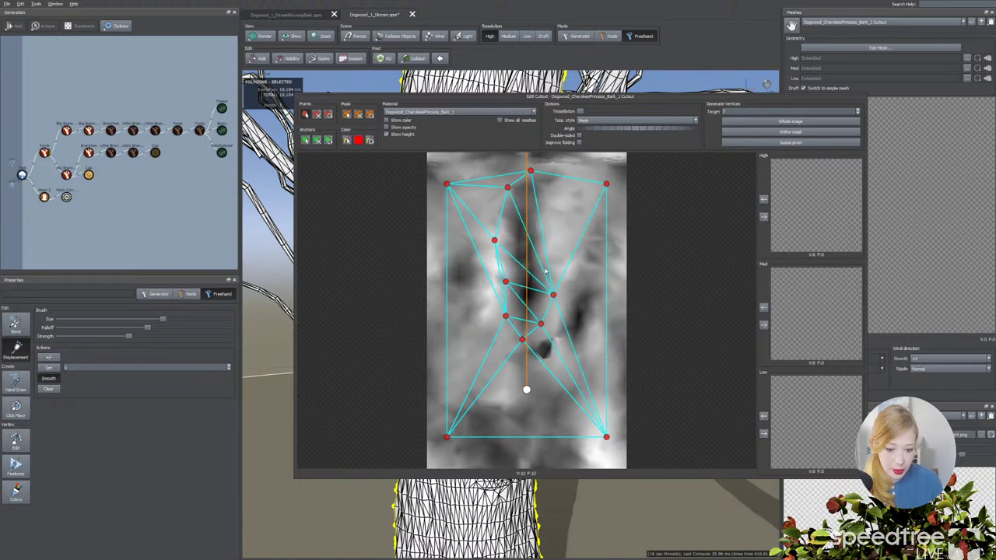
click(545, 260)
click(549, 233)
click(546, 203)
click(540, 184)
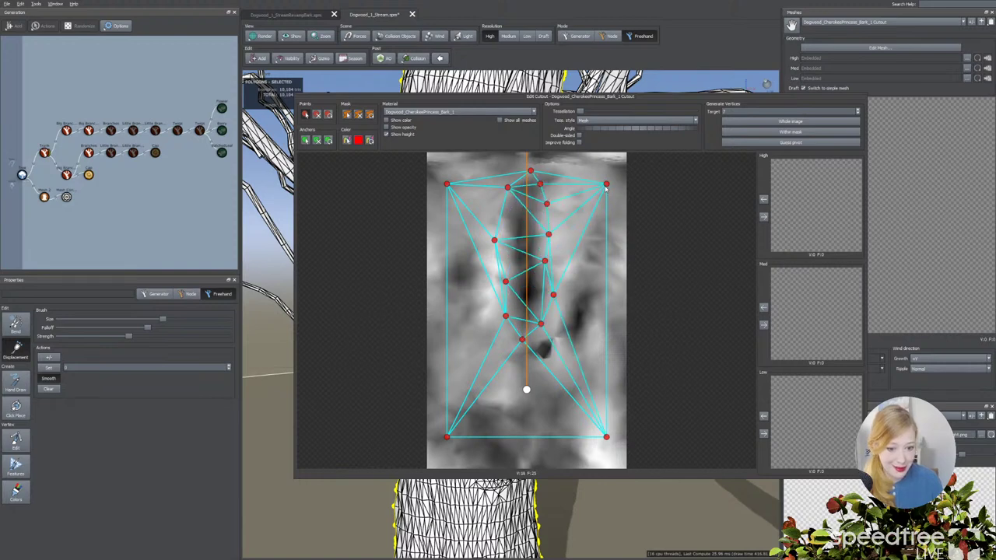
Move the cutout's four corner points into the dark groove and add further points to fill its interior and refine its outline.
drag(605, 187, 528, 223)
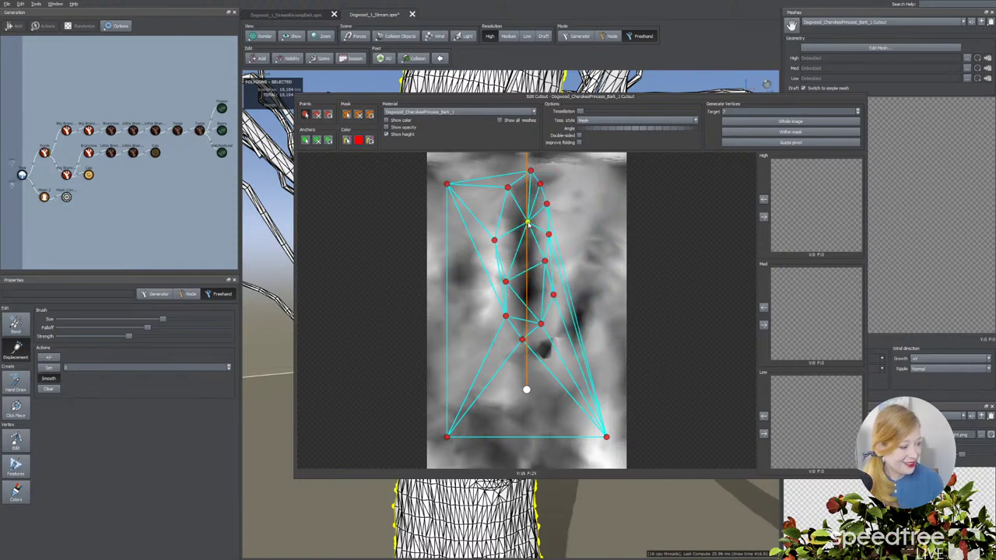
click(528, 271)
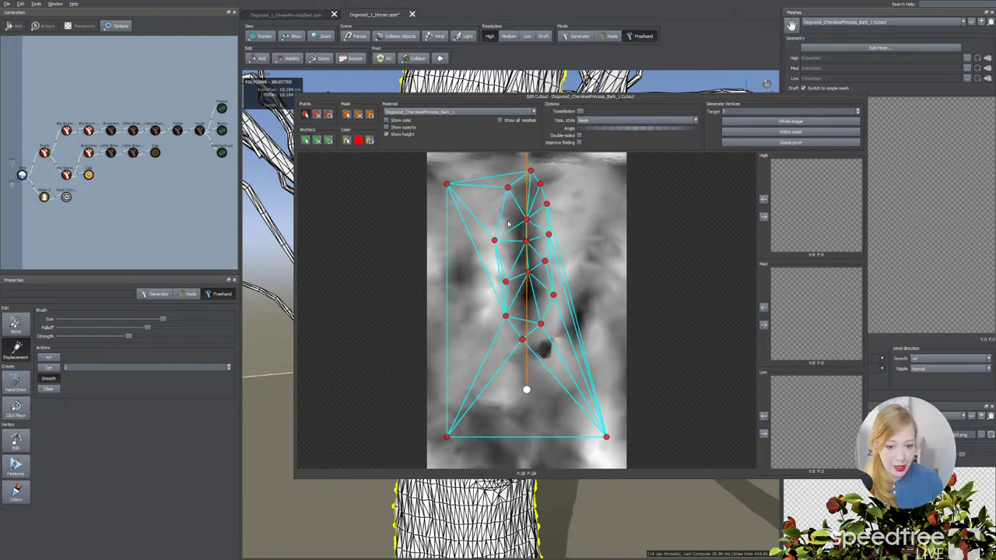
click(526, 191)
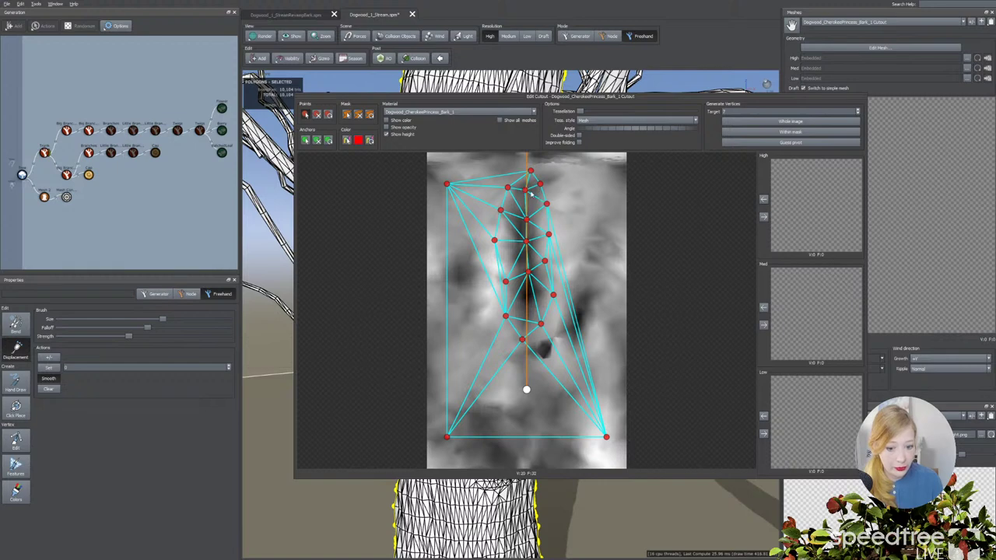
drag(605, 438, 526, 311)
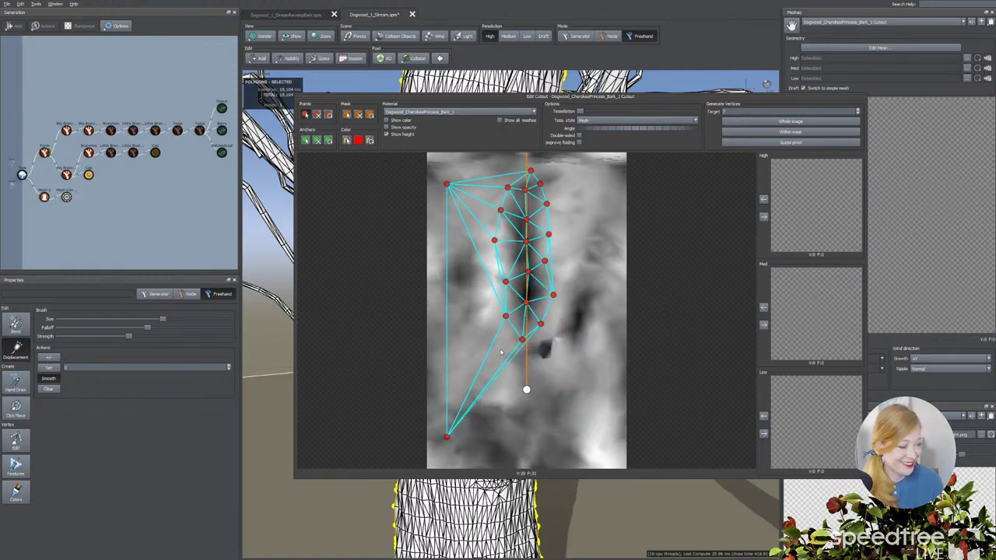
drag(446, 438, 511, 247)
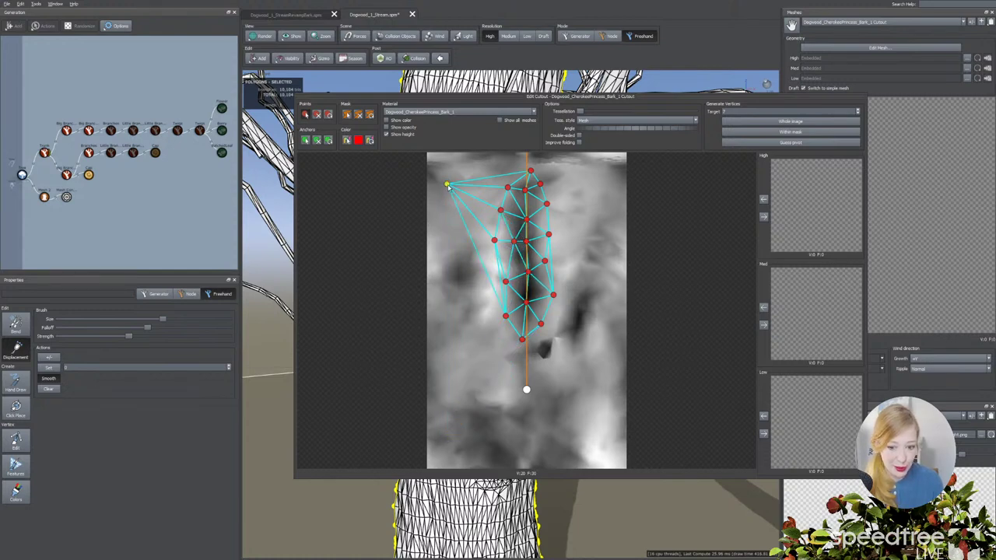
drag(448, 185, 544, 224)
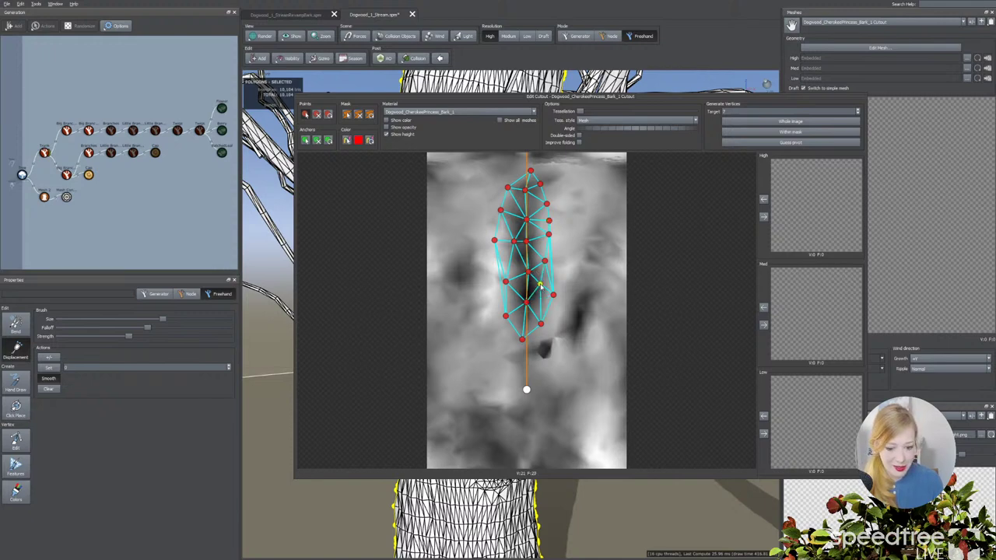
click(513, 257)
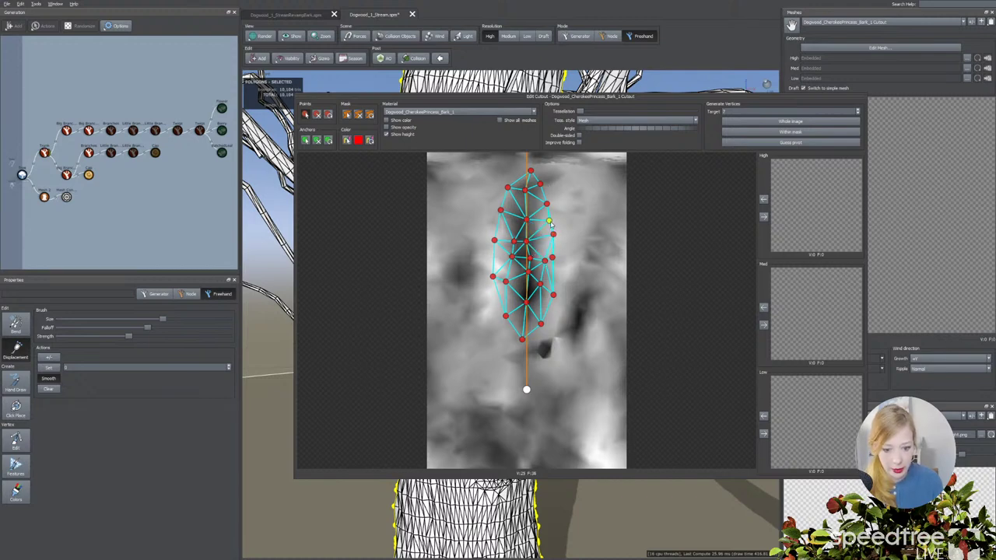
Move the cutout's pivot into the lower part of the groove and store high, medium and low meshes at decreasing tessellation.
drag(526, 389, 524, 293)
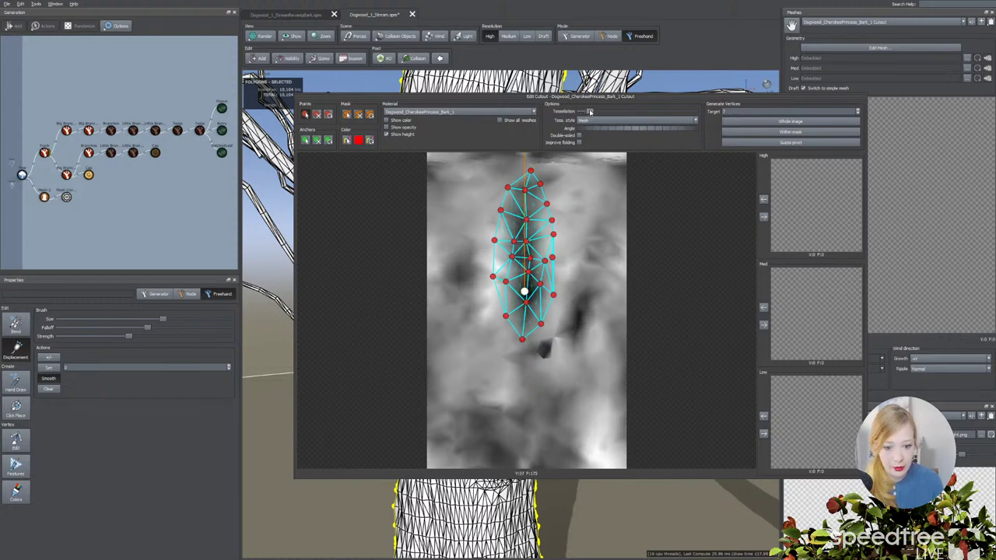
drag(590, 112, 596, 112)
click(764, 217)
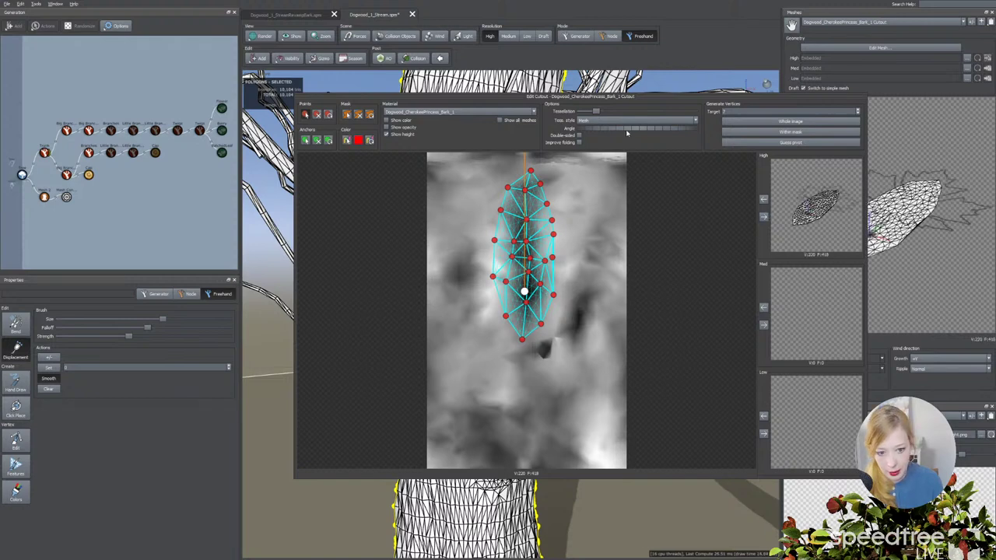
click(764, 326)
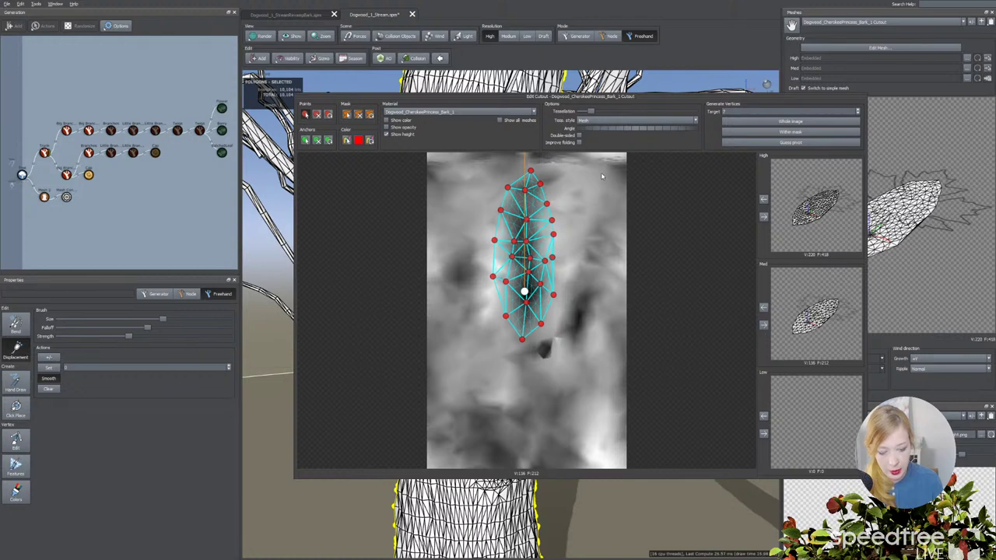
click(763, 436)
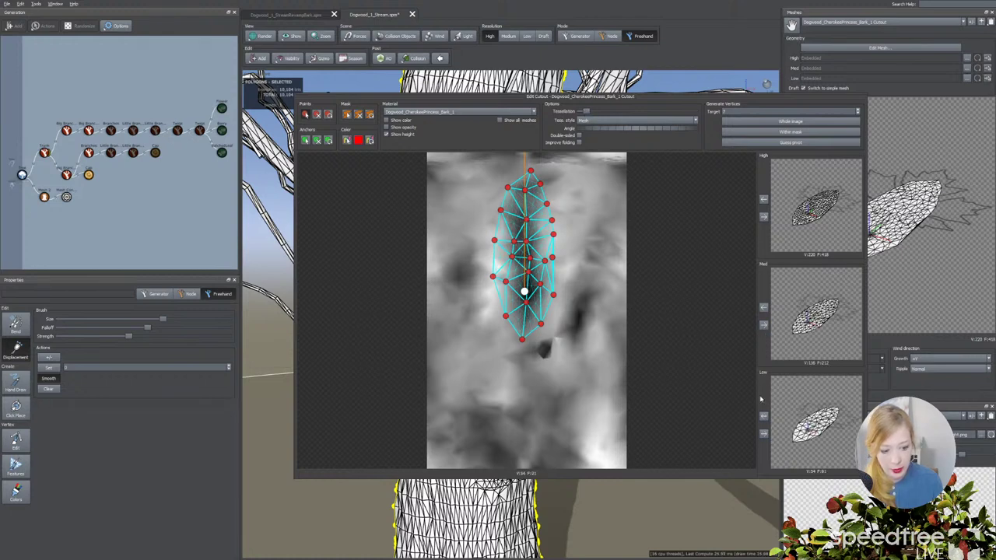
click(206, 238)
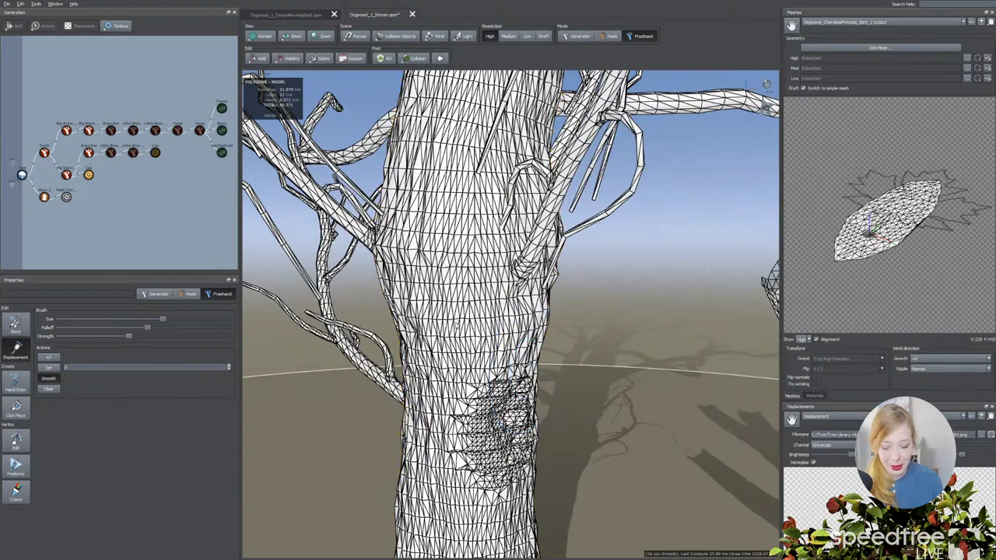
Enable mesh features in the segment settings of the trunk generator.
click(523, 358)
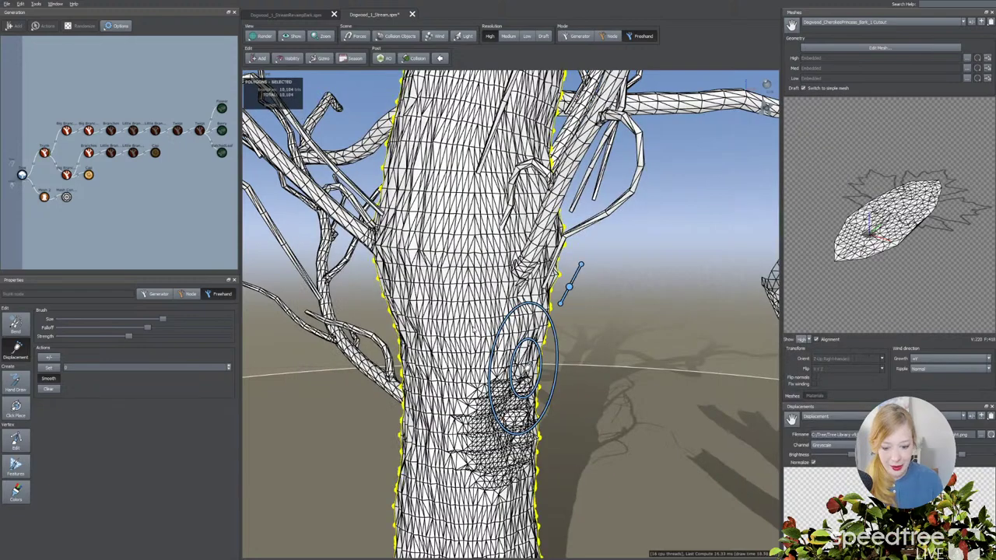
click(579, 37)
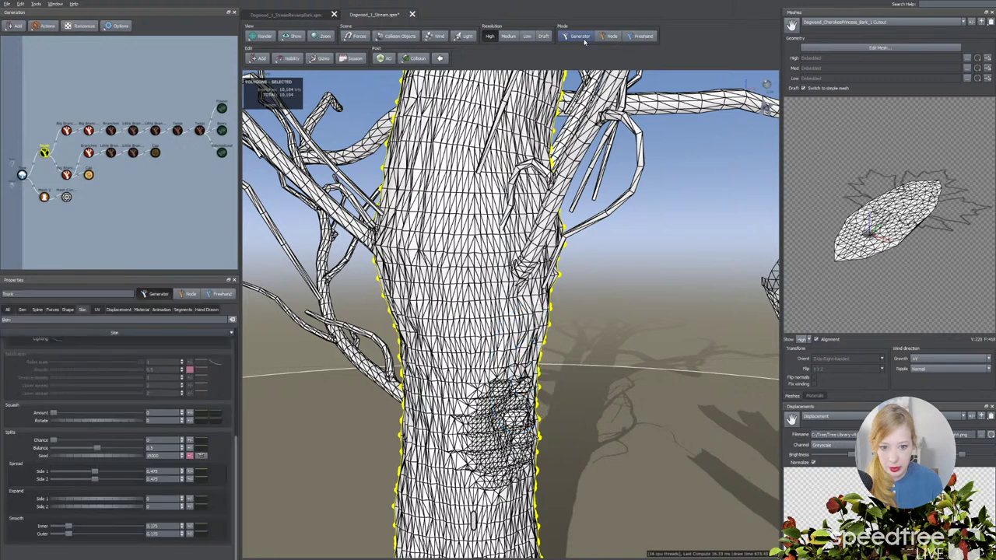
click(184, 311)
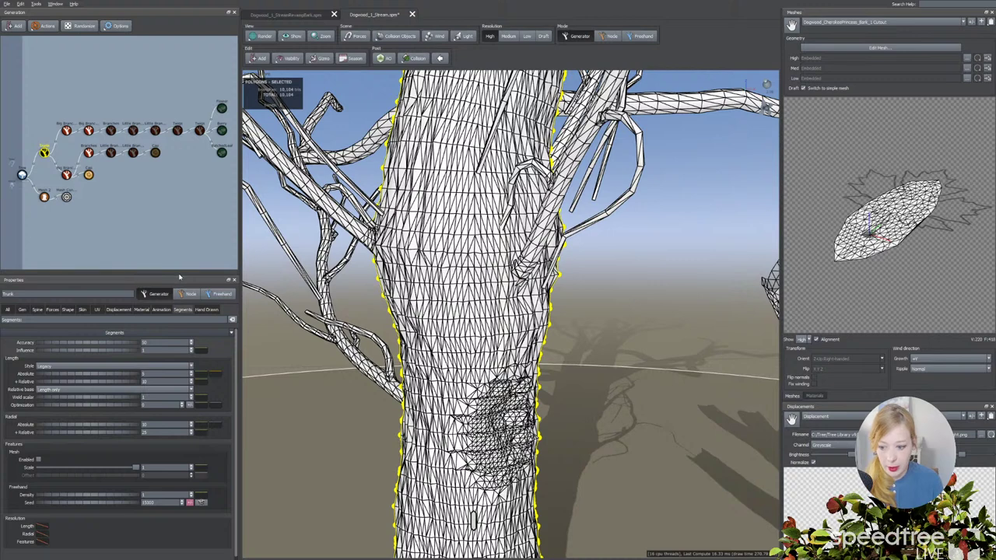
drag(179, 277, 179, 212)
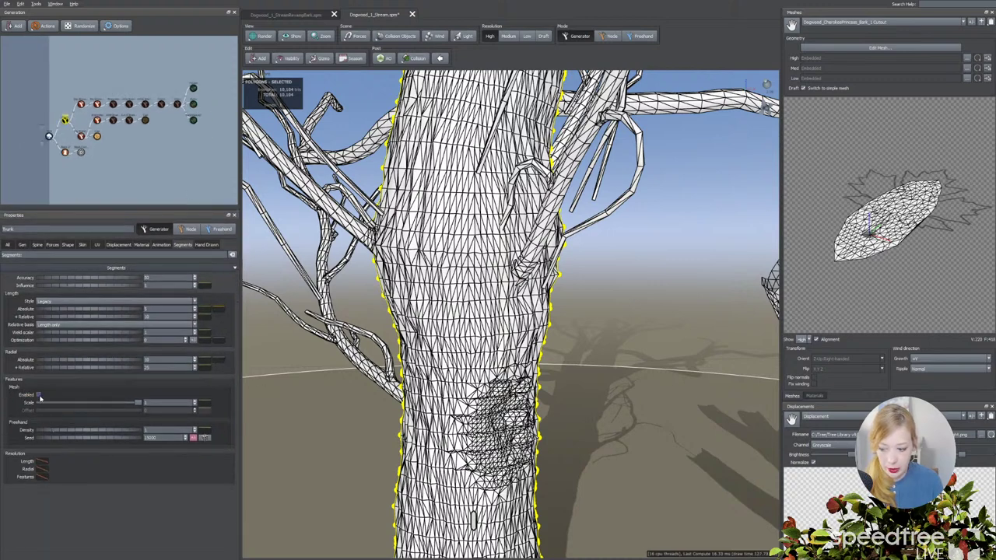
click(39, 395)
drag(413, 520, 498, 362)
scroll(413, 480, down, 3)
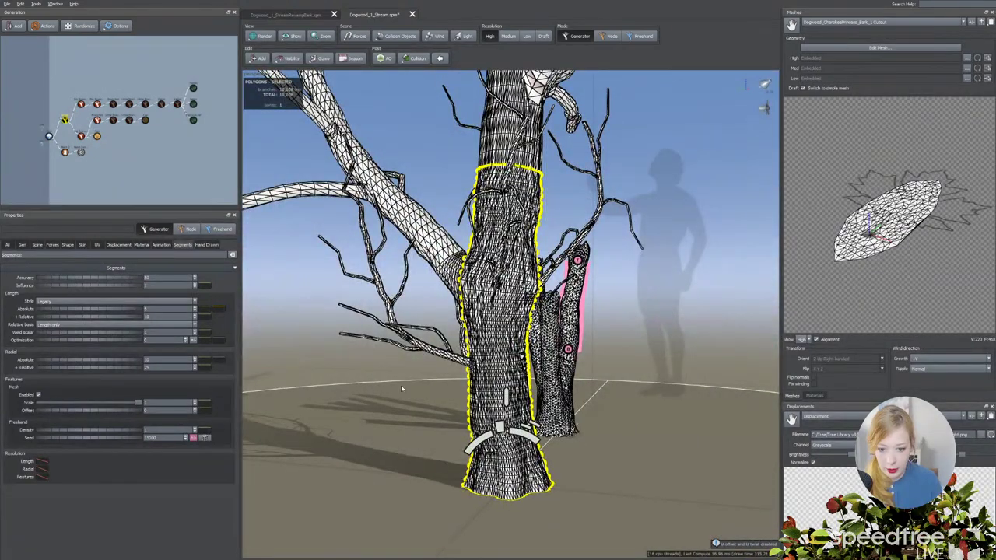
Select the big branches generator and try a lower mesh feature scale on it before restoring the full scale.
click(431, 233)
middle_drag(431, 234, 506, 360)
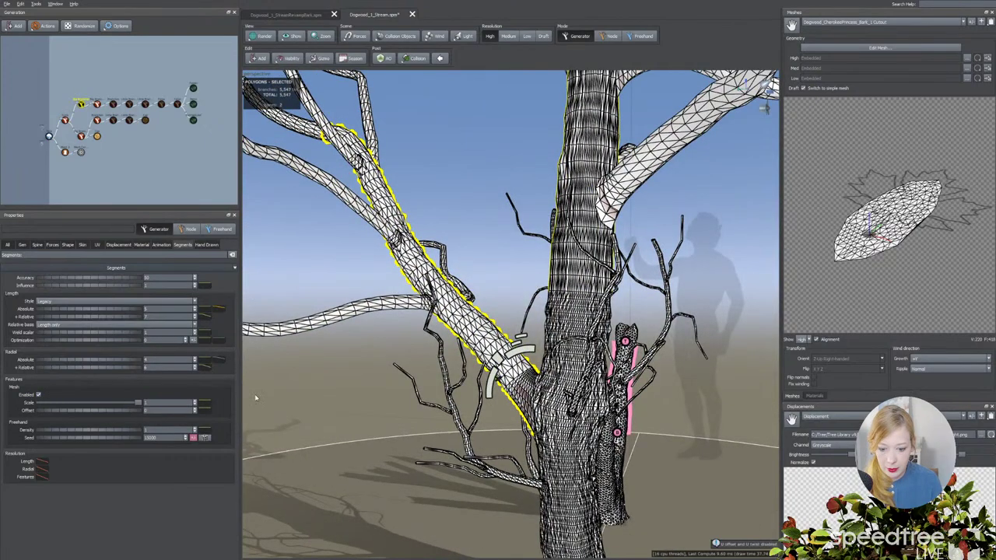
drag(381, 382, 411, 380)
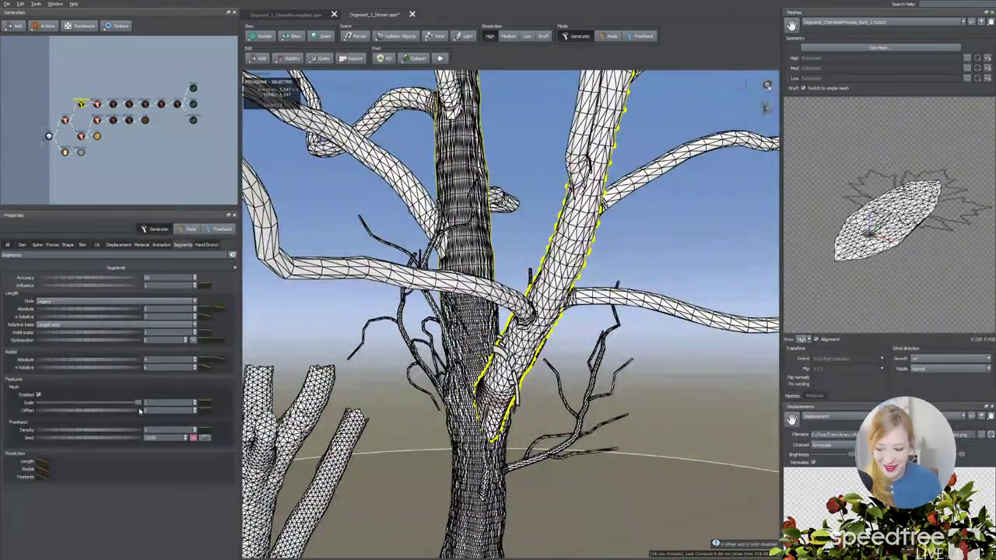
drag(128, 408, 72, 407)
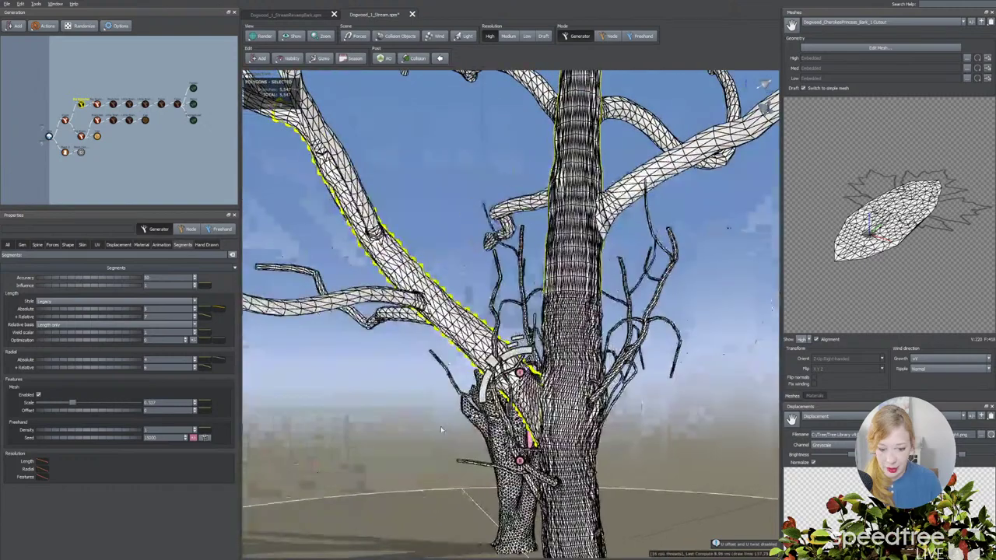
drag(72, 401, 137, 404)
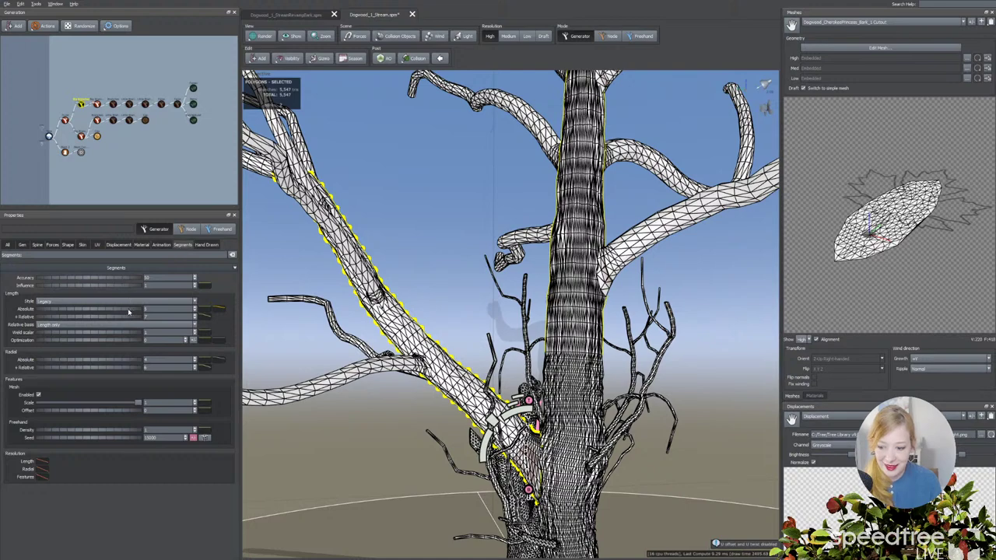
Reduce the absolute and relative length segments of the big branches generator.
drag(130, 311, 44, 312)
drag(132, 318, 63, 319)
drag(311, 296, 350, 338)
middle_drag(350, 337, 362, 343)
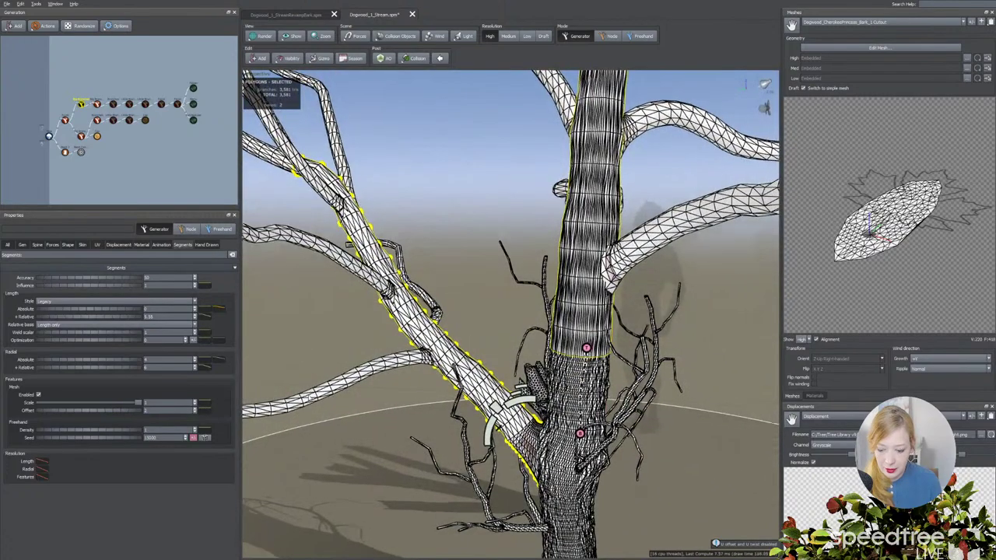
drag(336, 433, 335, 405)
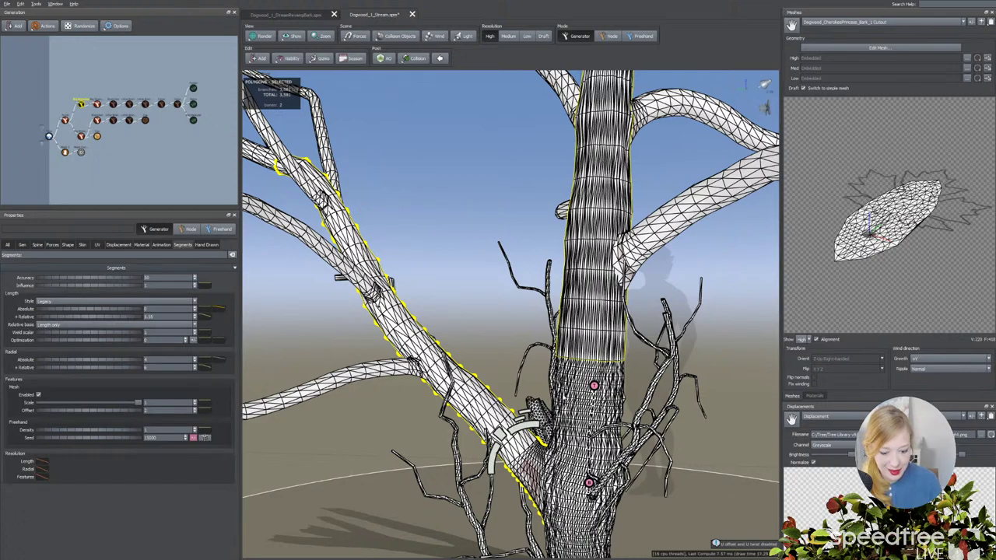
middle_drag(522, 404, 522, 233)
drag(523, 233, 614, 242)
drag(514, 389, 590, 387)
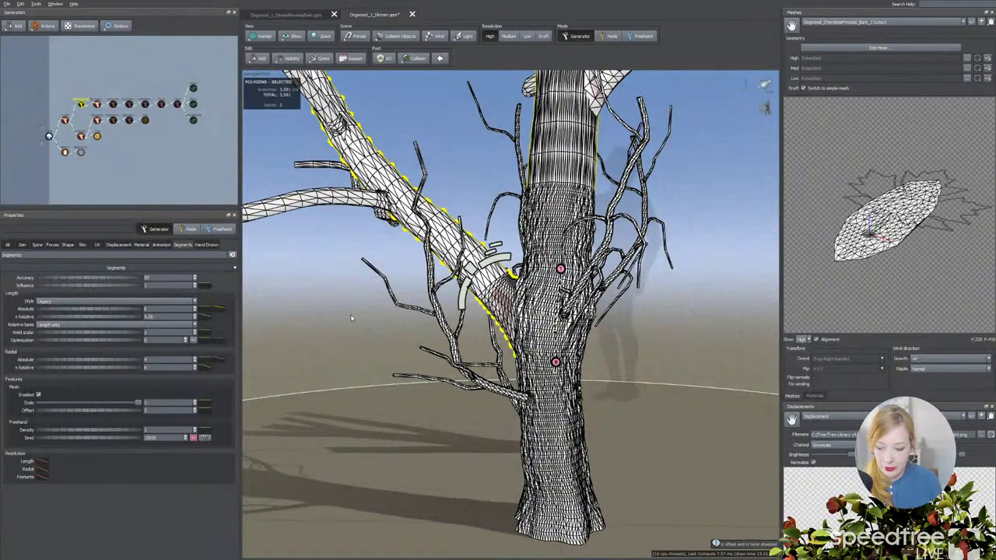
middle_drag(363, 340, 357, 382)
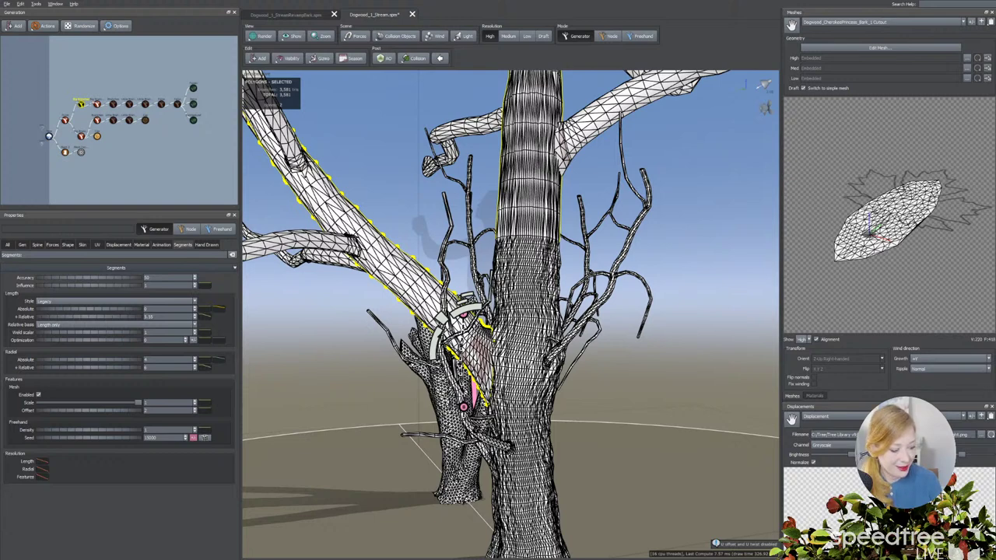
Save the dogwood model under its current file name.
click(6, 4)
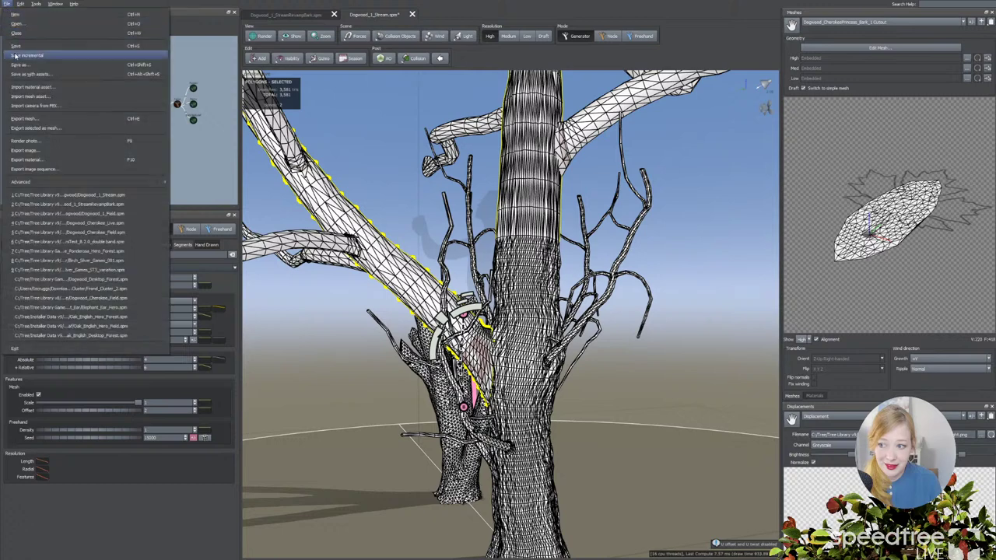
click(19, 46)
click(19, 46)
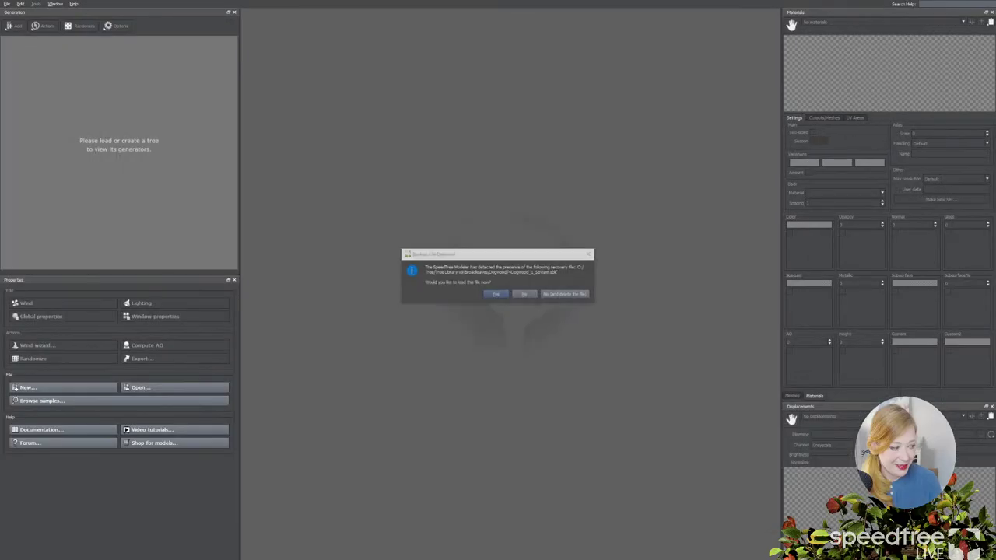
Decline loading the recovery file and open the Dogwood_Cherokee_Live and Dogwood_1_Stream models.
click(523, 295)
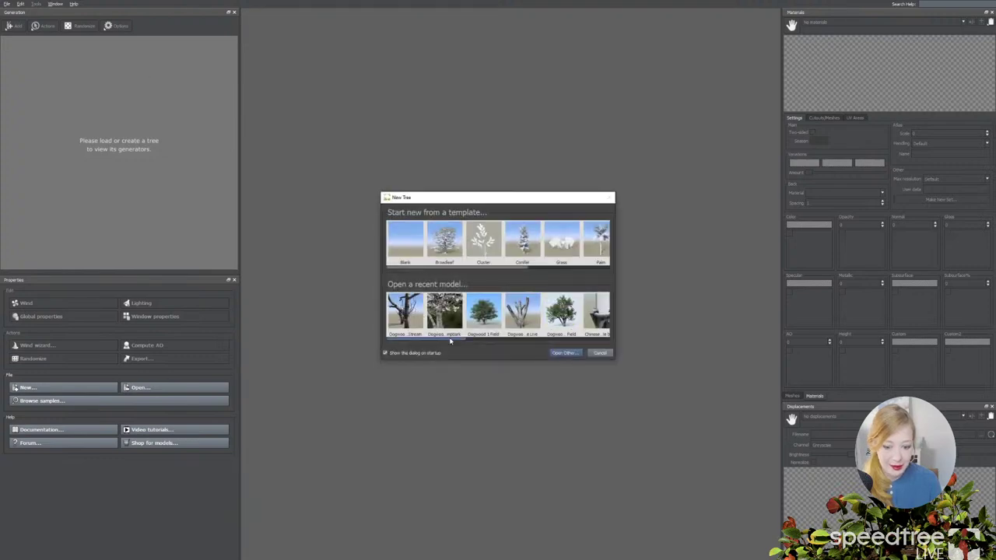
click(523, 334)
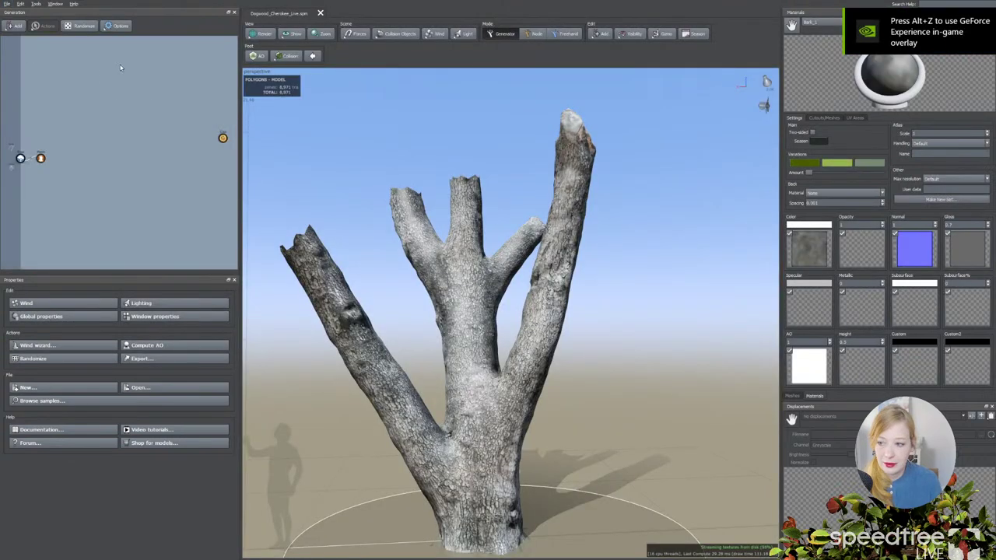
click(19, 4)
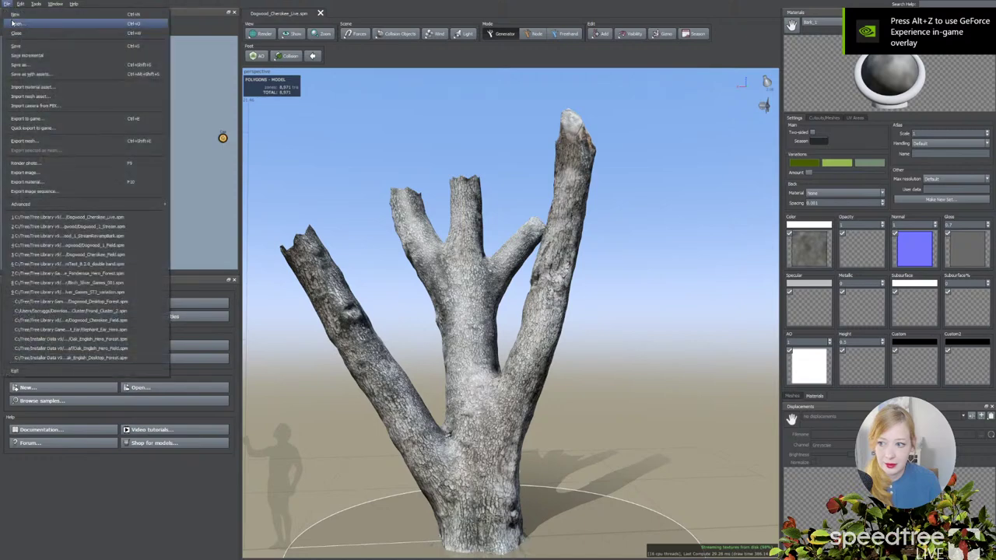
click(23, 22)
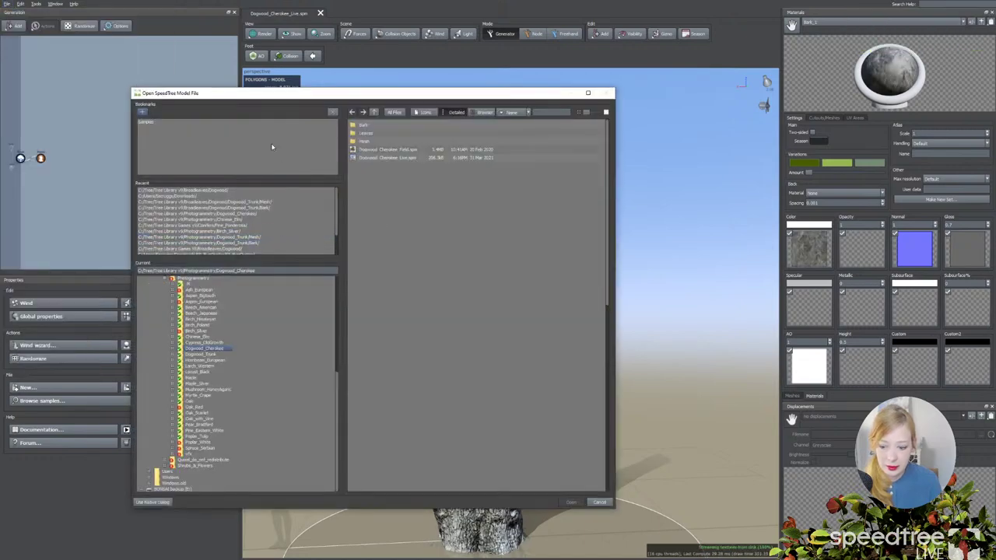
drag(270, 96, 995, 233)
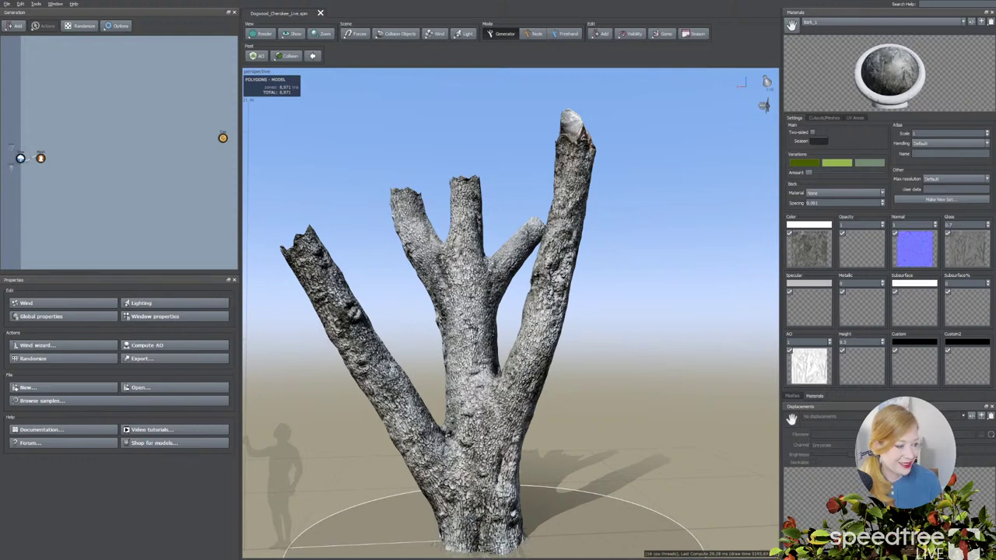
key(Return)
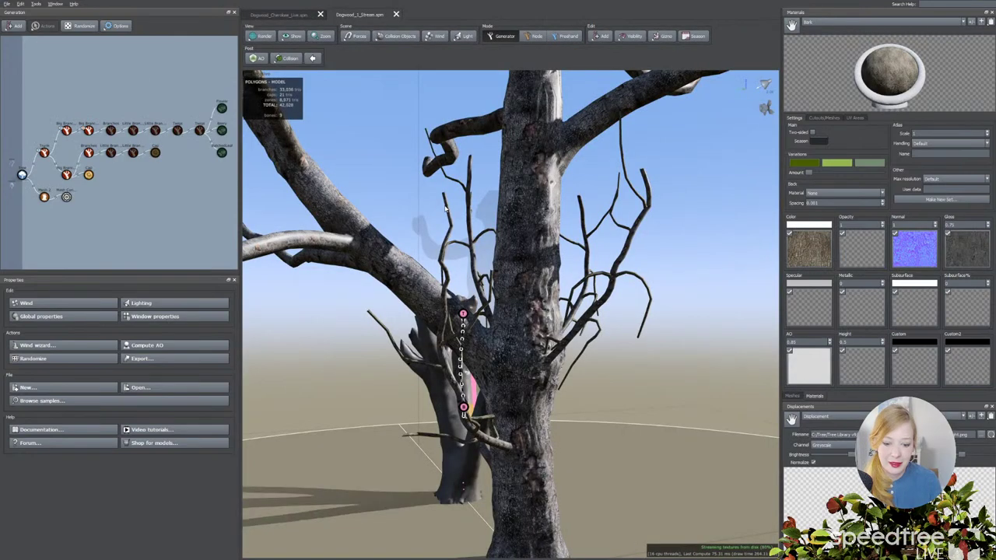
Show the reopened tree in wireframe rendering and select the big branches generator.
drag(445, 209, 476, 213)
click(263, 37)
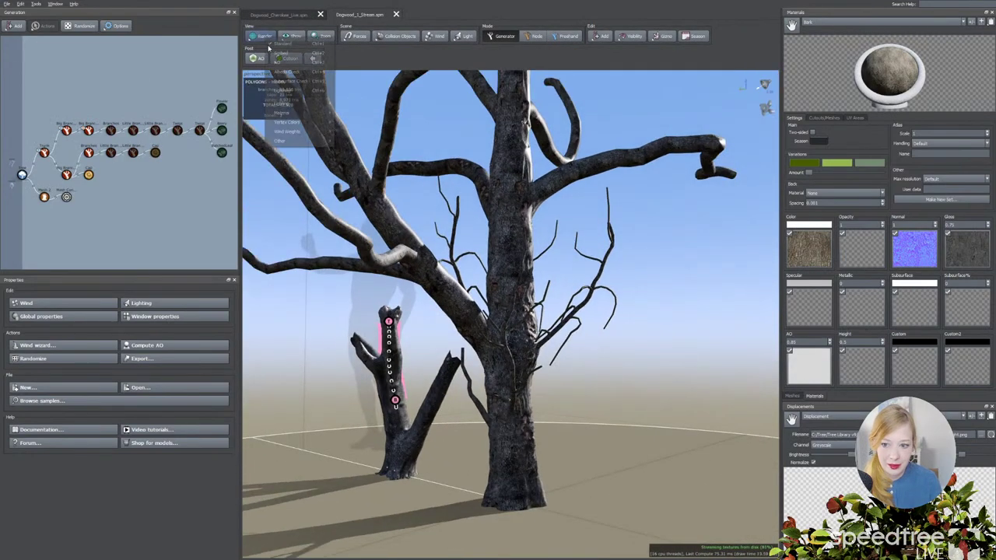
click(276, 56)
drag(423, 204, 553, 189)
click(66, 130)
click(533, 218)
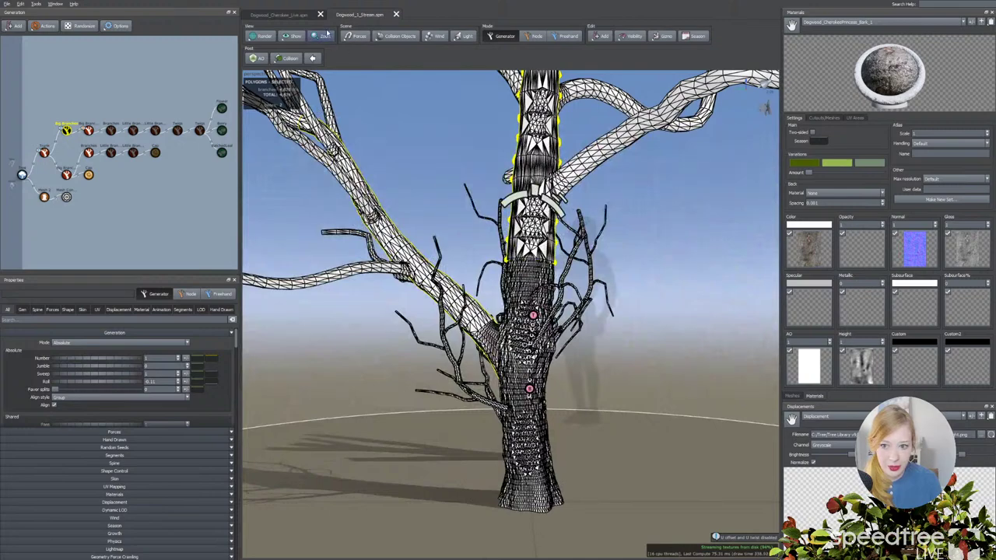
Increase the big branches' absolute length segments and set their mesh feature scale to 0.462.
drag(495, 167, 438, 136)
drag(440, 187, 425, 230)
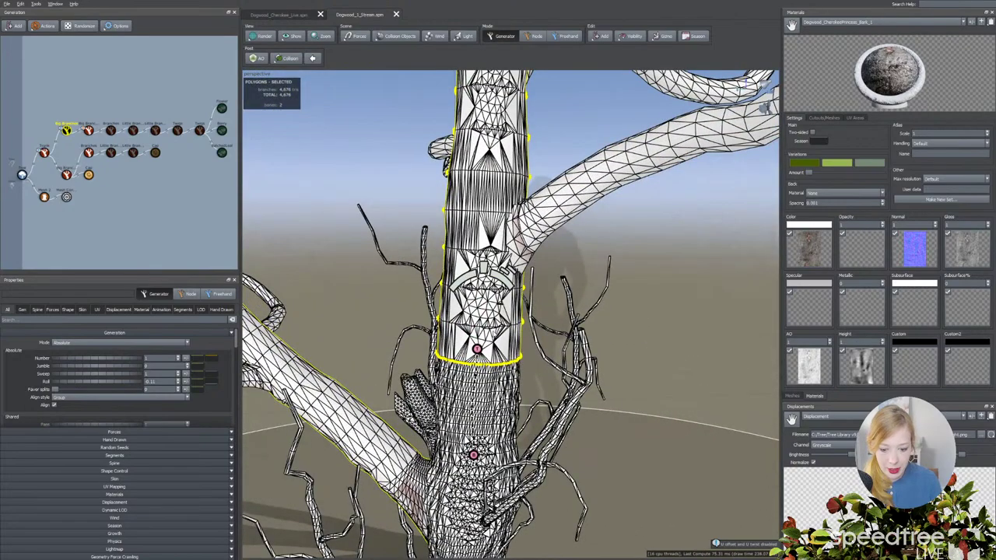
drag(494, 327, 478, 318)
mouse_move(470, 382)
mouse_down()
mouse_move(401, 381)
mouse_move(470, 380)
mouse_up()
scroll(474, 389, down, 4)
drag(464, 257, 479, 263)
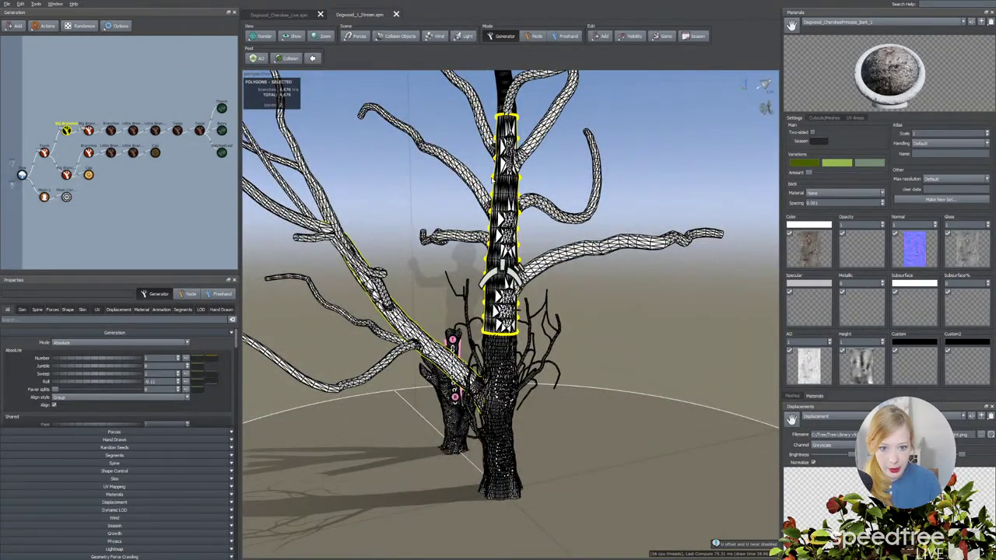
scroll(511, 195, up, 5)
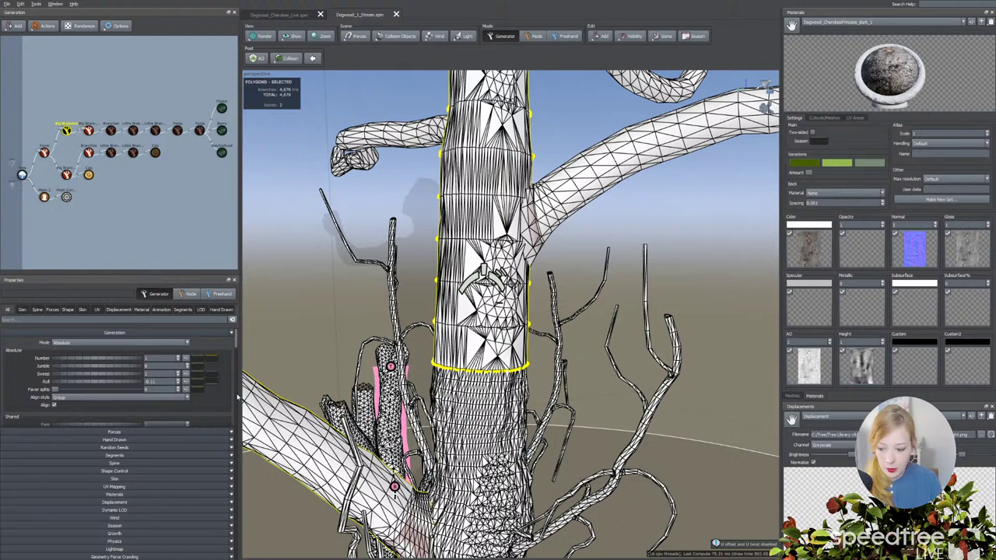
click(182, 309)
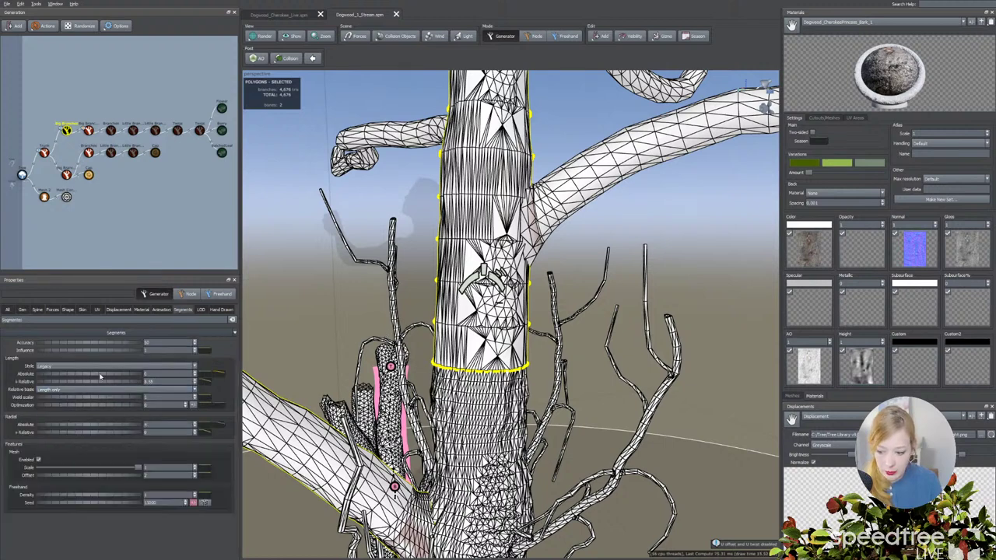
drag(100, 377, 127, 376)
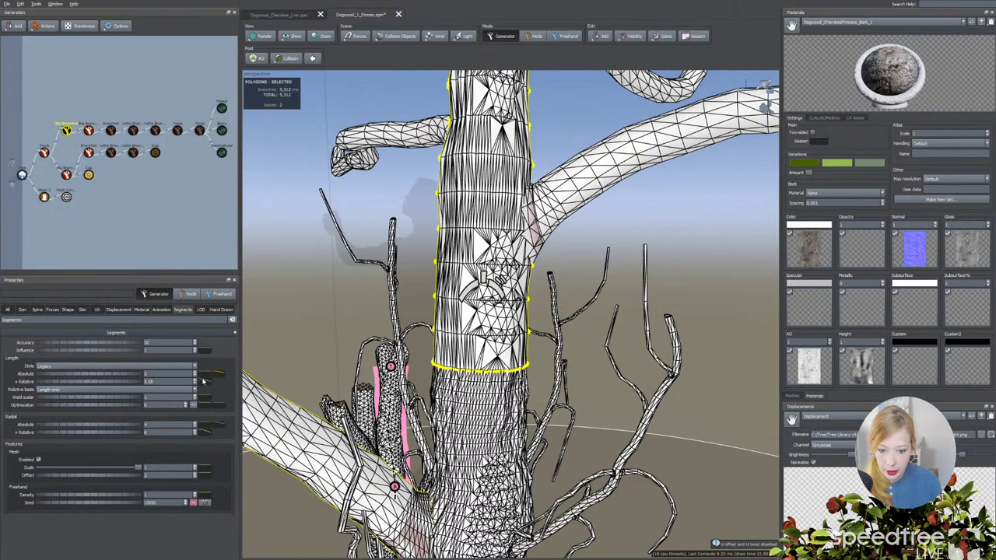
drag(140, 468, 87, 468)
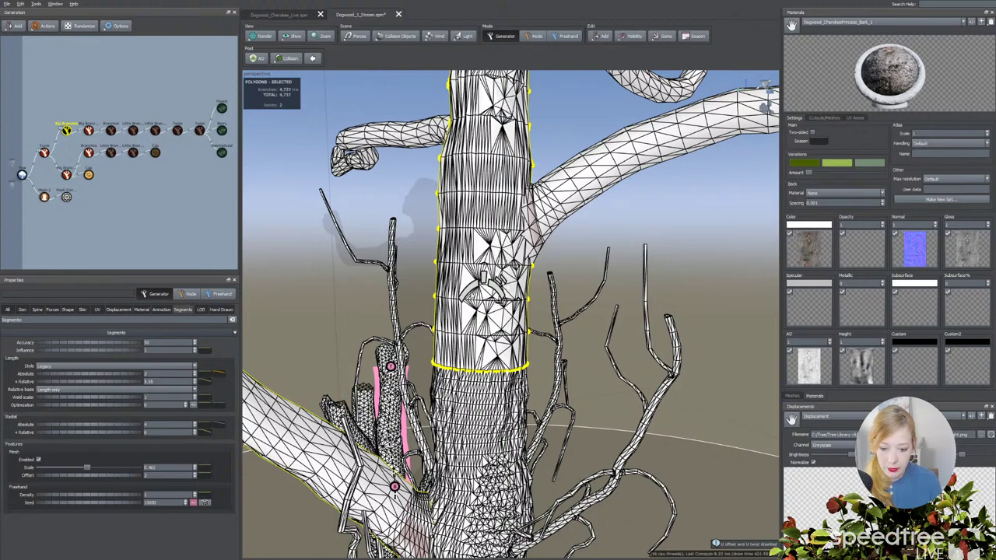
drag(468, 329, 389, 327)
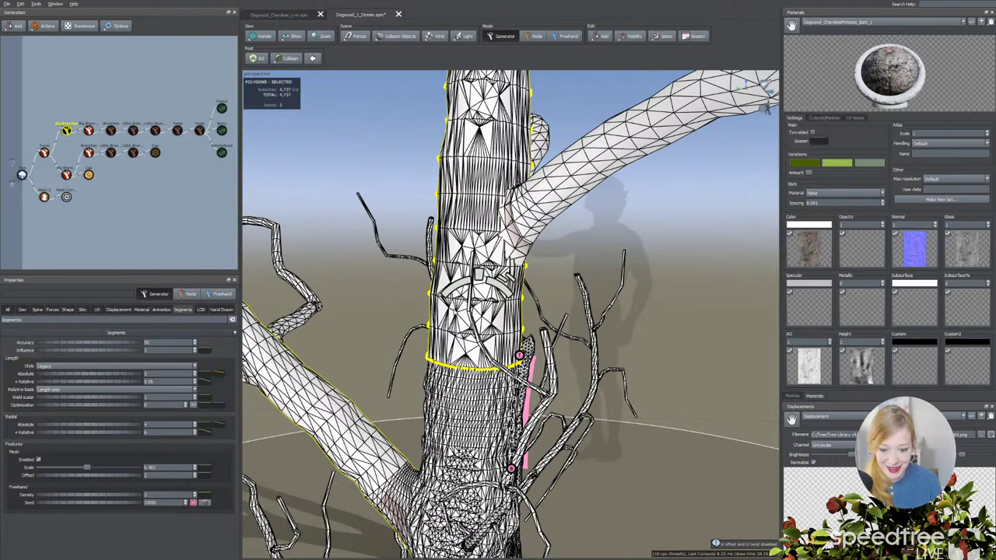
Raise the tessellation of the bark material's cutout mesh and inspect the resulting patches on the trunk wireframe.
click(824, 118)
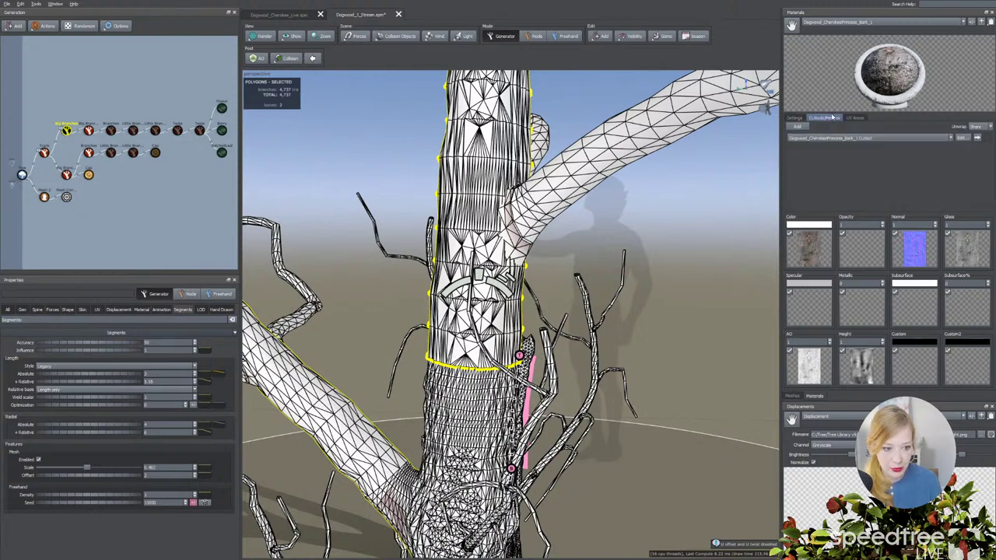
click(968, 142)
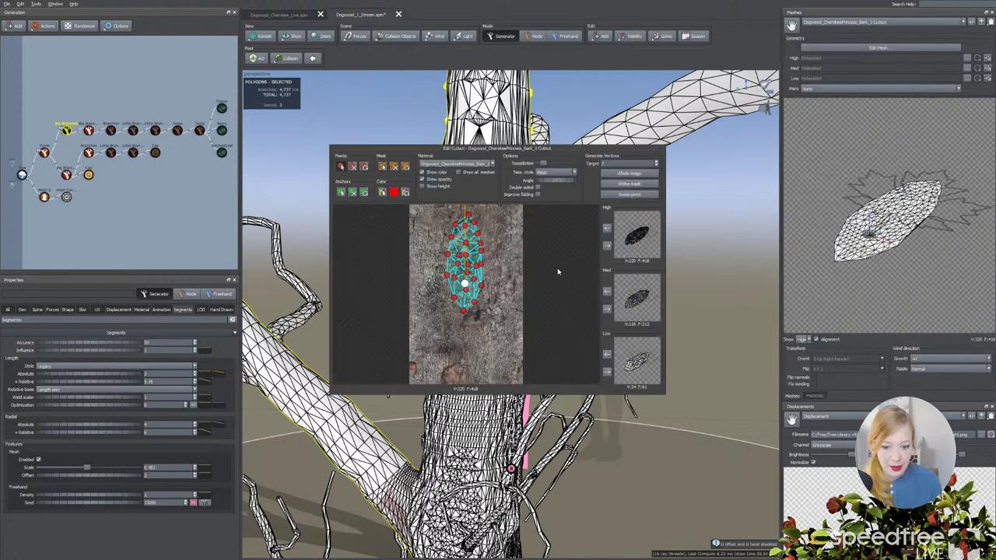
drag(543, 163, 557, 162)
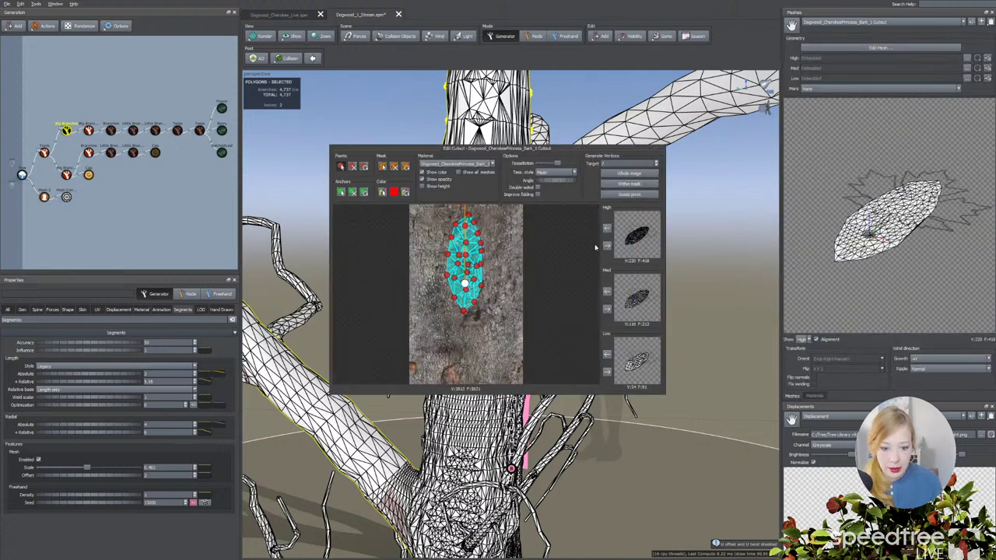
click(690, 270)
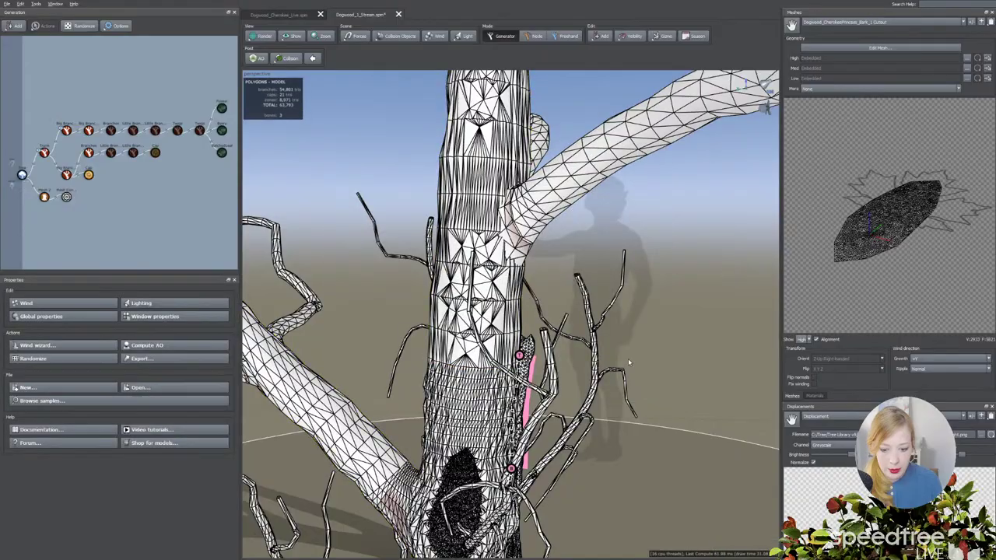
middle_drag(628, 358, 643, 329)
drag(643, 330, 685, 337)
scroll(646, 373, up, 2)
middle_drag(646, 374, 603, 382)
scroll(624, 336, up, 2)
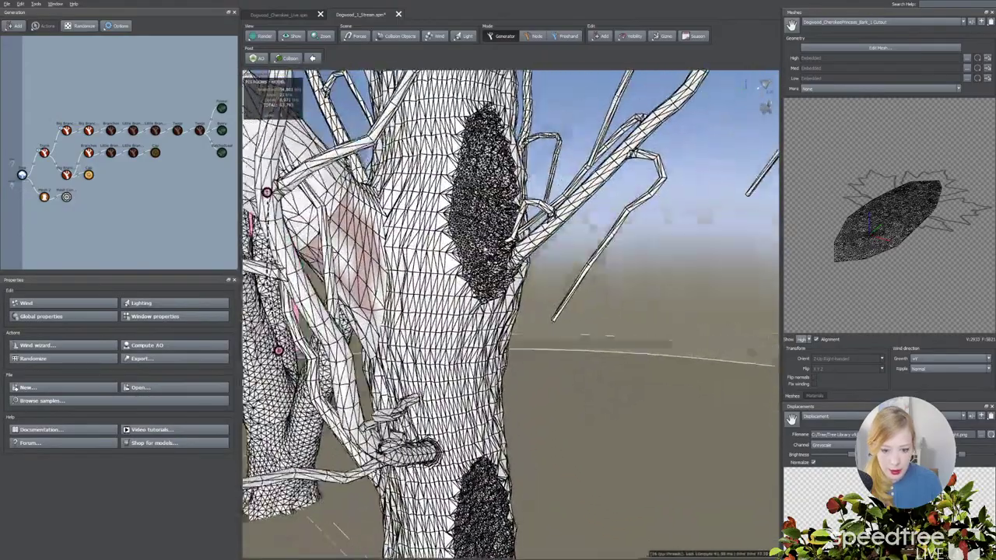
drag(599, 329, 591, 325)
Switch the viewport to standard rendering and select the trunk generator.
click(262, 35)
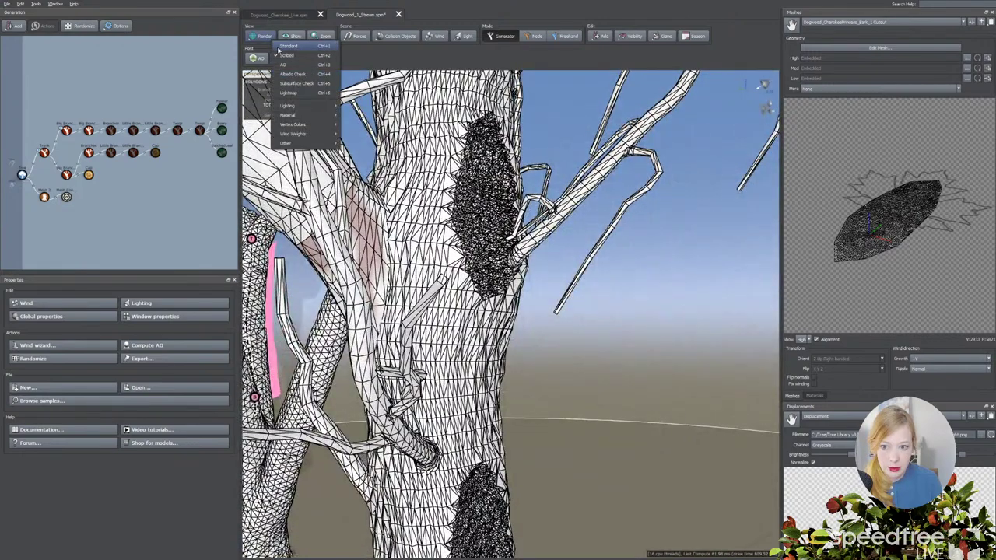
click(289, 46)
drag(343, 198, 462, 219)
click(498, 215)
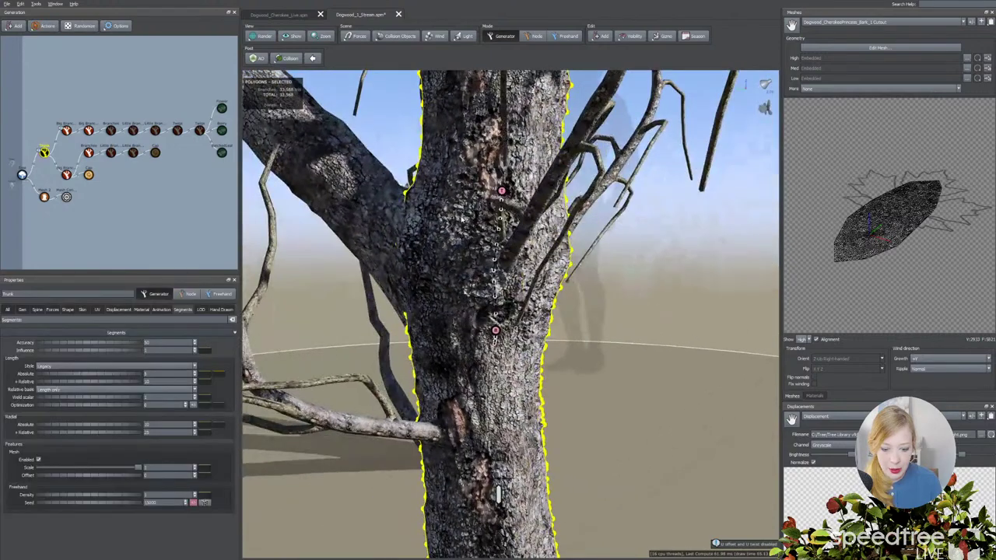
Try different radial displacement amounts on the trunk and settle on 0.2.
click(118, 308)
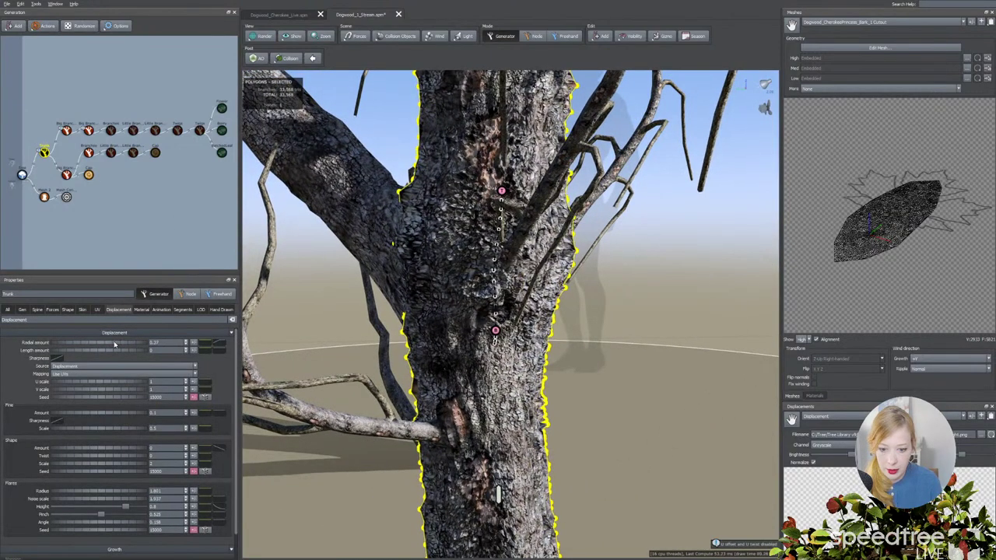
drag(108, 344, 85, 344)
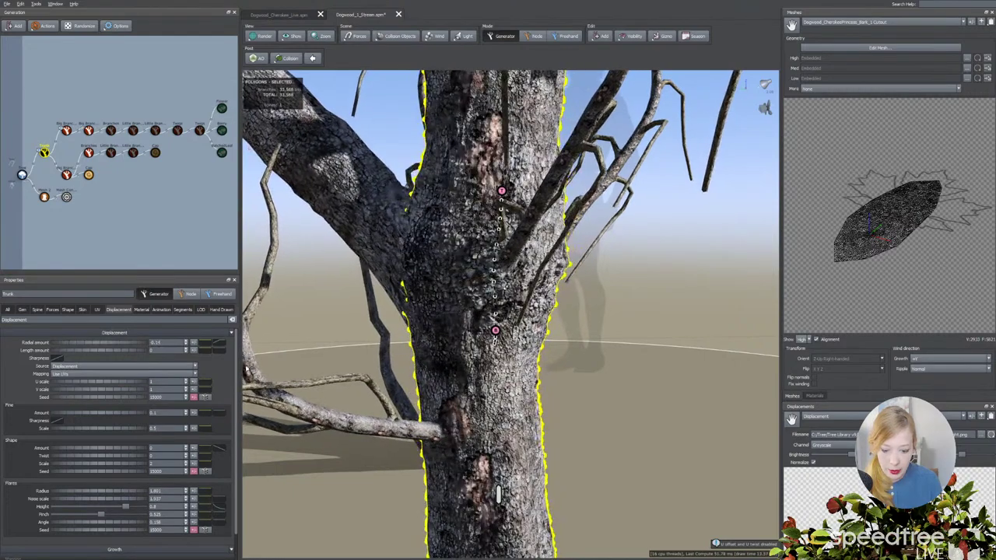
scroll(472, 374, down, 2)
mouse_move(472, 372)
mouse_down()
mouse_move(482, 373)
mouse_move(466, 365)
mouse_up()
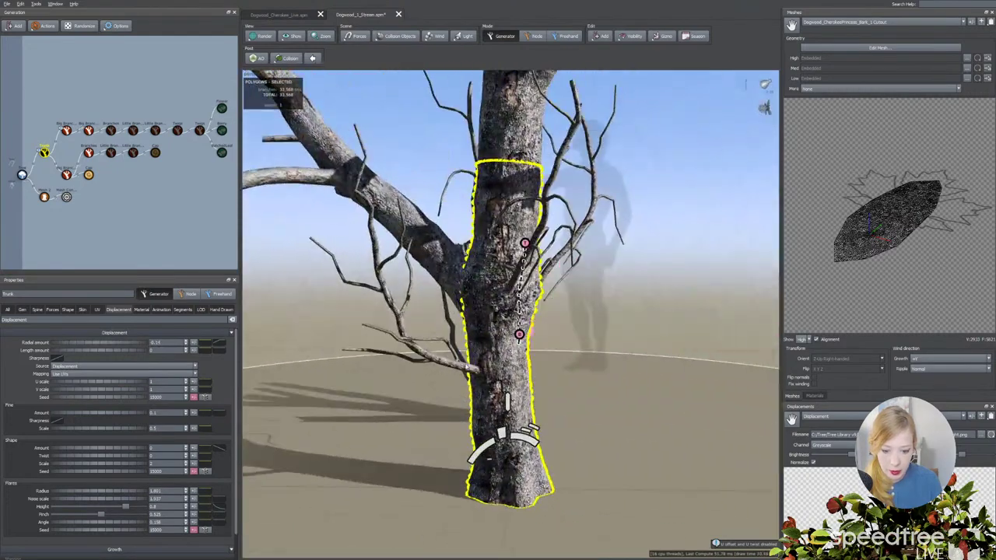
mouse_move(119, 344)
mouse_down()
mouse_move(153, 344)
mouse_move(138, 344)
mouse_up()
drag(487, 401, 700, 401)
drag(122, 344, 110, 345)
Slightly raise the minimum level of the bark material's height map.
click(814, 397)
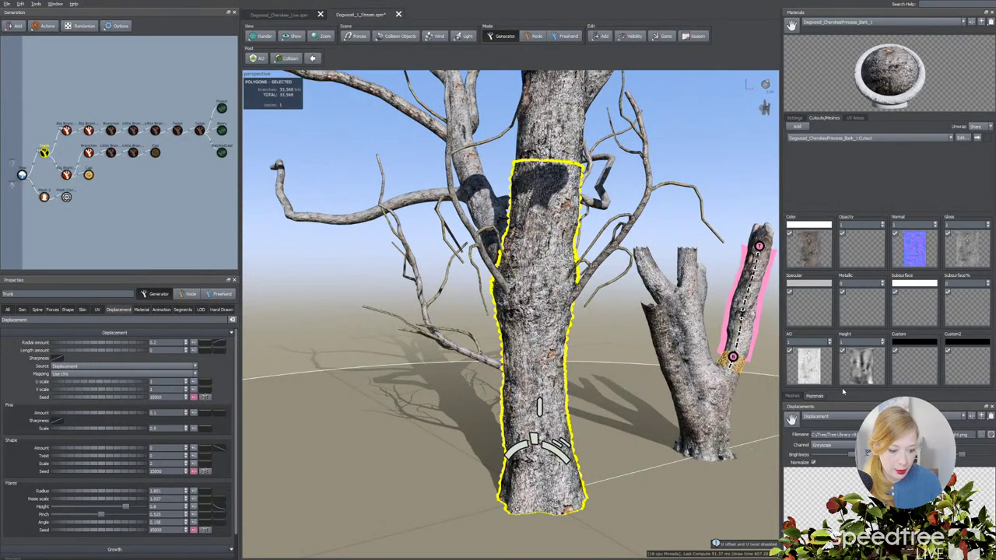
click(862, 360)
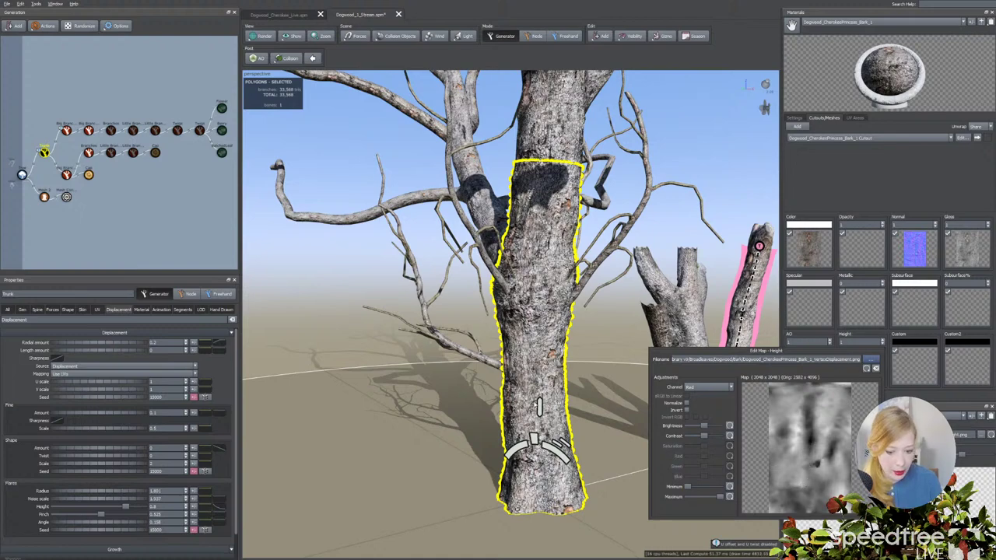
scroll(535, 405, up, 3)
drag(536, 405, 615, 404)
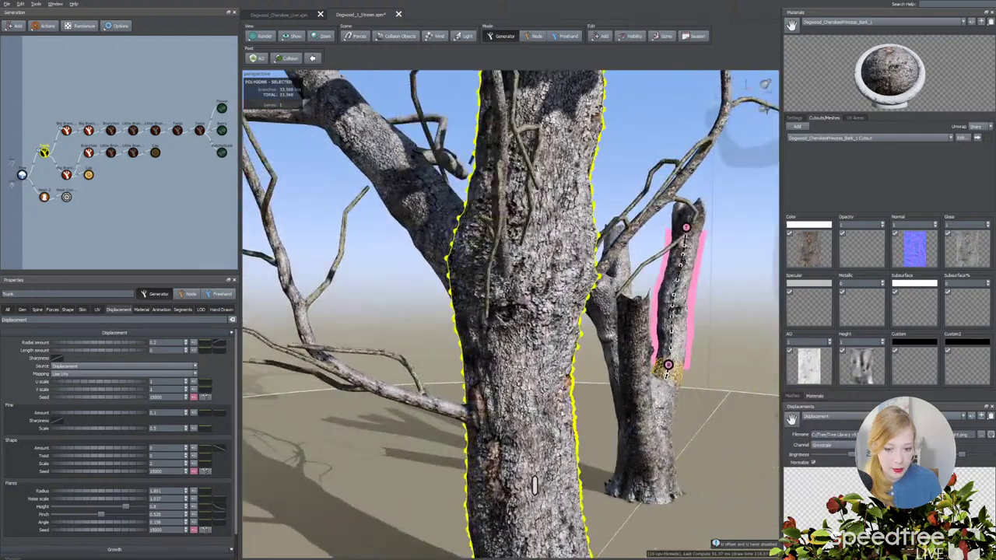
click(859, 366)
drag(688, 487, 693, 488)
click(525, 401)
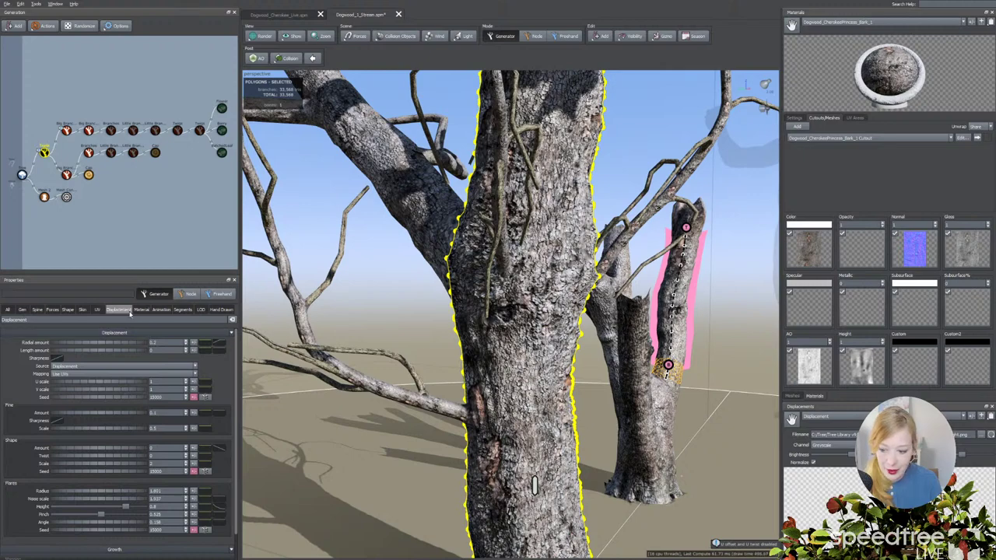
Lower the trunk's mesh feature scale to 0.162.
drag(374, 319, 456, 327)
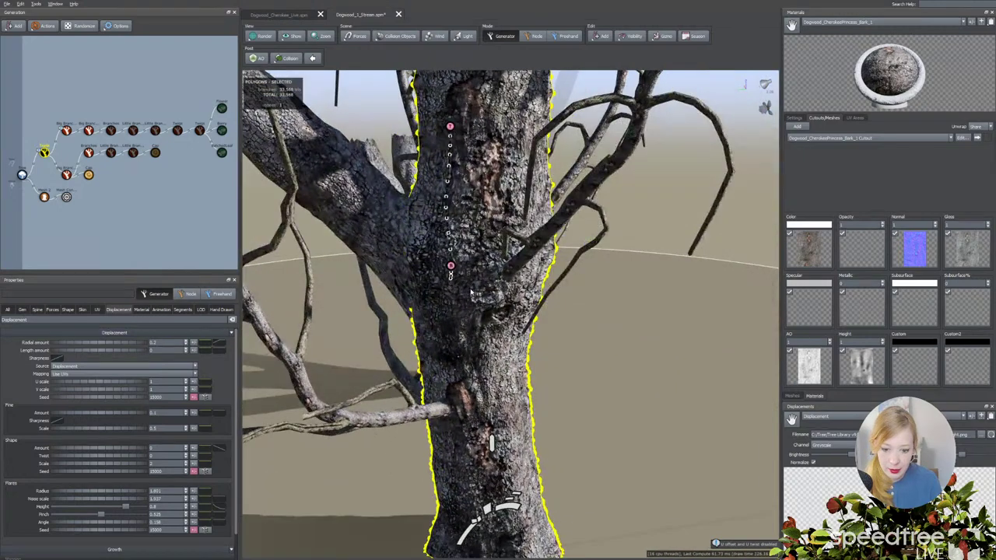
drag(468, 256, 444, 233)
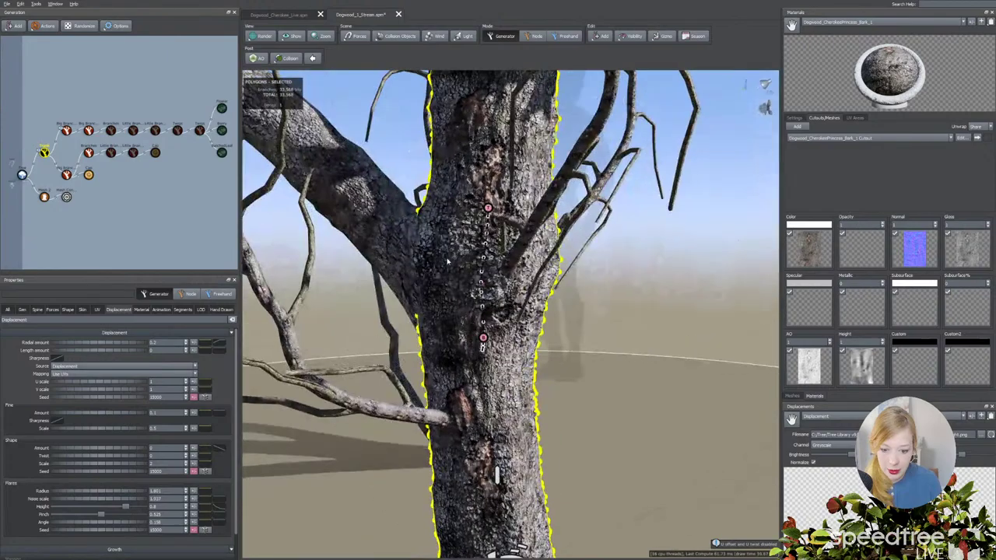
scroll(444, 233, up, 5)
middle_drag(424, 206, 457, 287)
drag(457, 288, 494, 241)
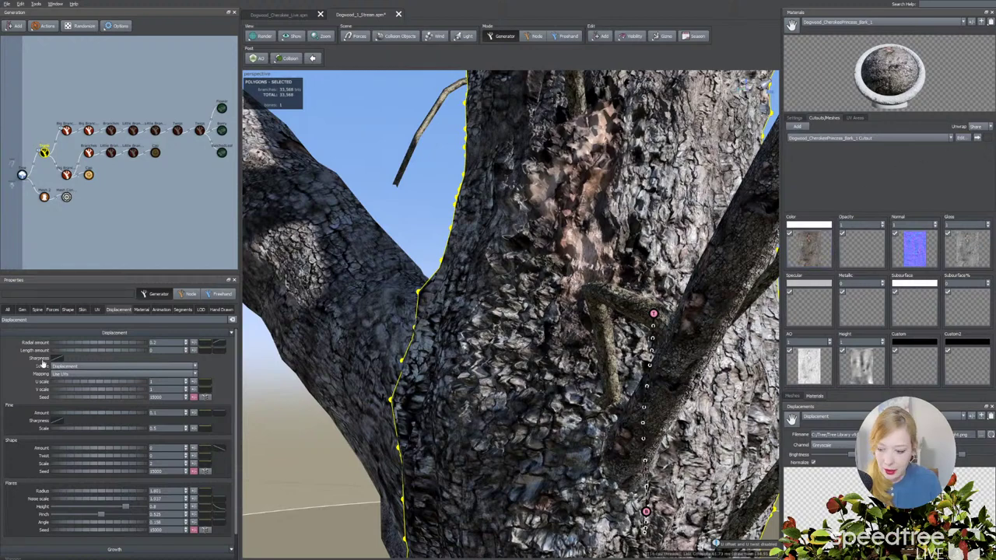
drag(498, 336, 371, 358)
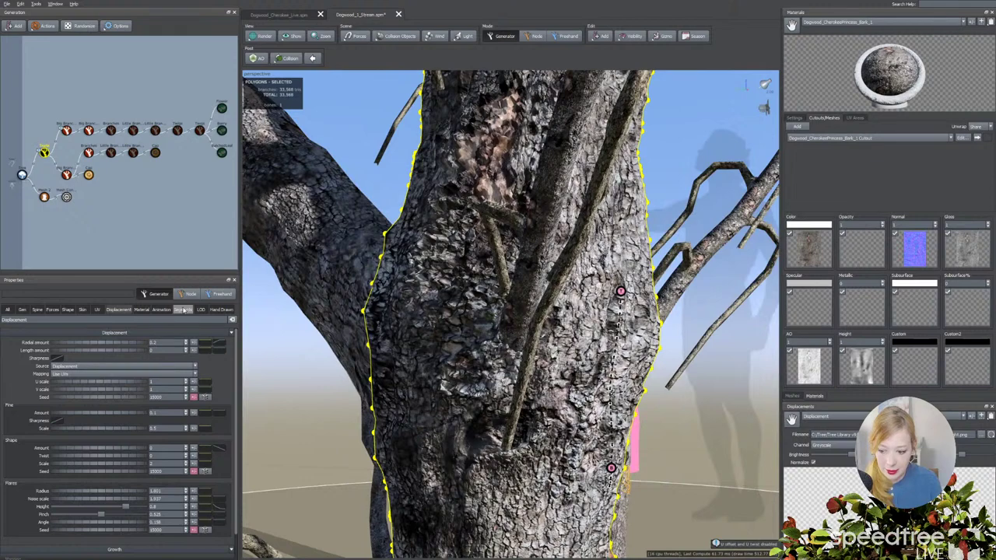
click(182, 310)
drag(119, 469, 58, 469)
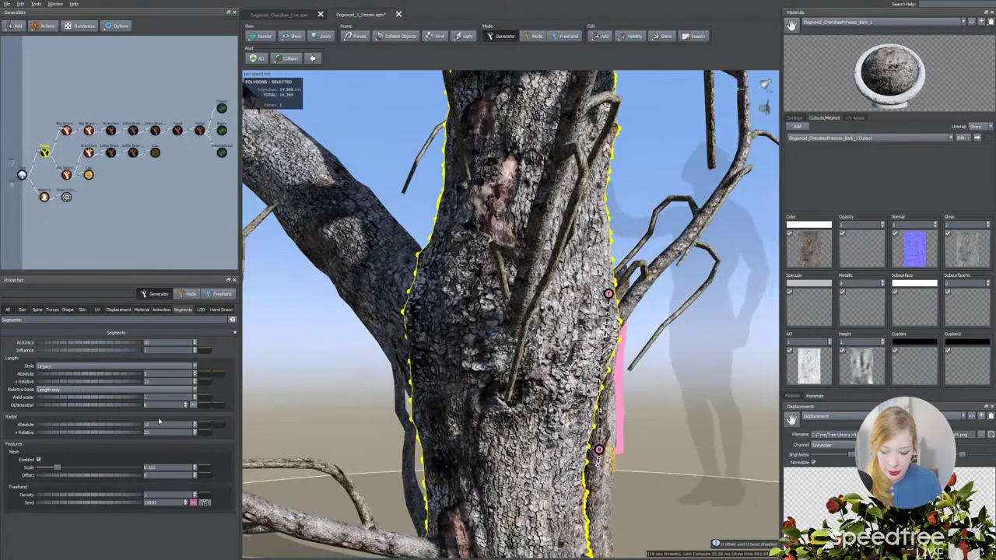
Slightly increase the trunk's radial displacement amount and check the bark relief around the trunk.
click(118, 310)
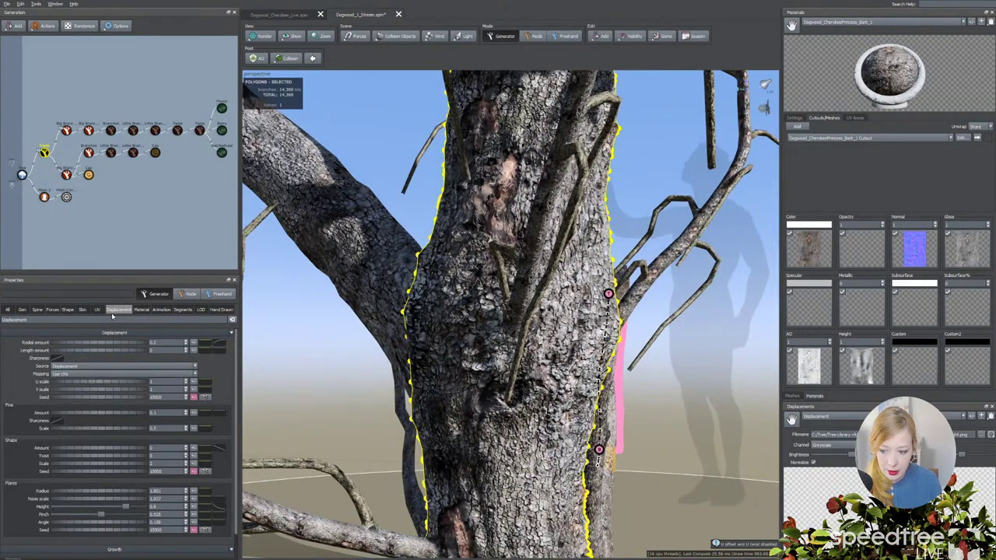
drag(131, 344, 125, 346)
drag(296, 406, 340, 420)
right_drag(339, 420, 359, 469)
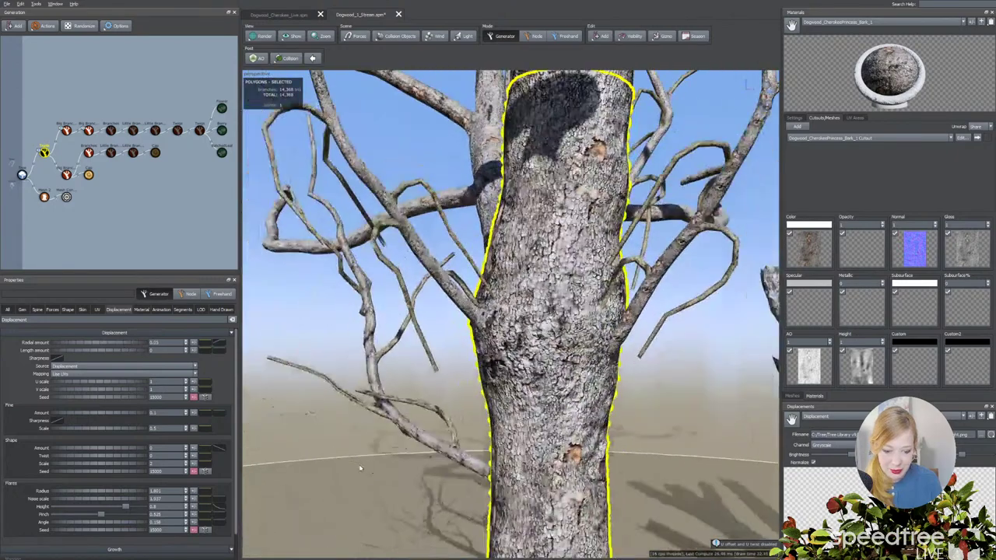
mouse_move(360, 469)
mouse_down()
mouse_move(408, 470)
mouse_move(335, 465)
mouse_move(374, 467)
mouse_up()
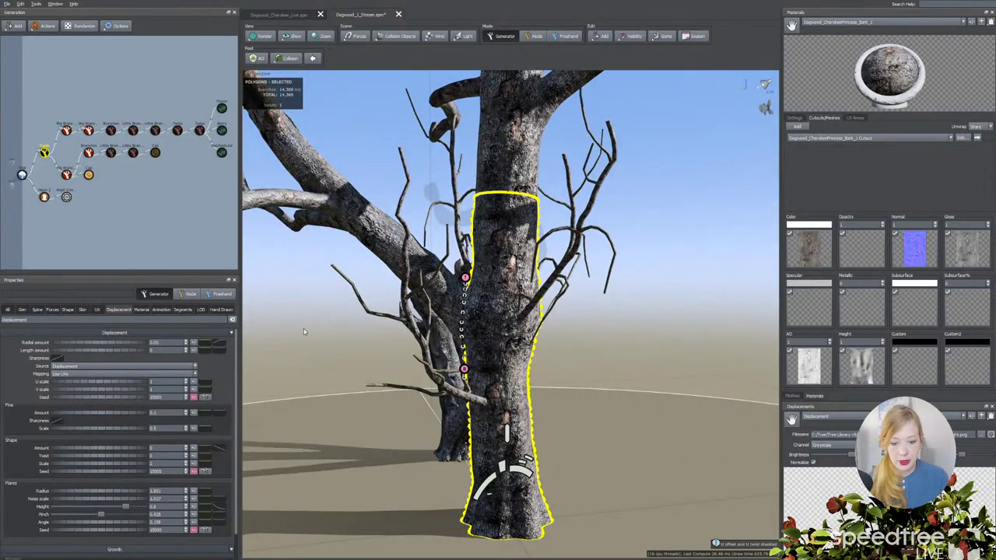
Select the big branches generator and examine the displaced trunk and branches from several sides.
scroll(401, 322, down, 2)
click(403, 257)
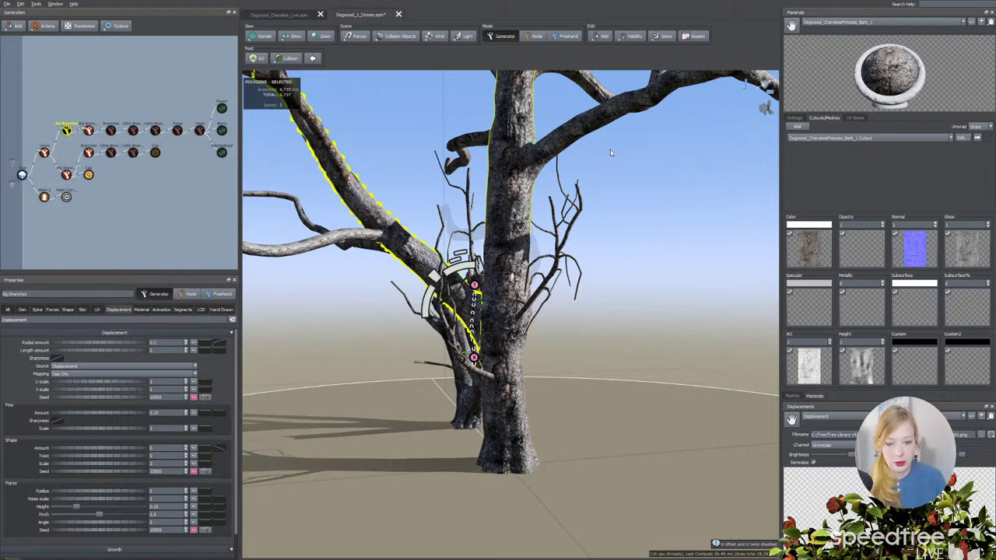
middle_drag(525, 215, 508, 290)
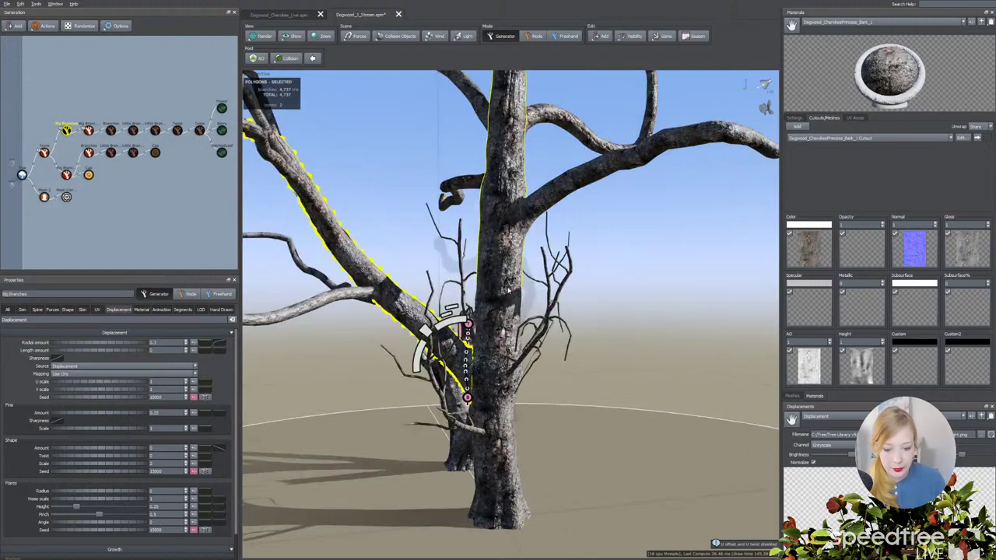
drag(504, 290, 414, 296)
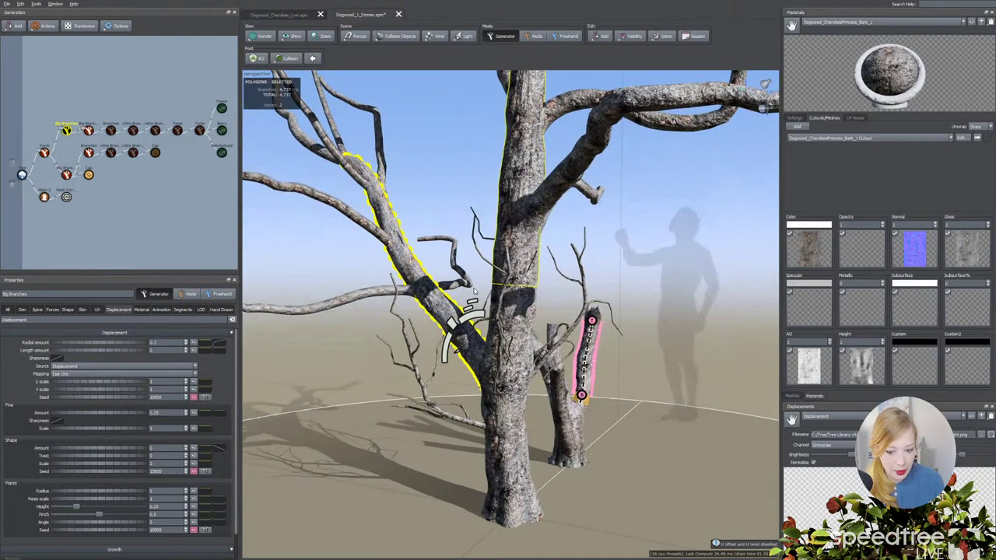
drag(523, 371, 505, 373)
drag(512, 408, 601, 411)
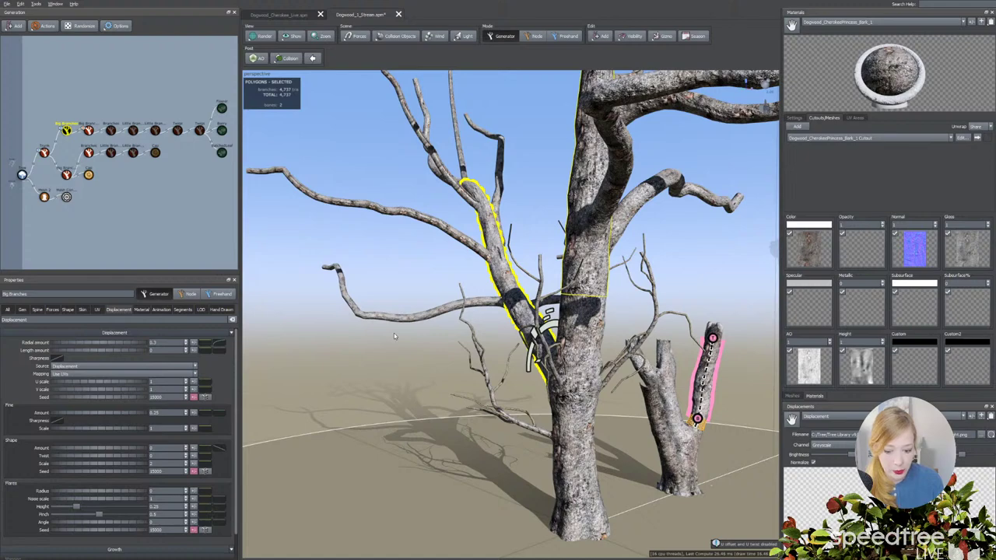
drag(546, 325, 603, 341)
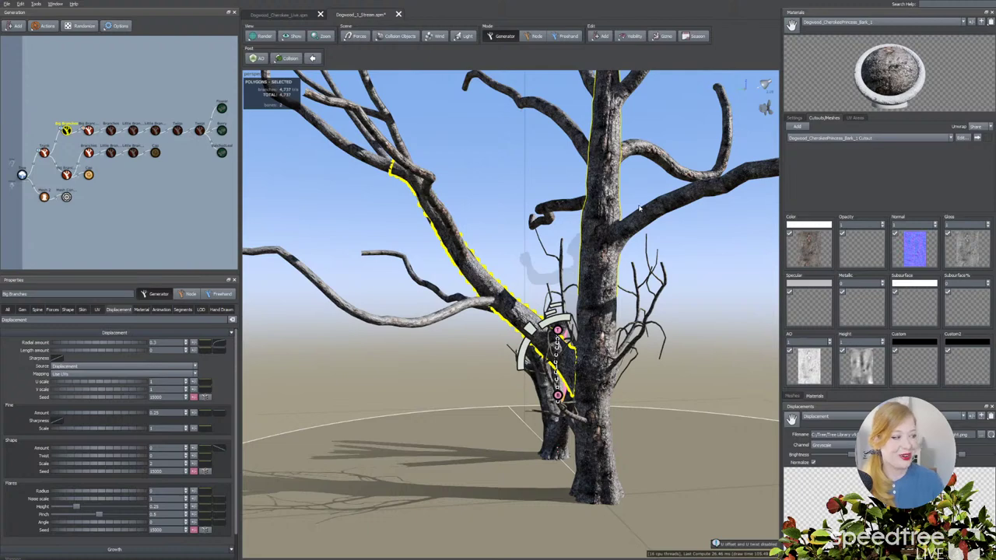
middle_drag(628, 303, 625, 381)
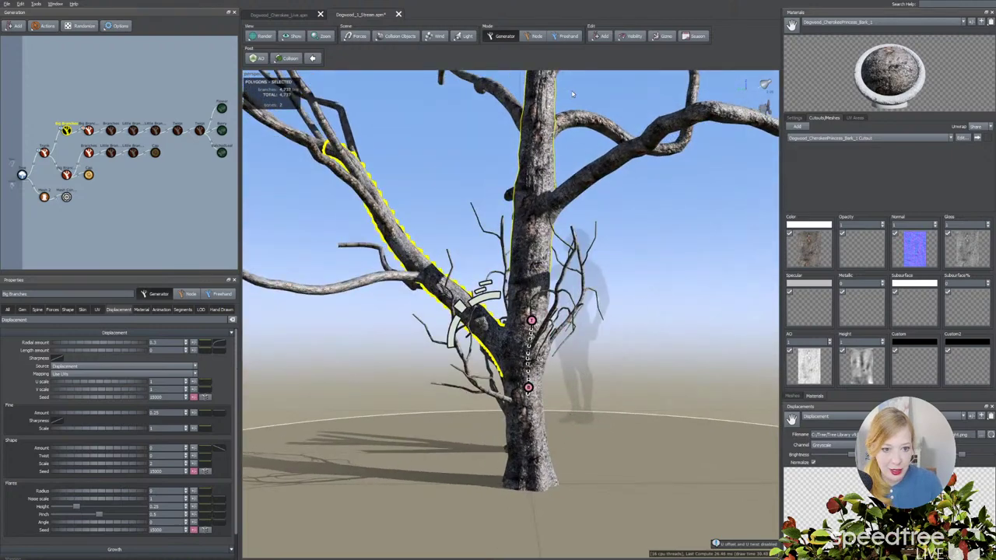
Add a Peeling Bark decoration to the big branches and look closely at the generated patches on the forked branch.
scroll(562, 155, up, 5)
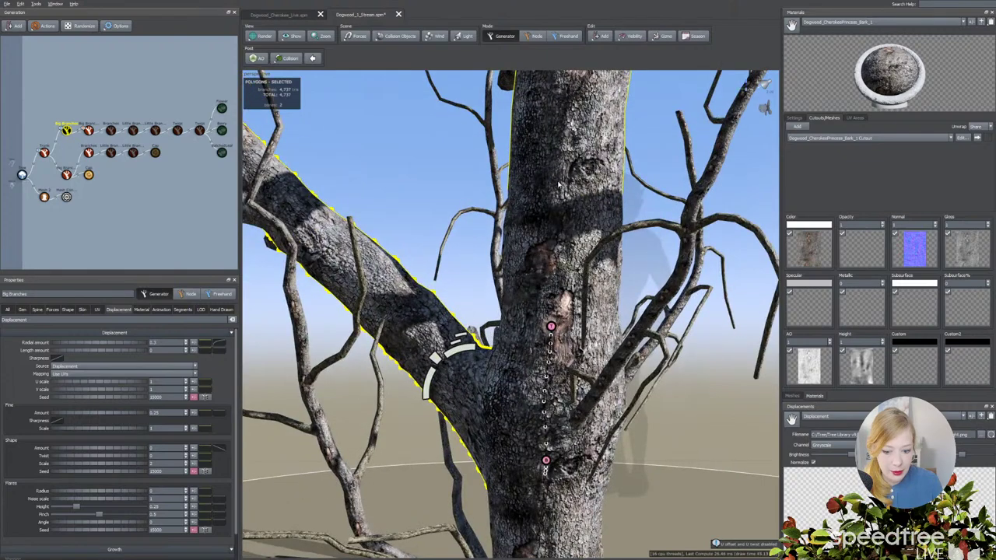
middle_drag(559, 185, 555, 202)
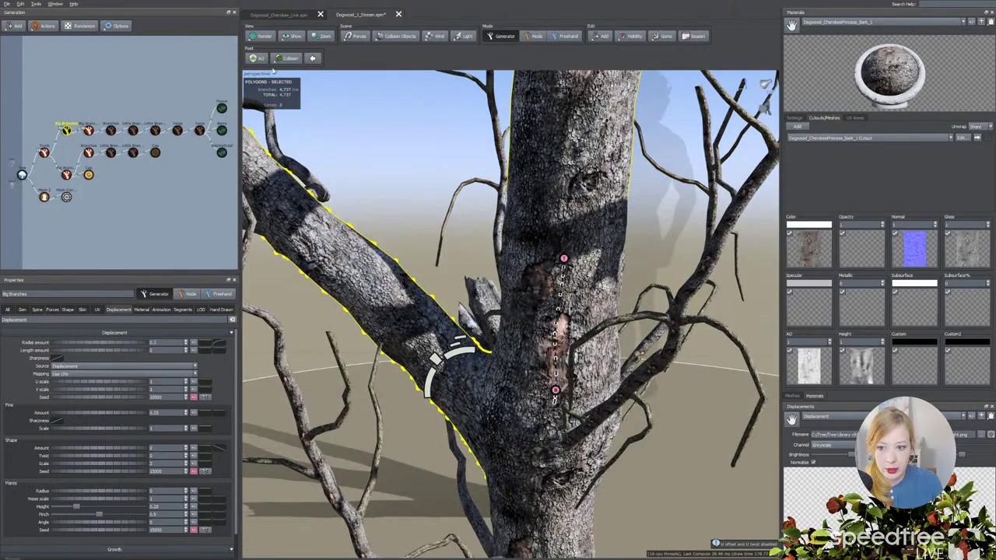
click(602, 36)
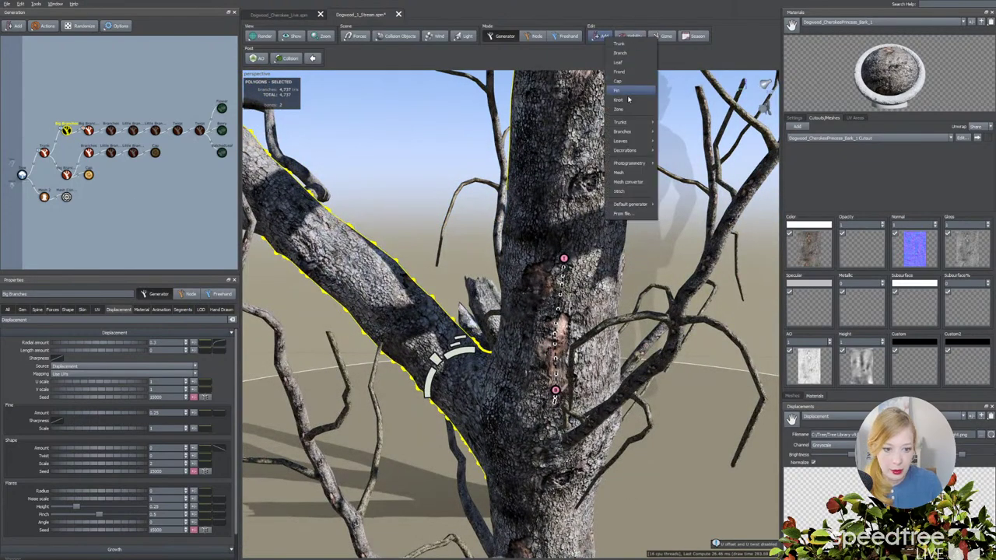
mouse_move(635, 152)
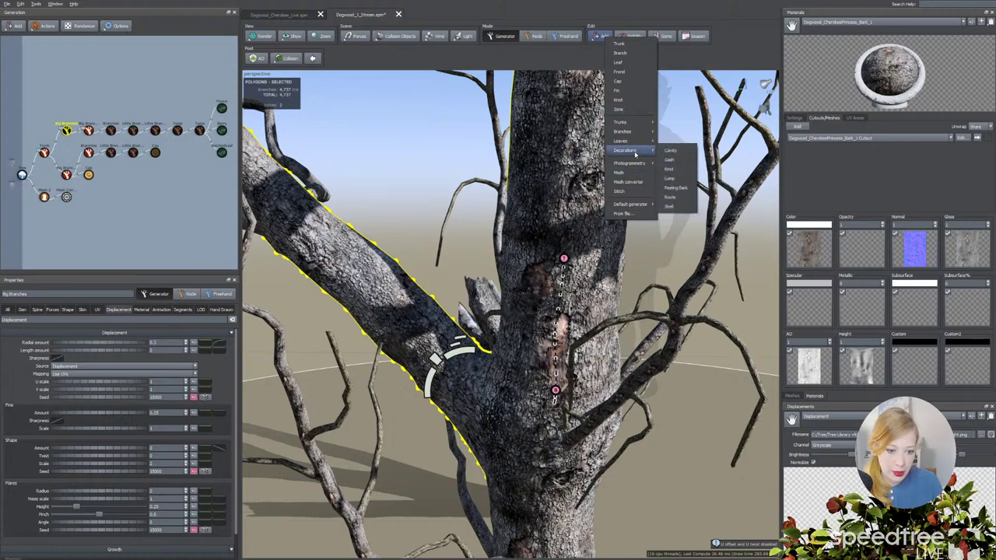
click(673, 189)
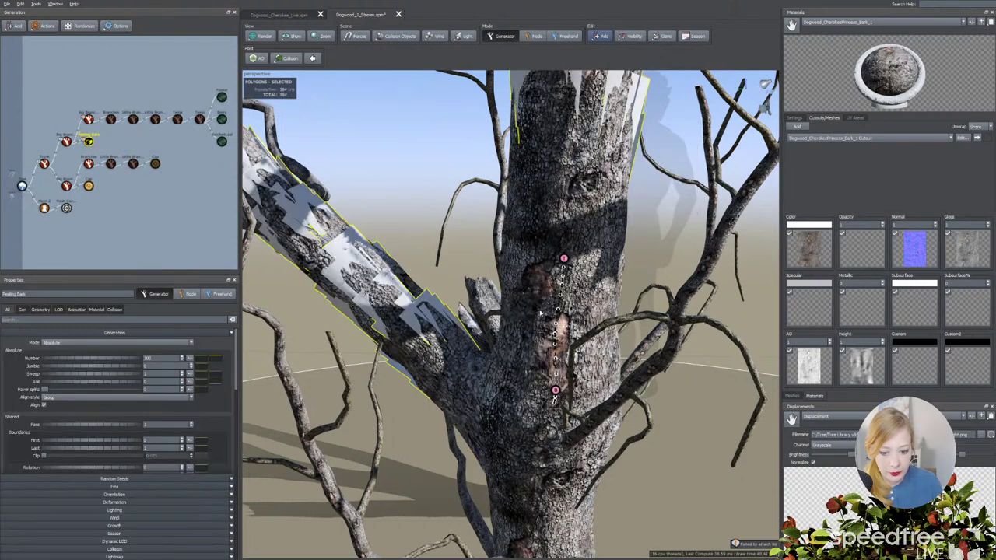
drag(482, 257, 552, 323)
scroll(551, 324, up, 3)
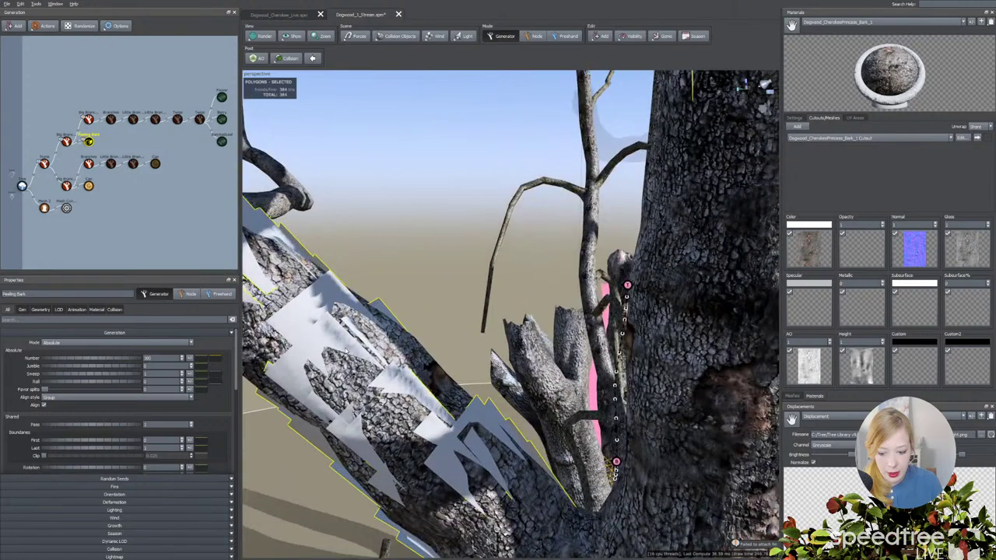
click(349, 351)
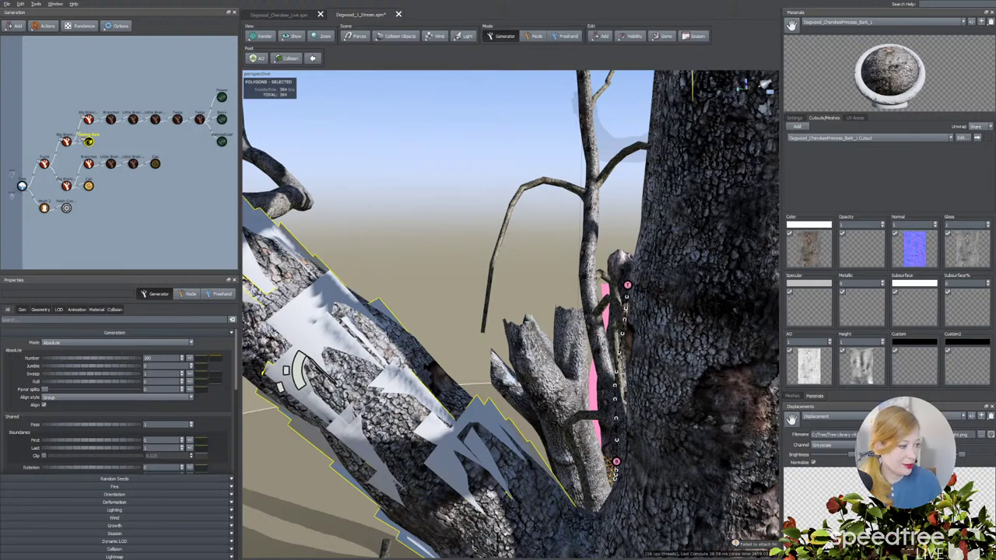
Create the Chunk_3 material for the peeling bark by loading its set of texture maps, including colour, opacity and normal.
click(962, 137)
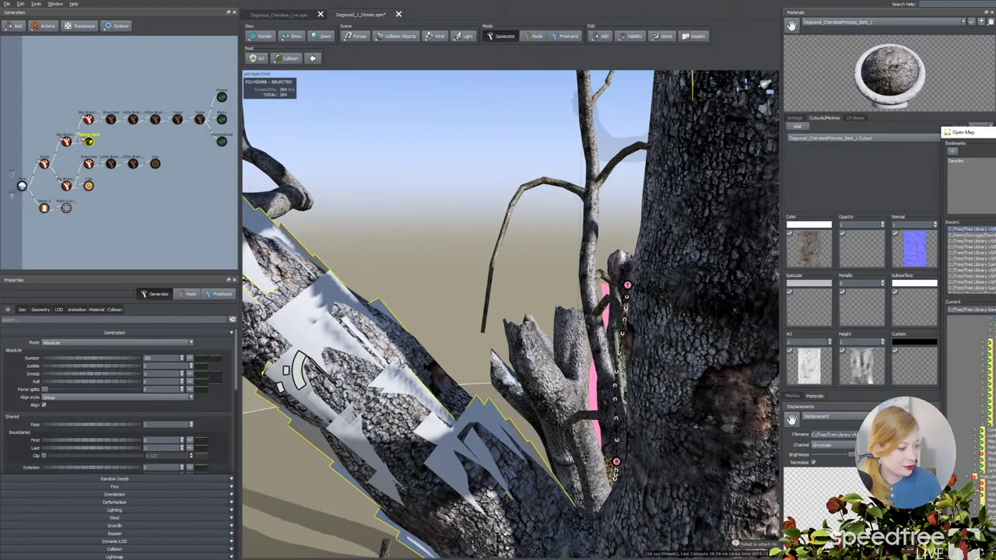
key(Escape)
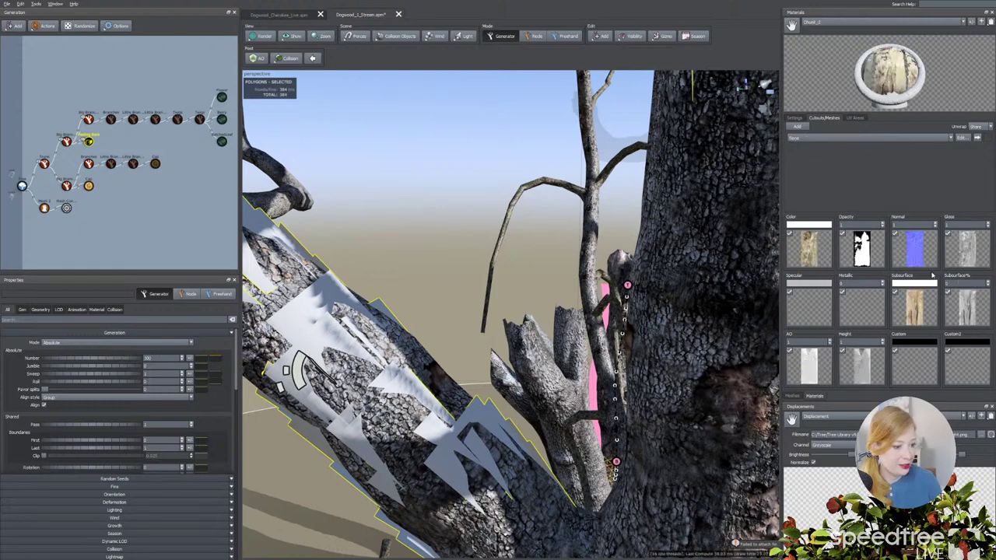
drag(965, 75, 926, 93)
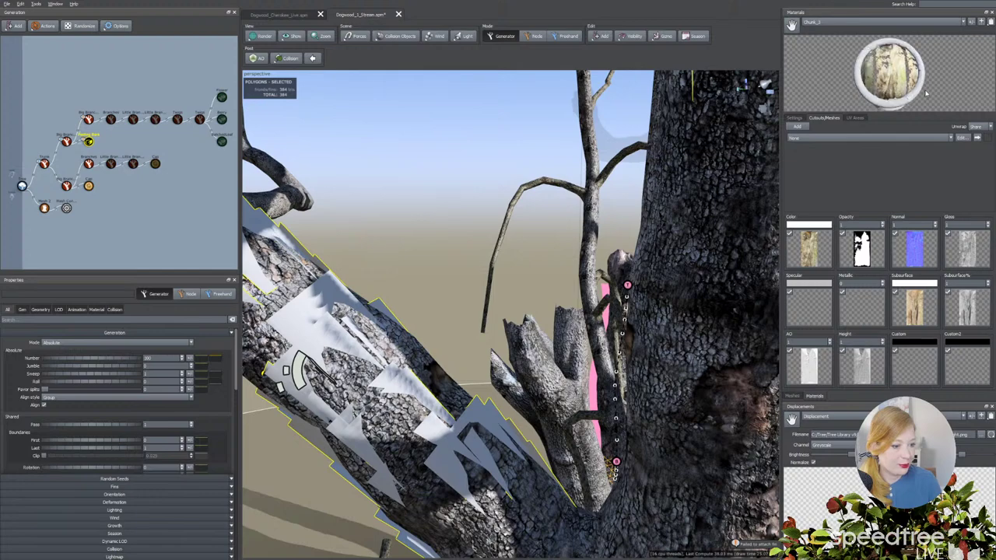
Start a cutout mesh for the Chunk_3 material, adding a row of points across the middle and one at the bottom centre.
click(962, 138)
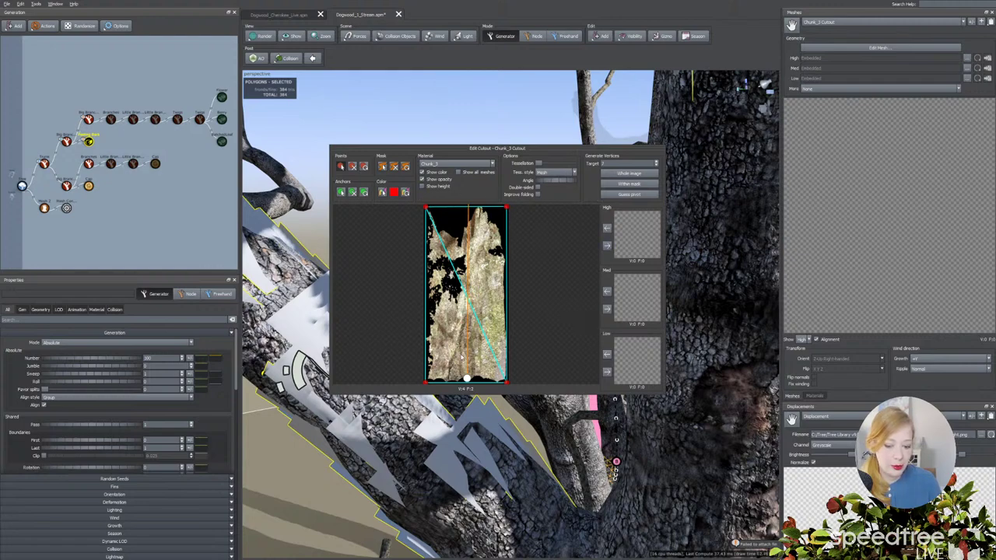
click(425, 309)
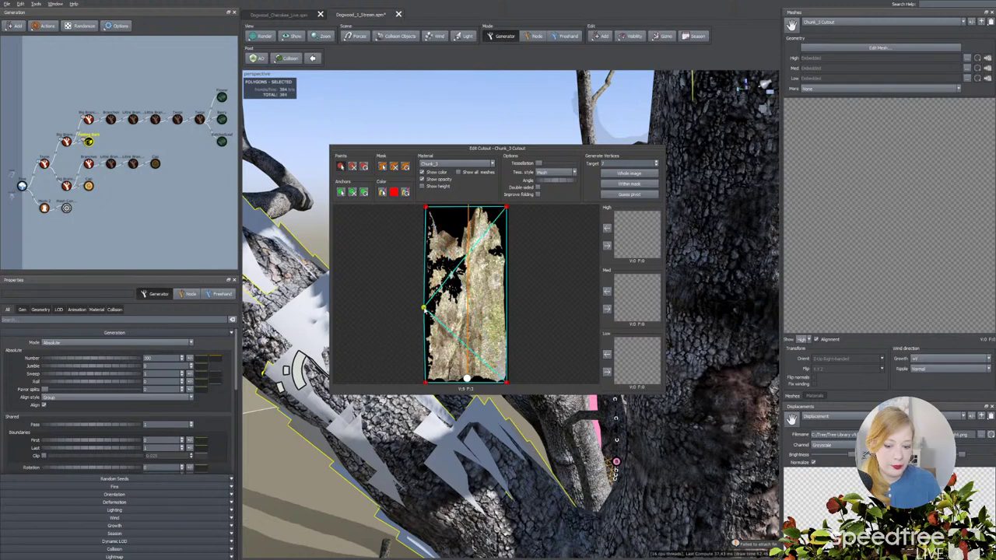
click(507, 309)
click(469, 308)
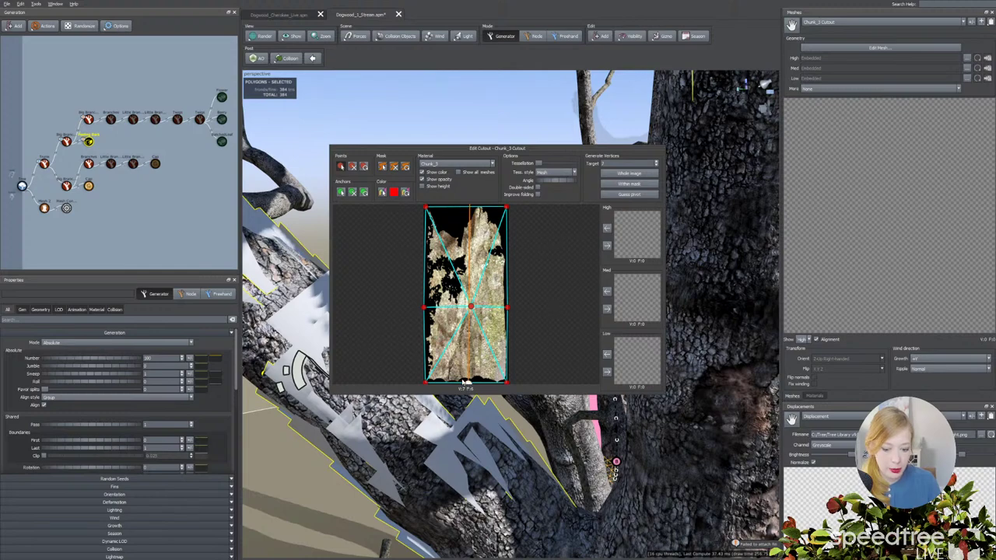
click(469, 379)
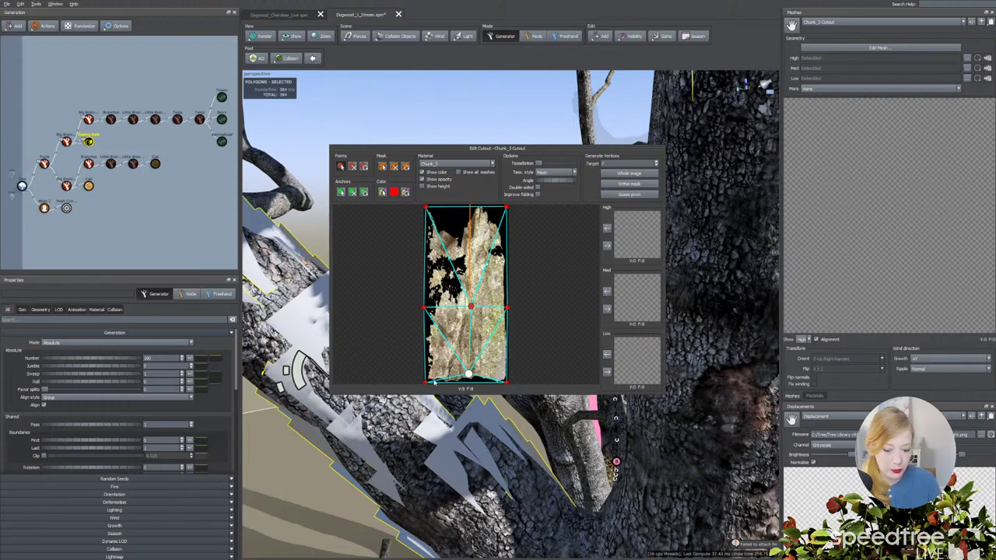
drag(506, 383, 505, 381)
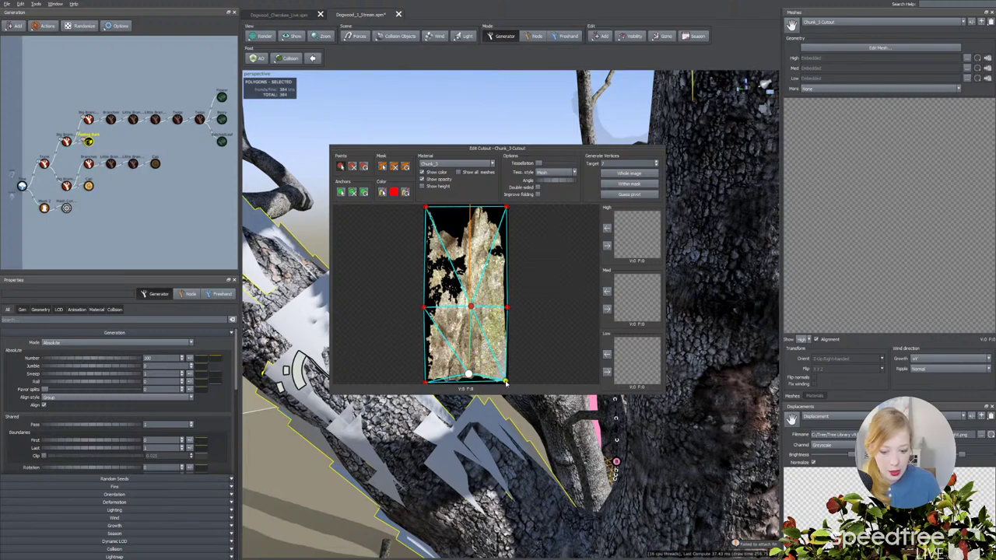
click(469, 381)
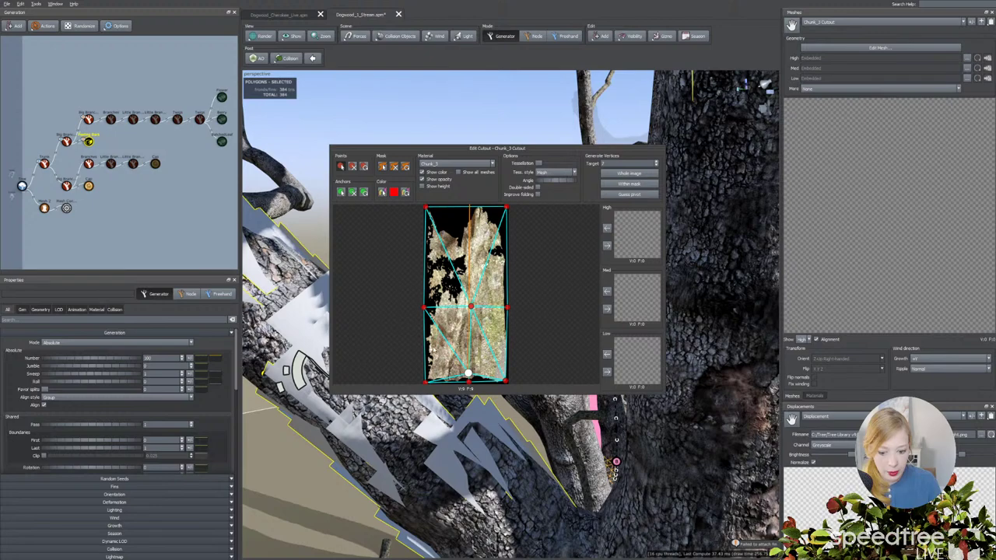
Subdivide the Chunk_3 cutout with further rows of edge and centre points below and above the middle, up to the top edge.
click(426, 344)
click(469, 344)
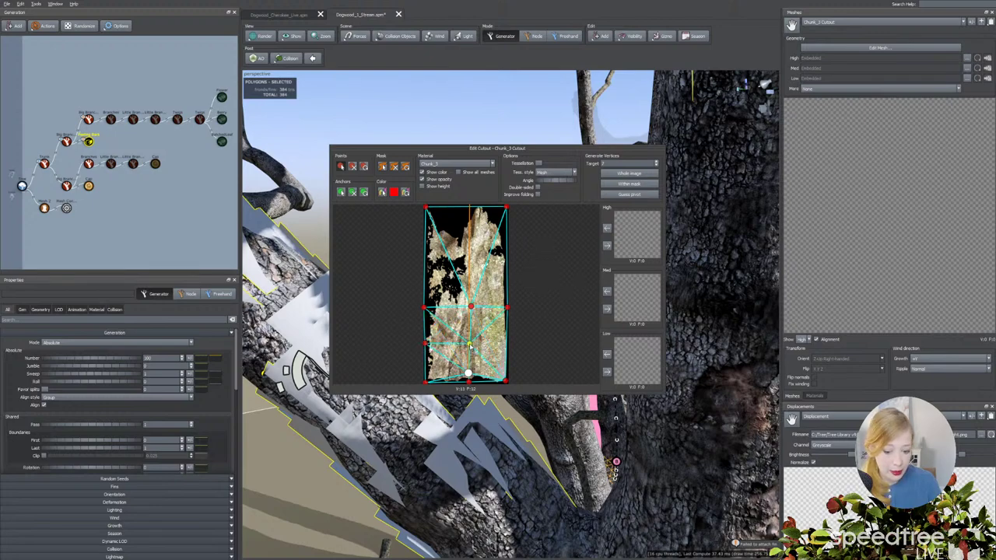
click(427, 271)
click(469, 271)
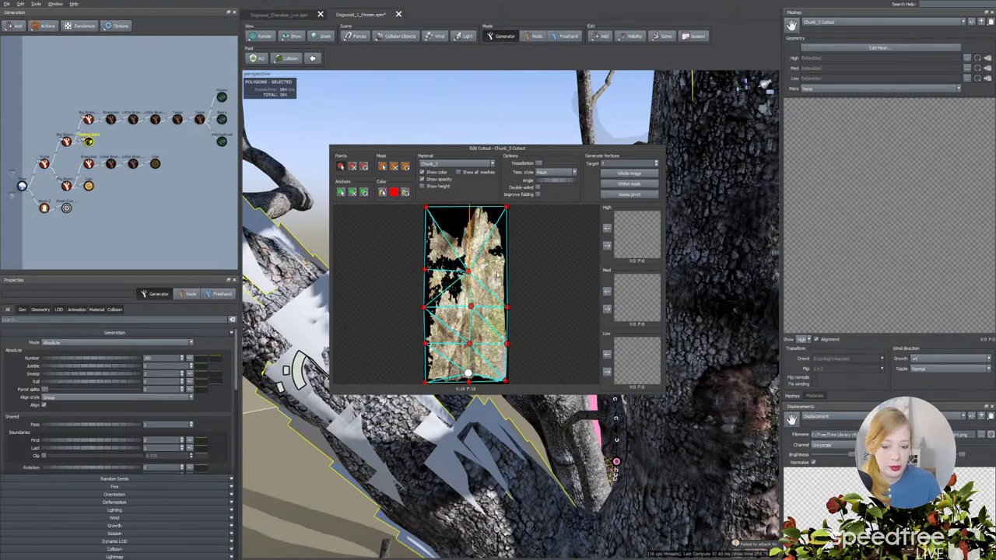
click(507, 272)
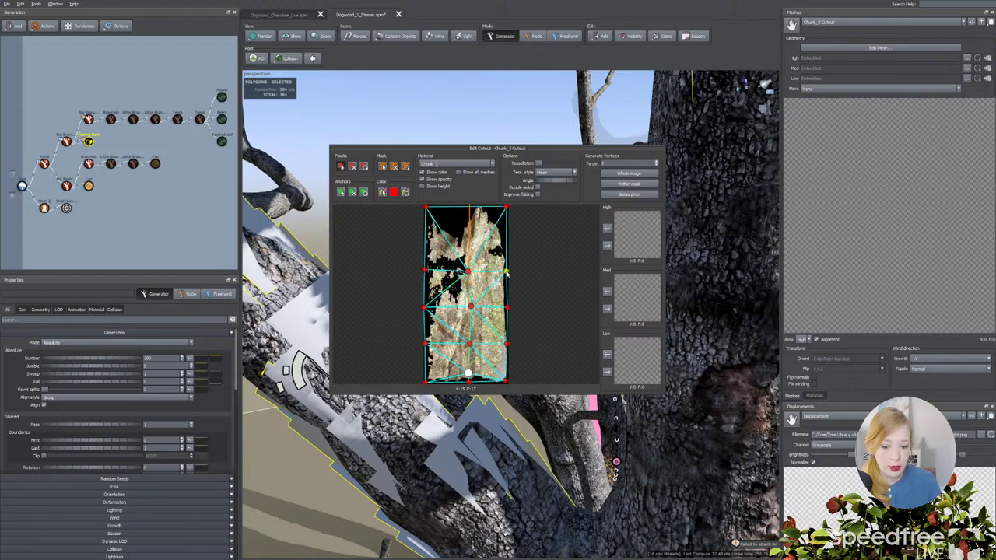
click(426, 236)
click(469, 239)
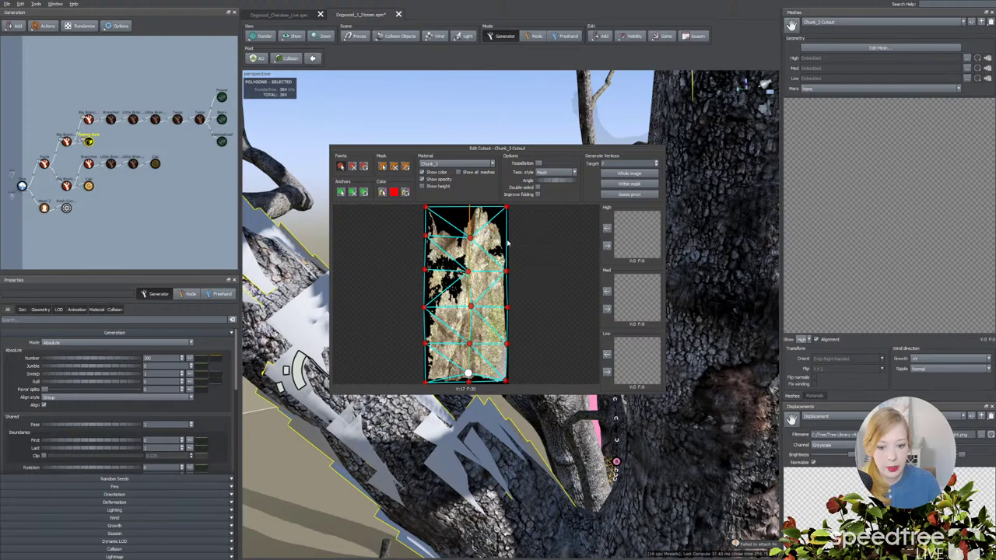
click(507, 237)
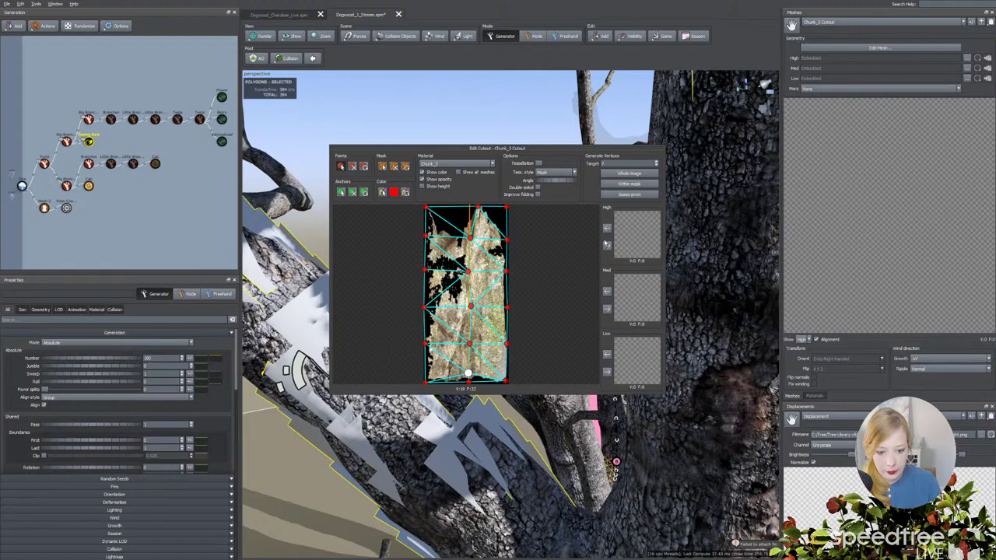
Store the cutout mesh as the High, Med and Low versions and close the cutout editor.
click(607, 245)
click(607, 309)
click(607, 371)
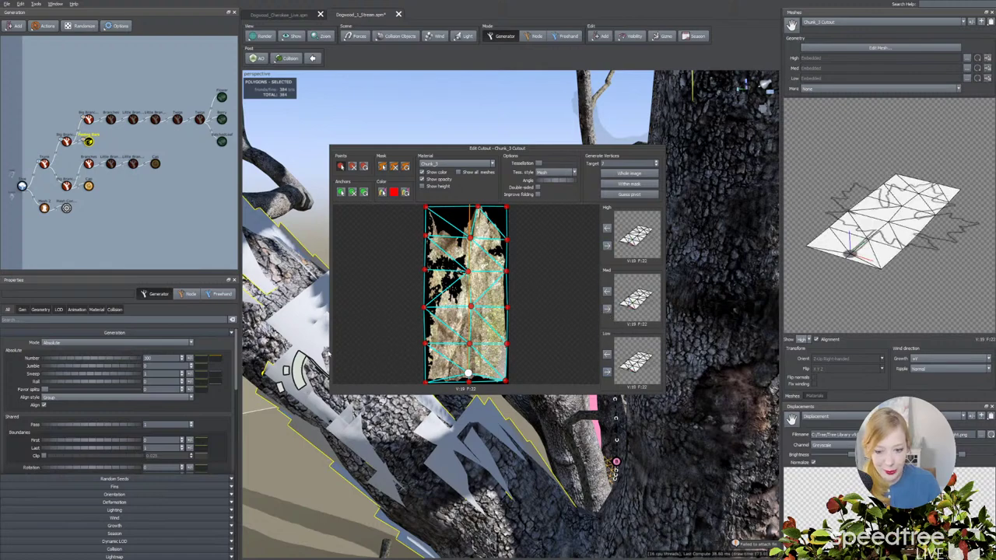
click(291, 299)
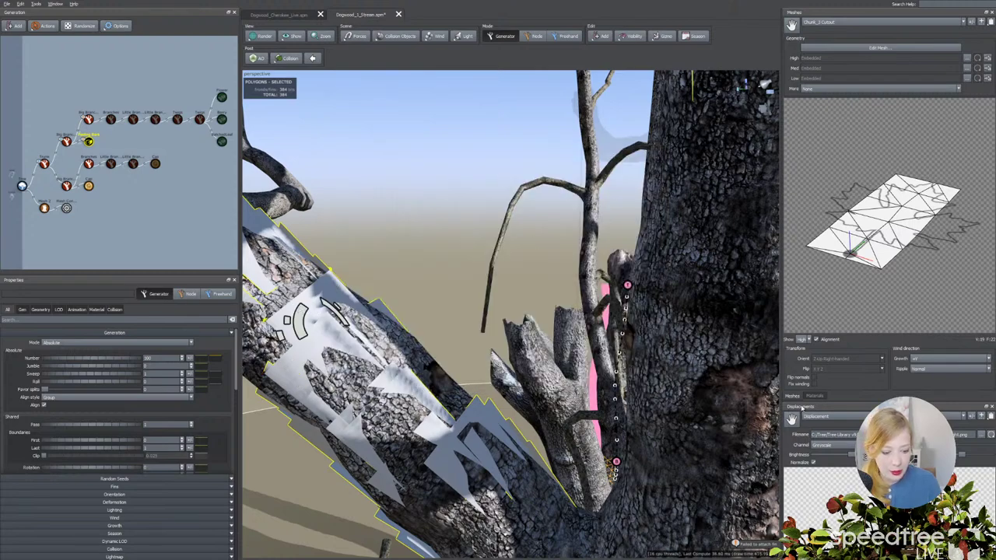
Apply the Chunk_3 material to the peeling bark on the big branches and check the patches close up and across the tree.
click(814, 395)
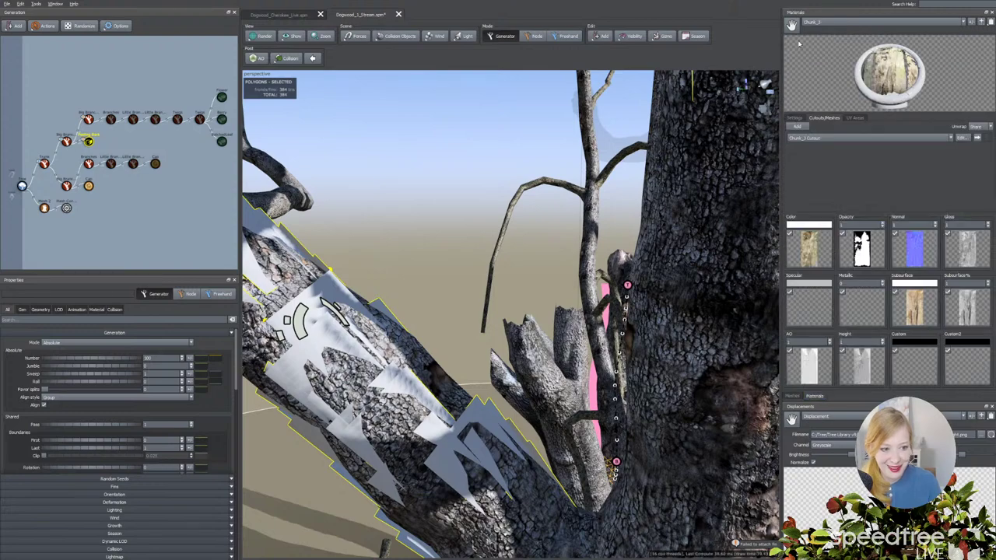
drag(791, 25, 324, 293)
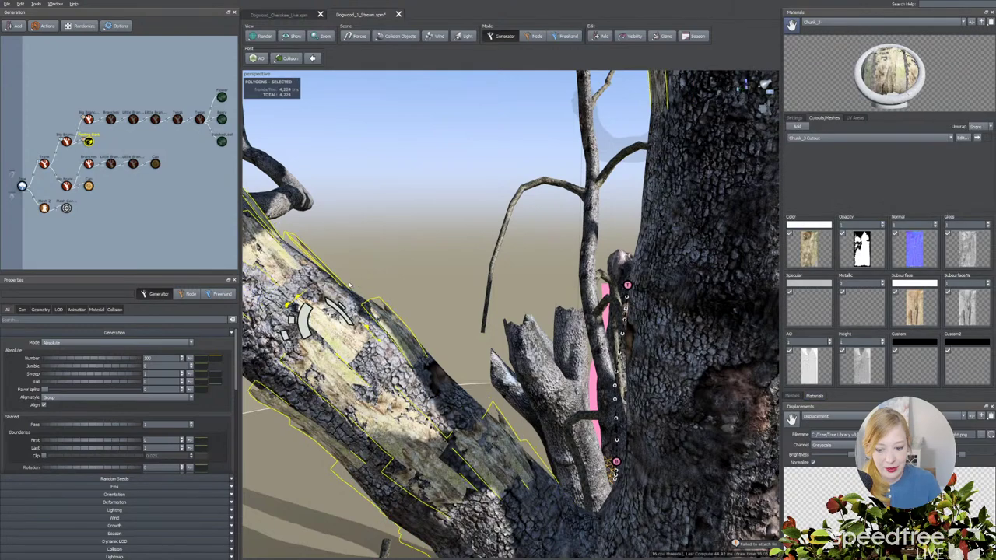
right_drag(396, 302, 460, 354)
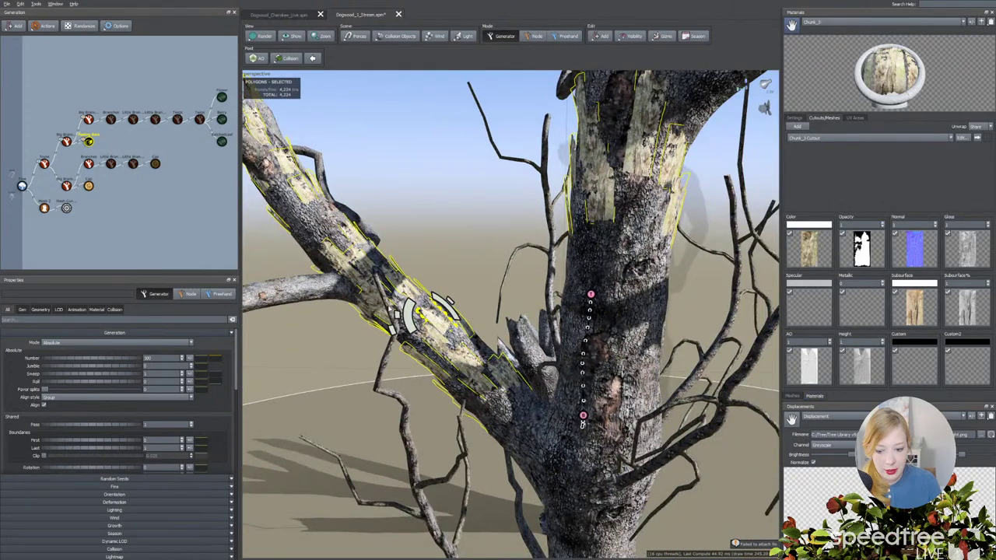
click(402, 286)
right_drag(402, 286, 457, 384)
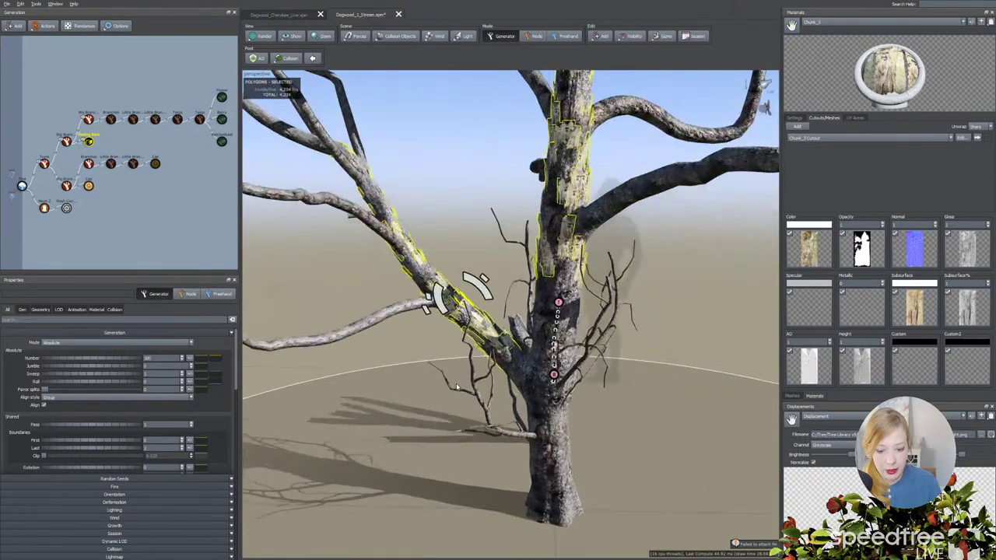
scroll(457, 385, down, 4)
drag(456, 385, 520, 275)
click(419, 402)
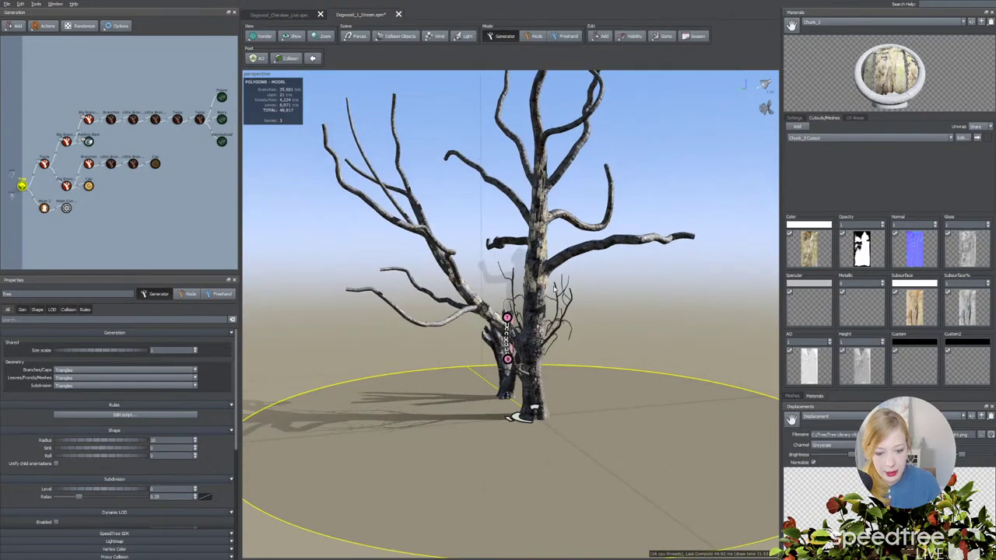
Set the number of peeling bark patches on the big branches to 30.
click(480, 310)
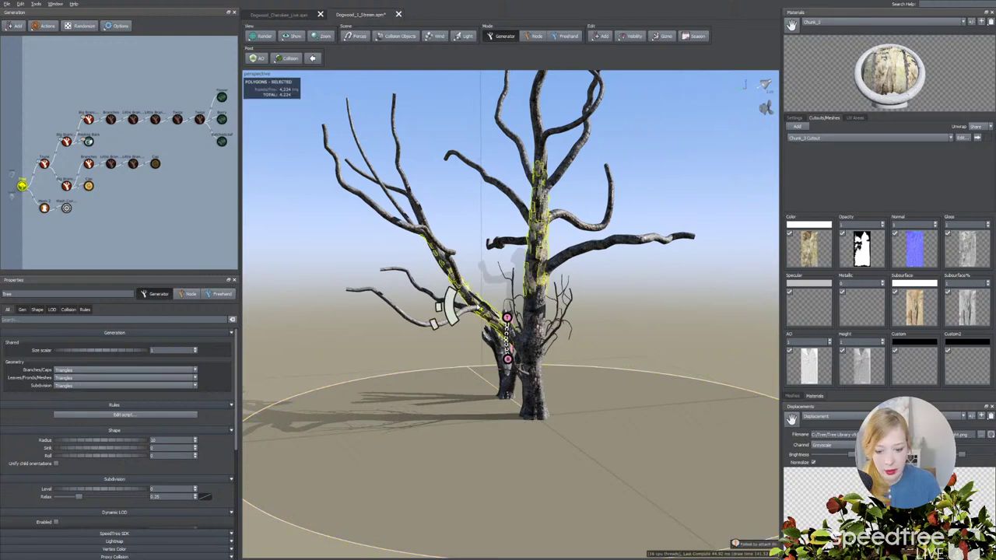
drag(154, 358, 130, 362)
text(20)
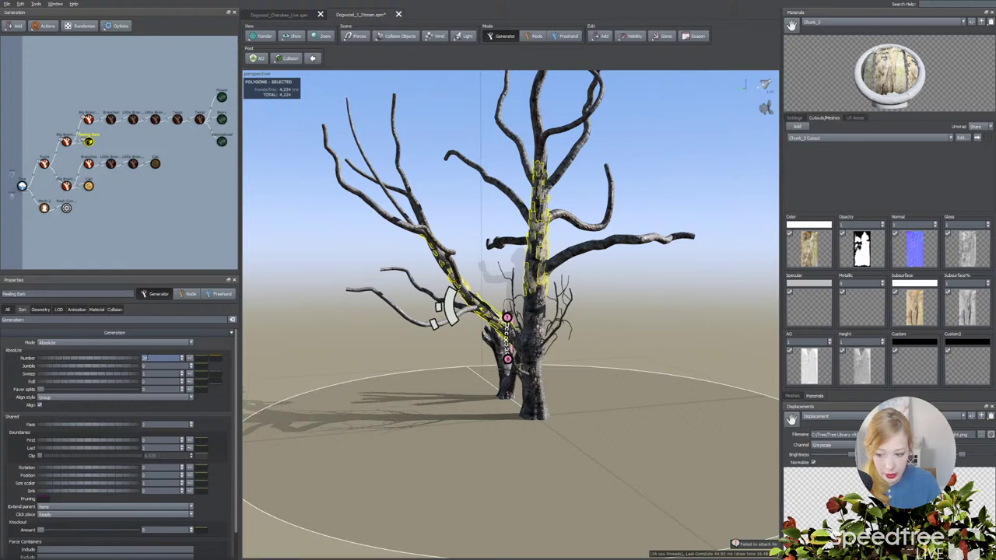
key(Return)
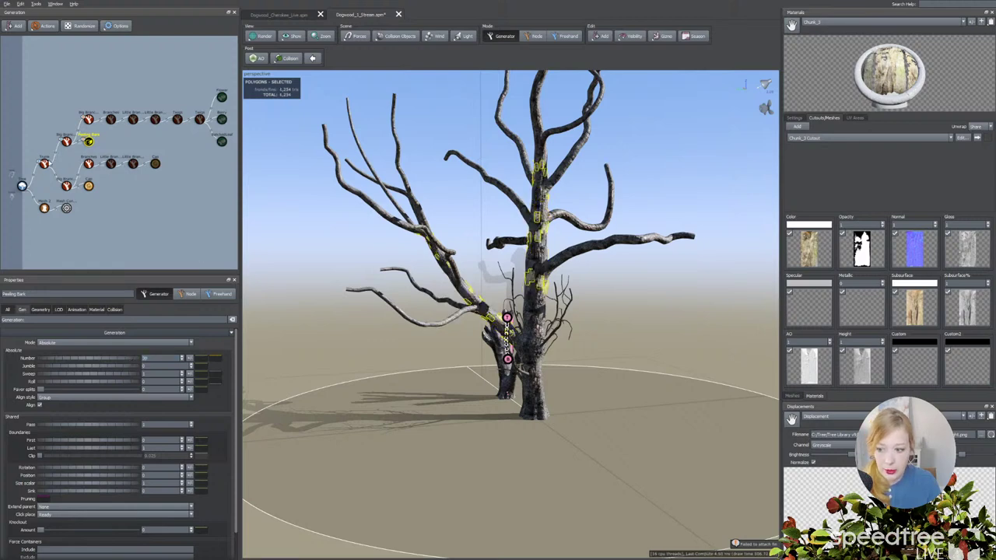
Move the Peeling Bark generator from the big branches to the trunk and select its patches there for a close look.
click(44, 163)
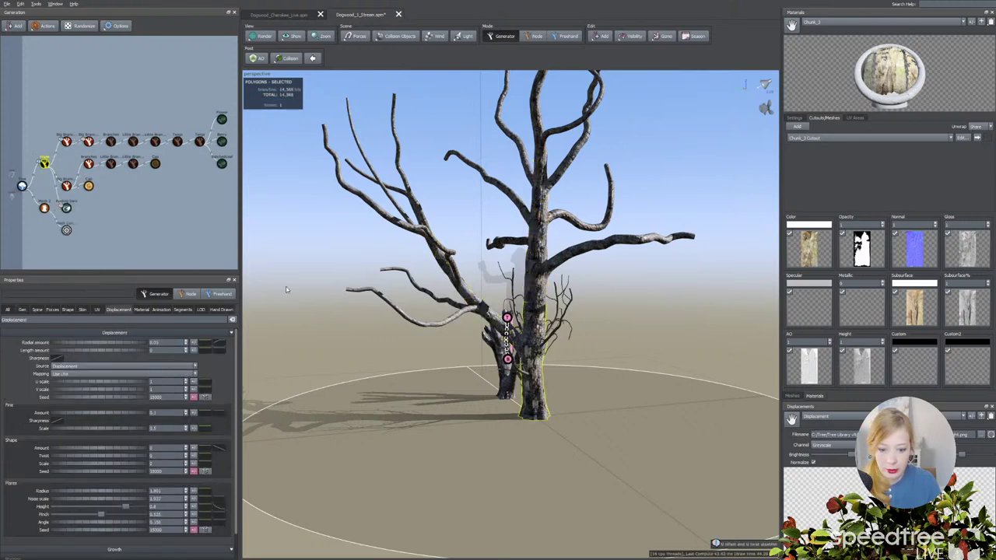
scroll(402, 333, up, 5)
middle_drag(545, 412, 521, 308)
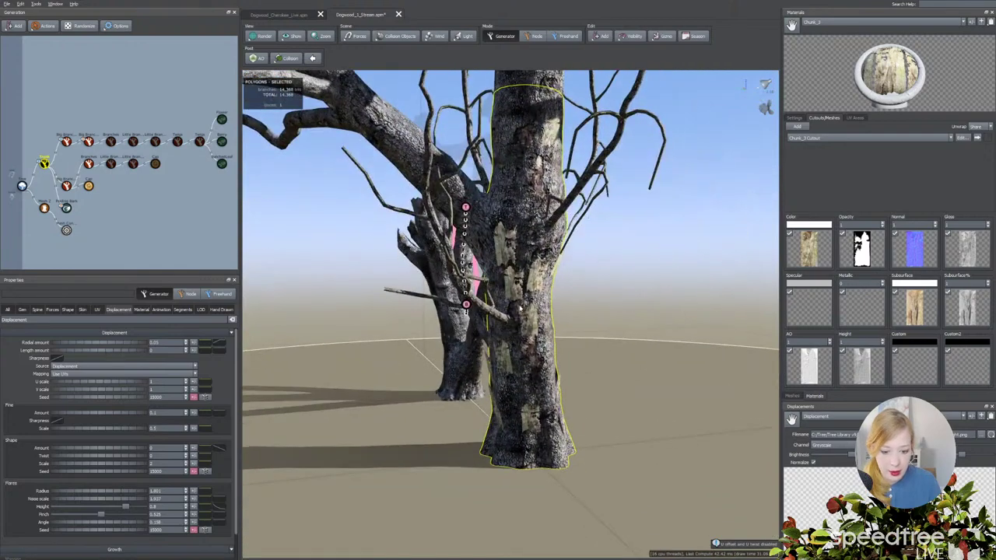
click(519, 309)
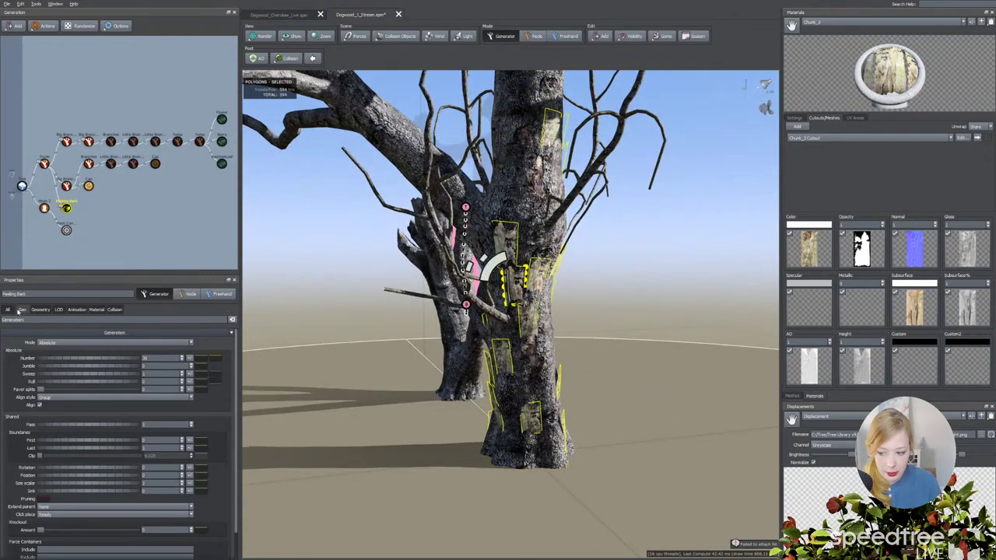
scroll(338, 491, up, 3)
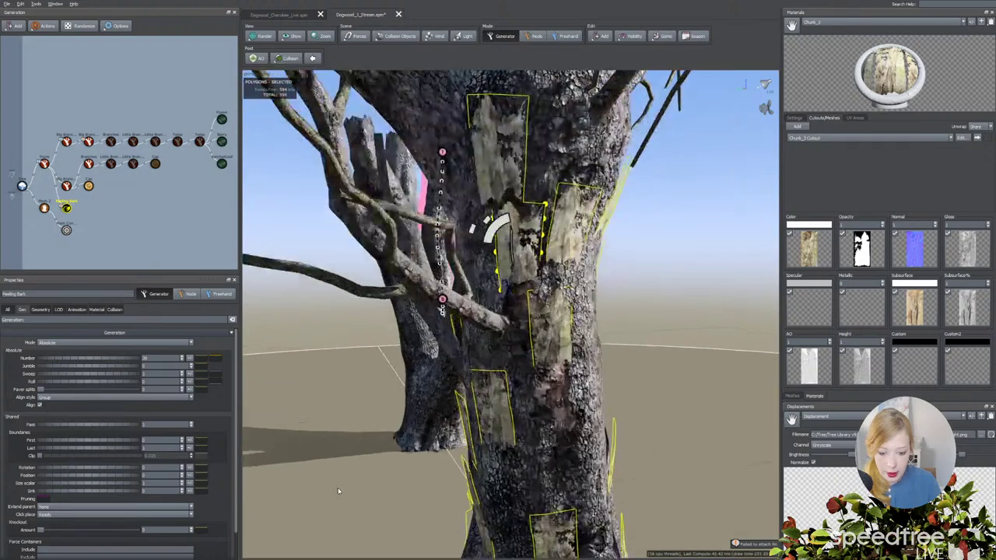
Set the trunk peeling bark's start angle to 0.143, fold to 0.74 and curl to 0.2.
drag(427, 436, 370, 439)
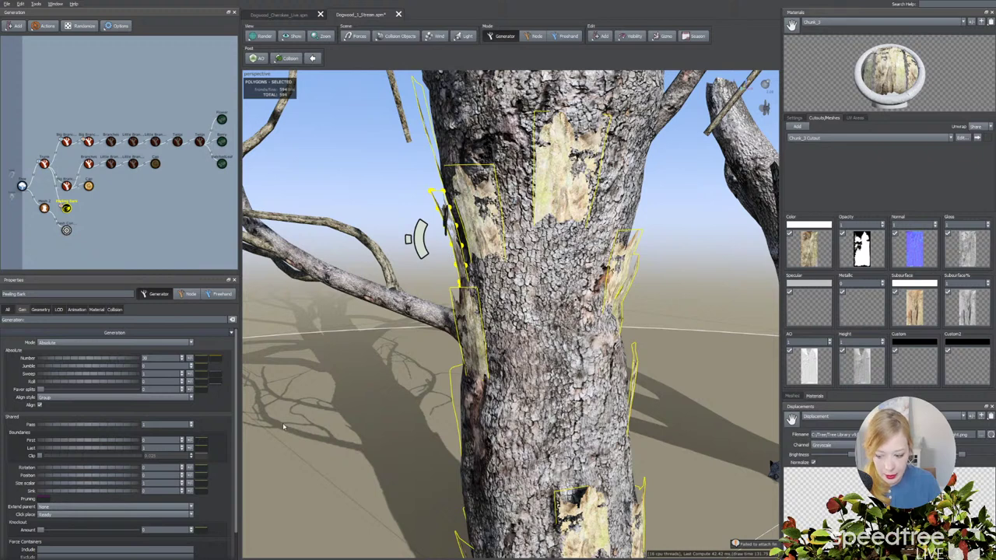
click(41, 309)
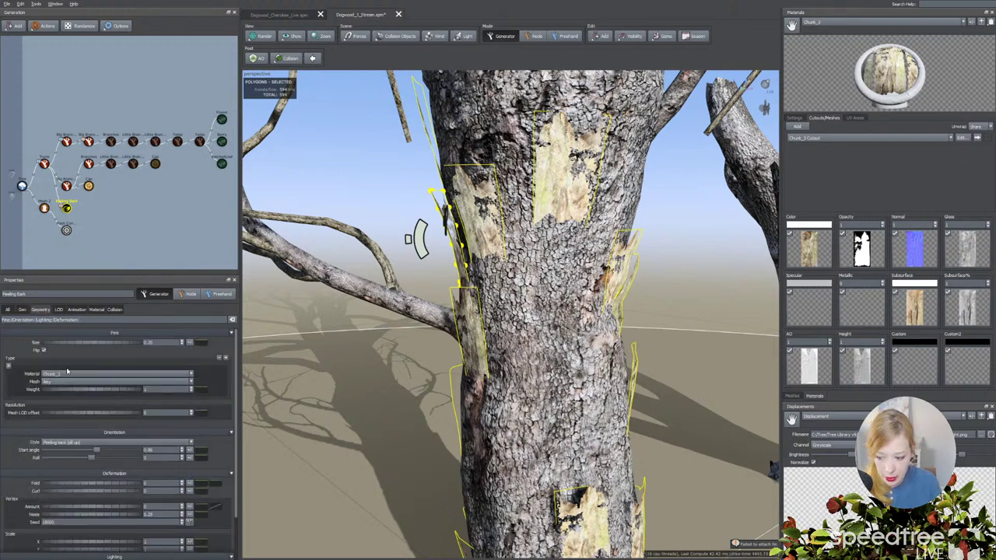
drag(97, 452, 104, 452)
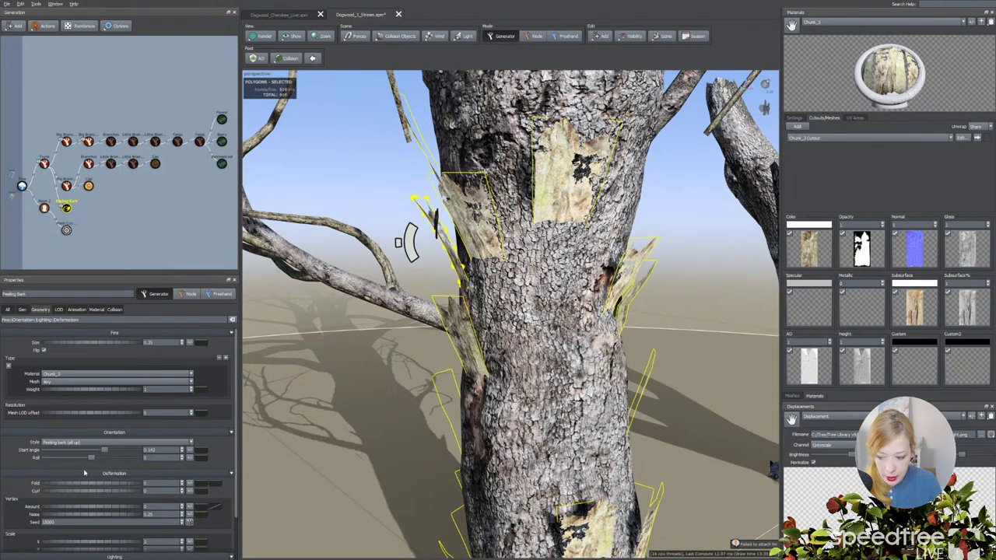
drag(77, 483, 109, 486)
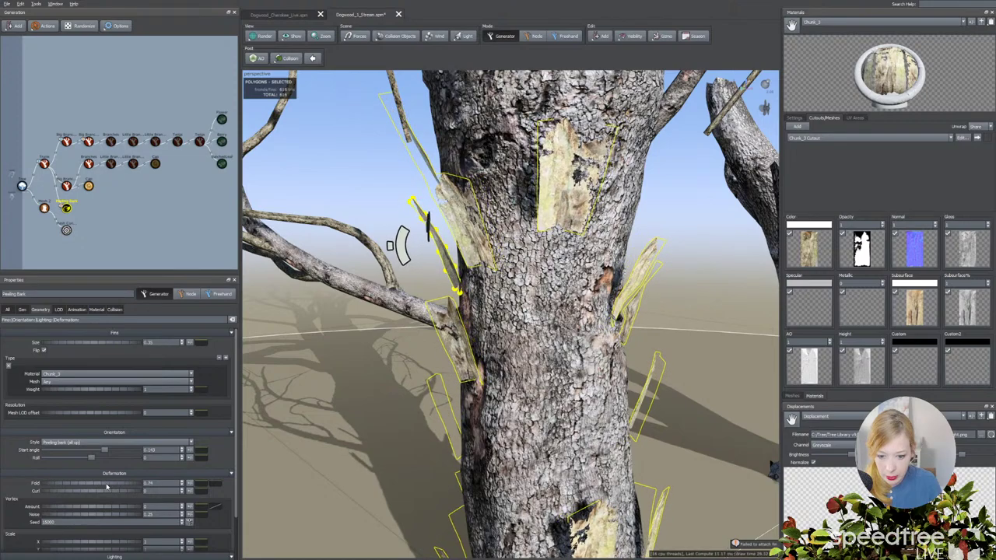
drag(354, 424, 305, 436)
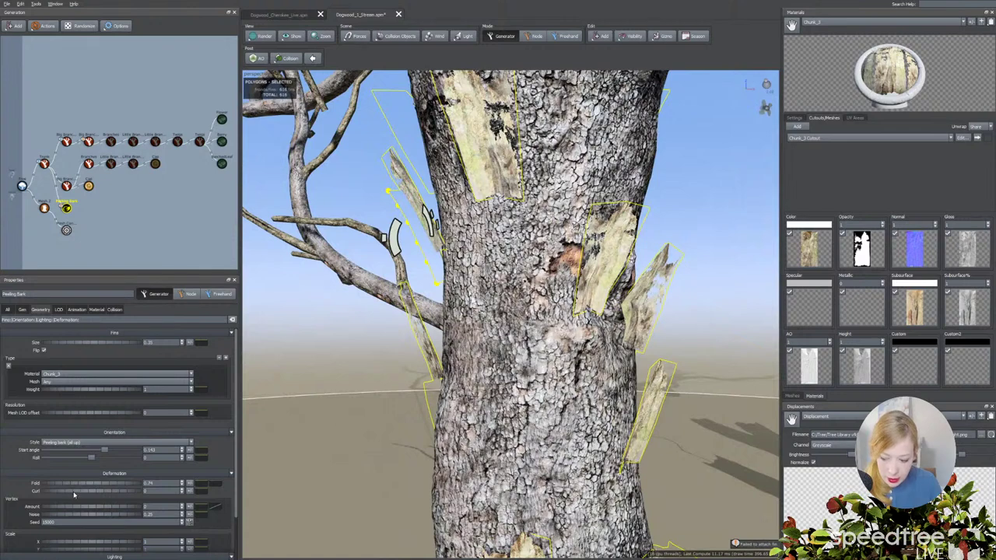
drag(74, 495, 83, 494)
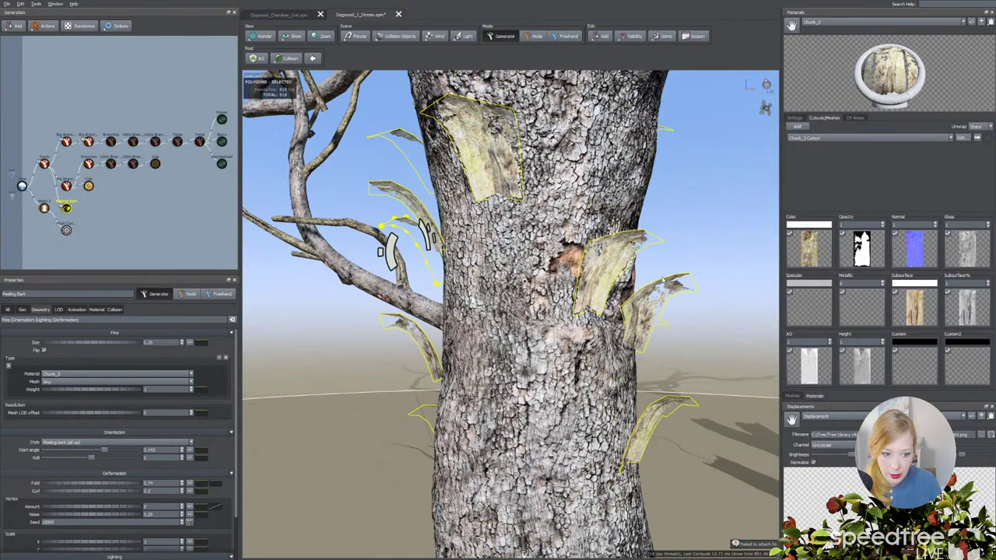
Make the Chunk_3 material two-sided and check the backs of the curled bark patches.
click(795, 118)
click(813, 132)
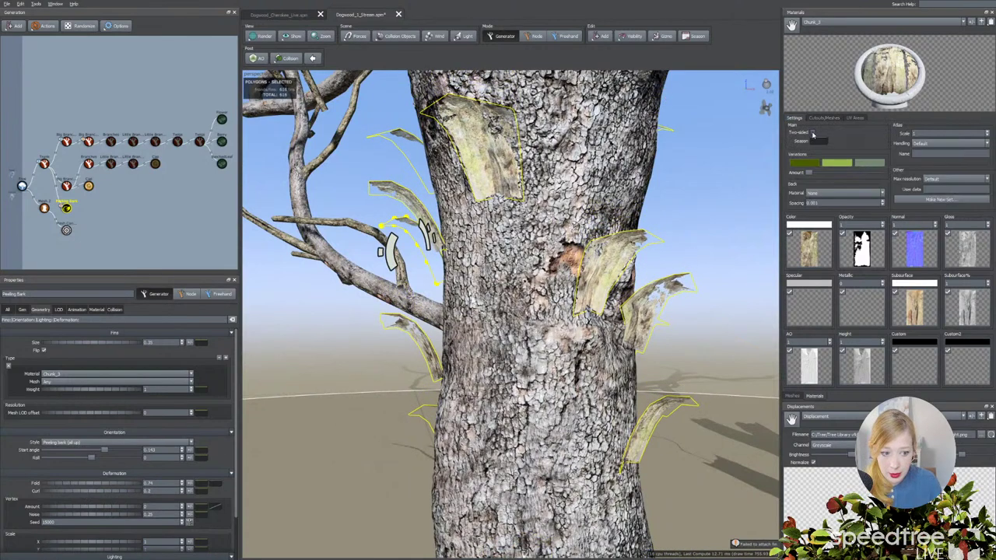
drag(545, 296, 511, 298)
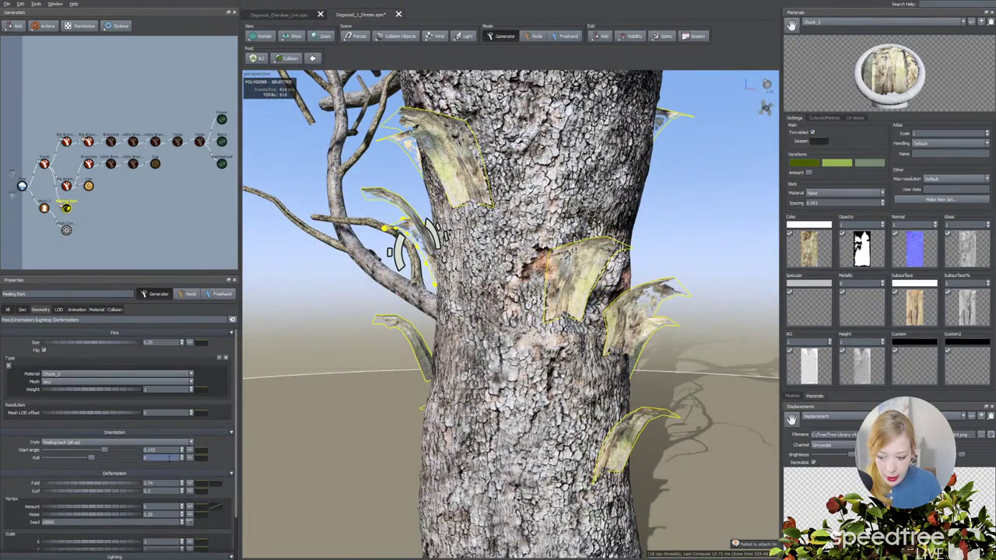
Add a small uniform random variance to the start angle of the trunk's peeling bark patches.
click(189, 450)
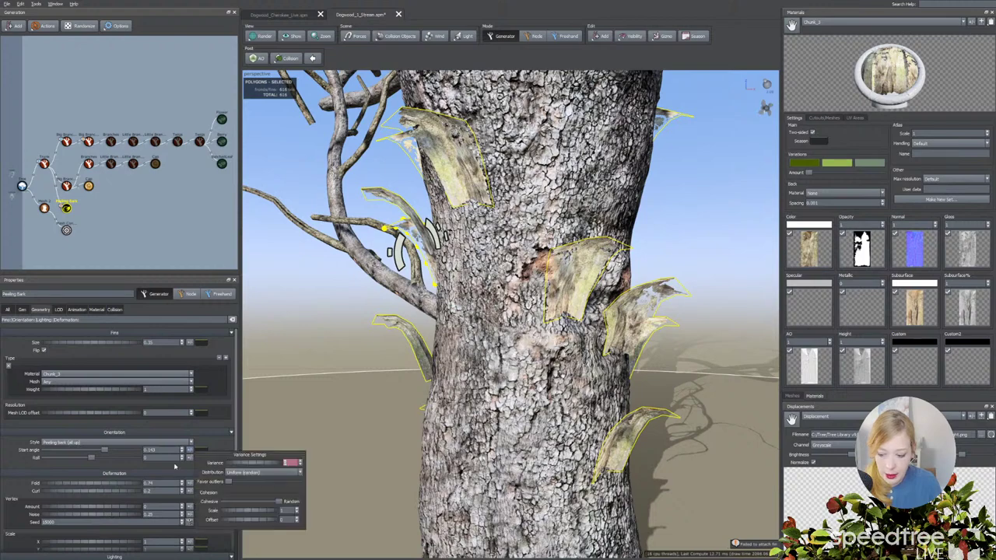
drag(241, 463, 273, 464)
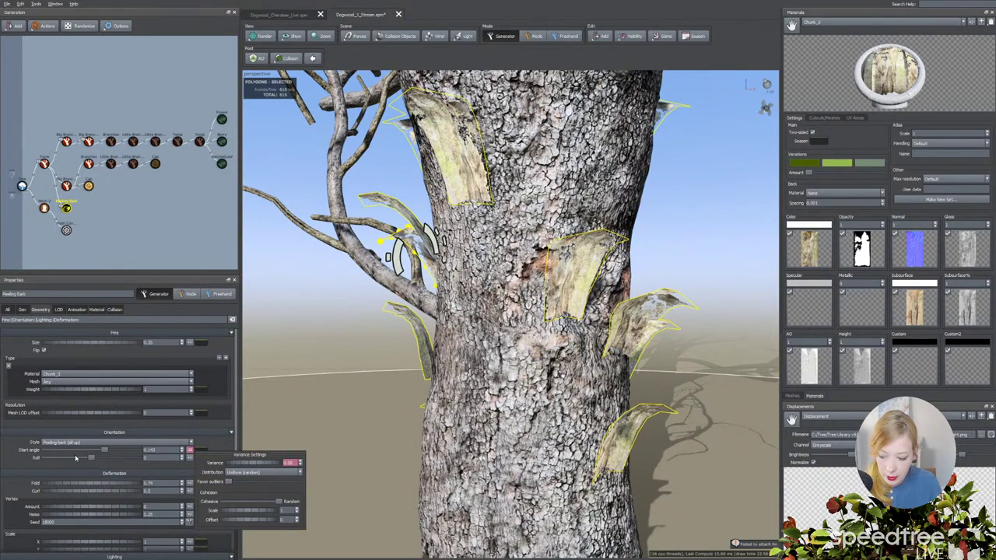
scroll(75, 459, down, 1)
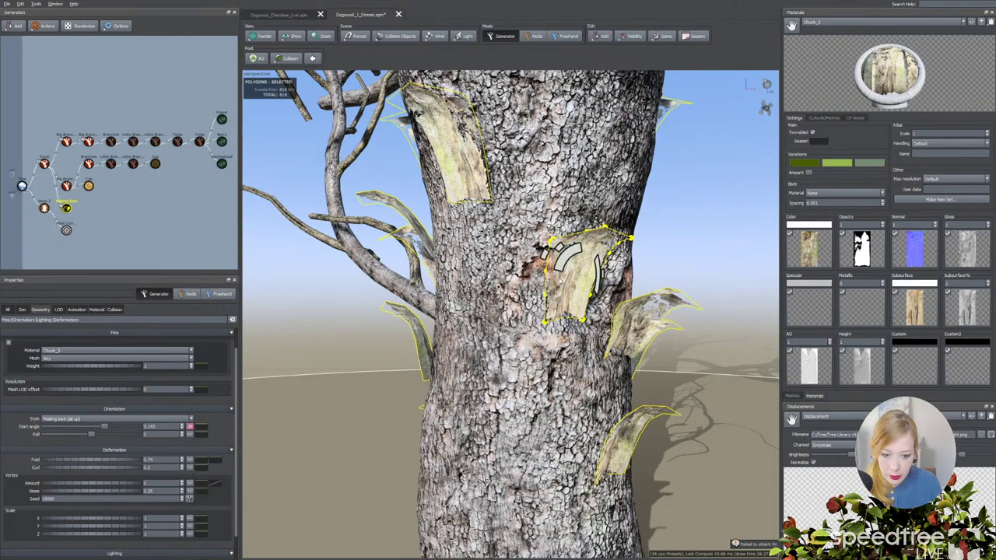
Darken the Chunk_3 color map by lowering its Maximum level and check the patches on the trunk.
click(582, 277)
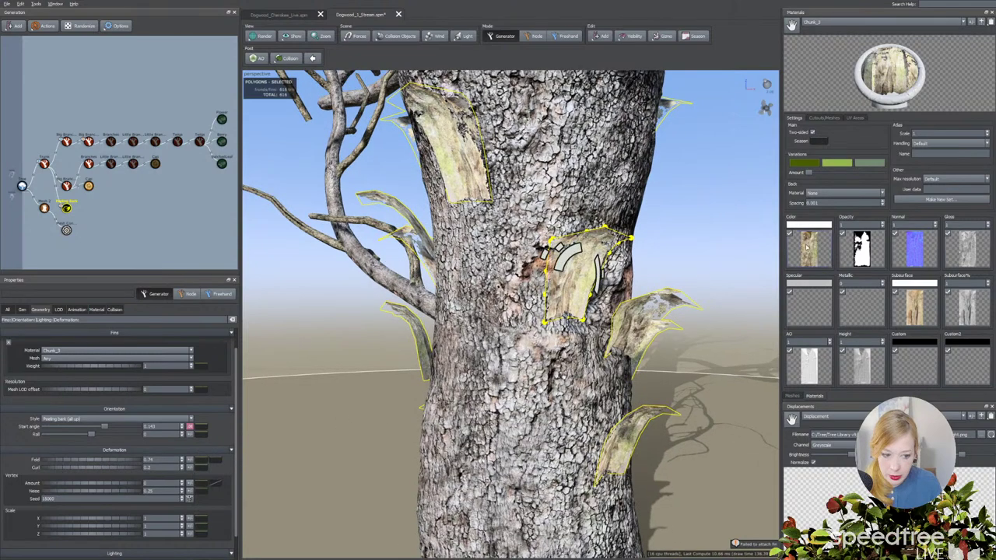
click(807, 247)
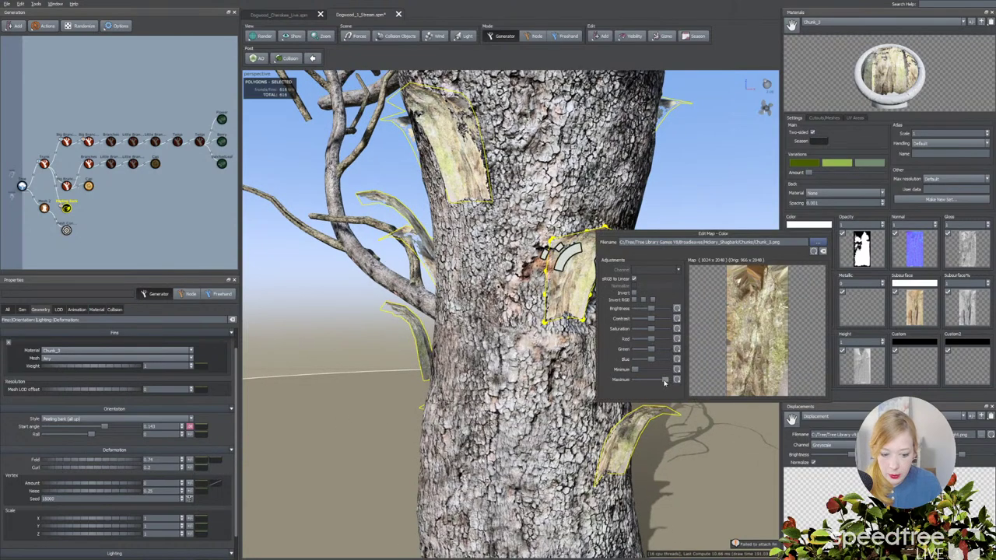
drag(667, 380, 656, 381)
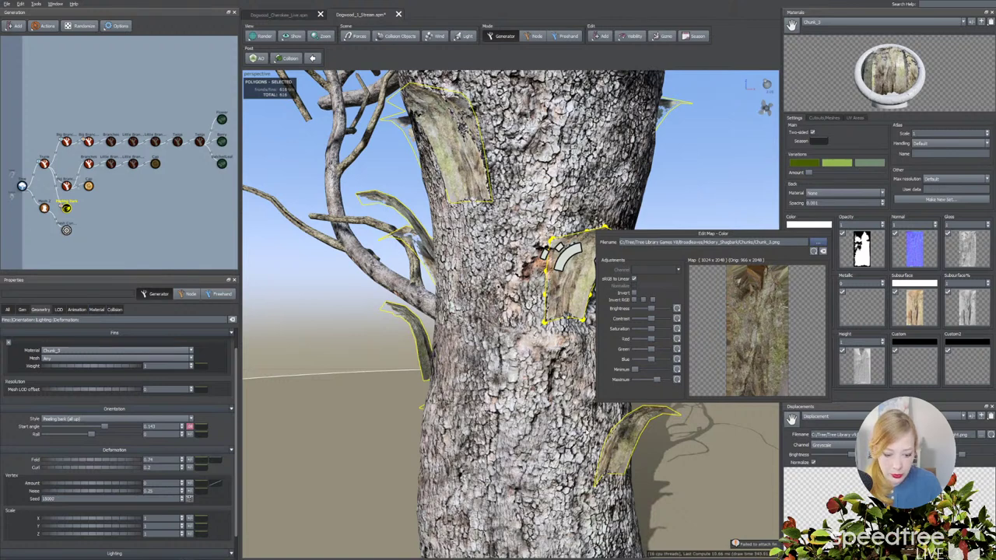
click(381, 357)
middle_drag(381, 357, 366, 370)
drag(375, 356, 416, 200)
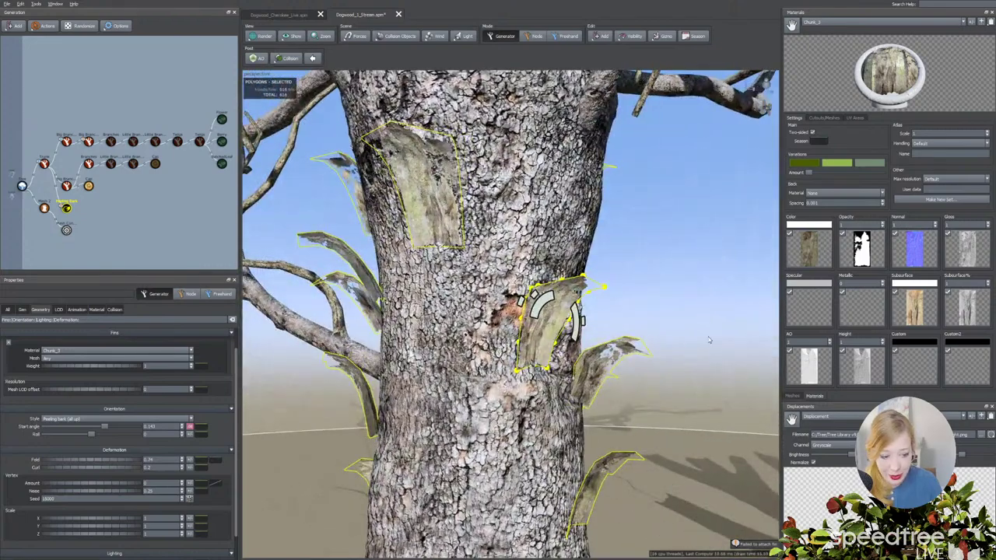
Reduce the Chunk_3 color map's saturation, lower its Maximum slightly and raise Blue to match the trunk bark.
click(822, 263)
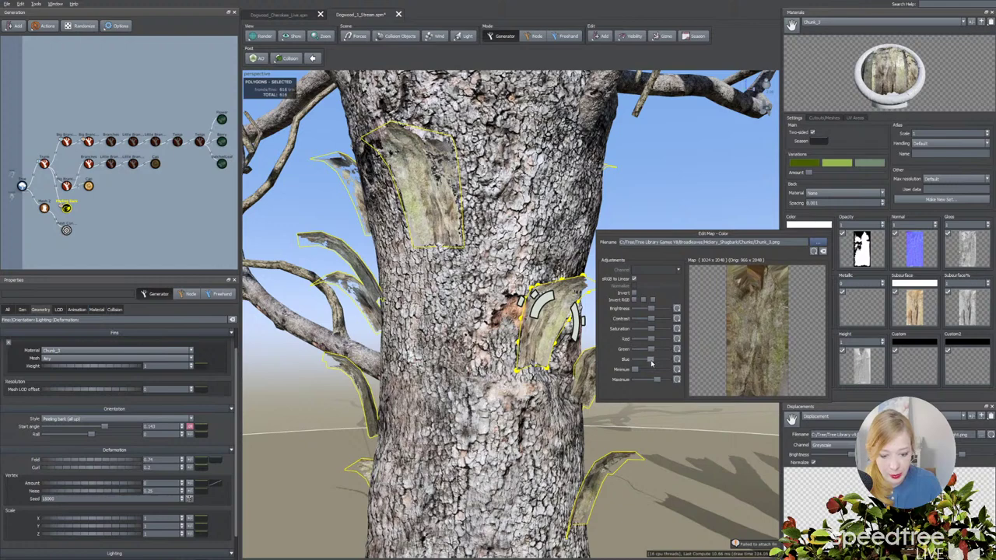
drag(652, 350, 650, 343)
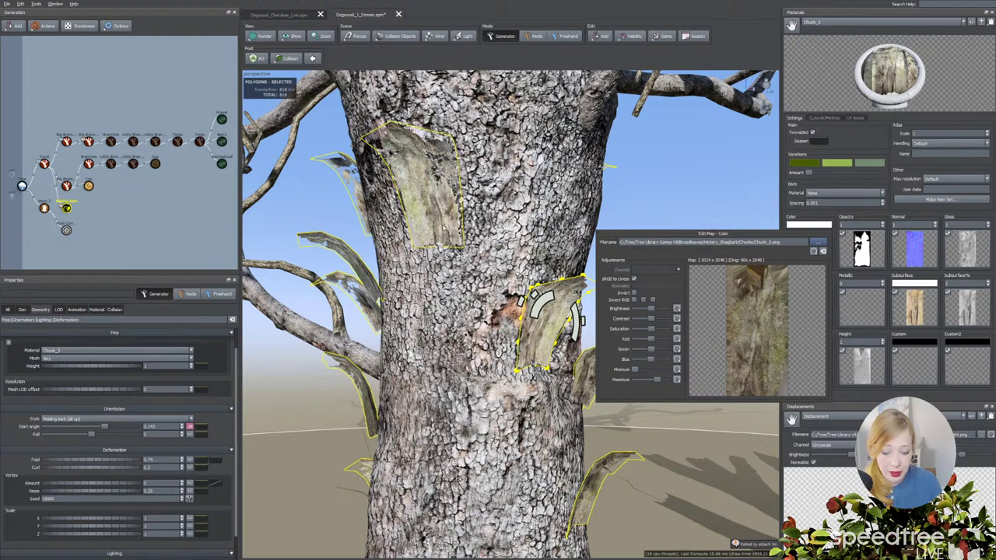
drag(651, 329, 643, 330)
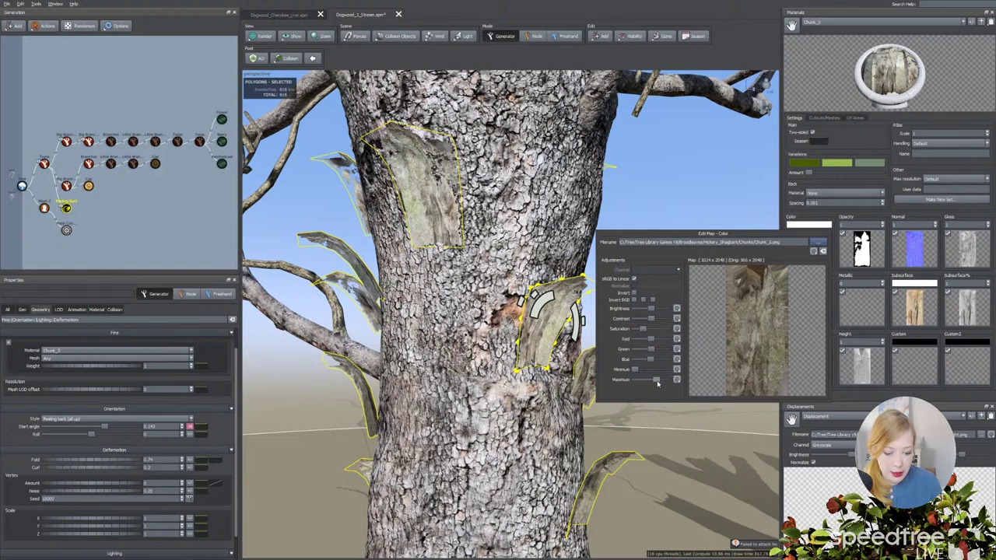
drag(657, 379, 656, 380)
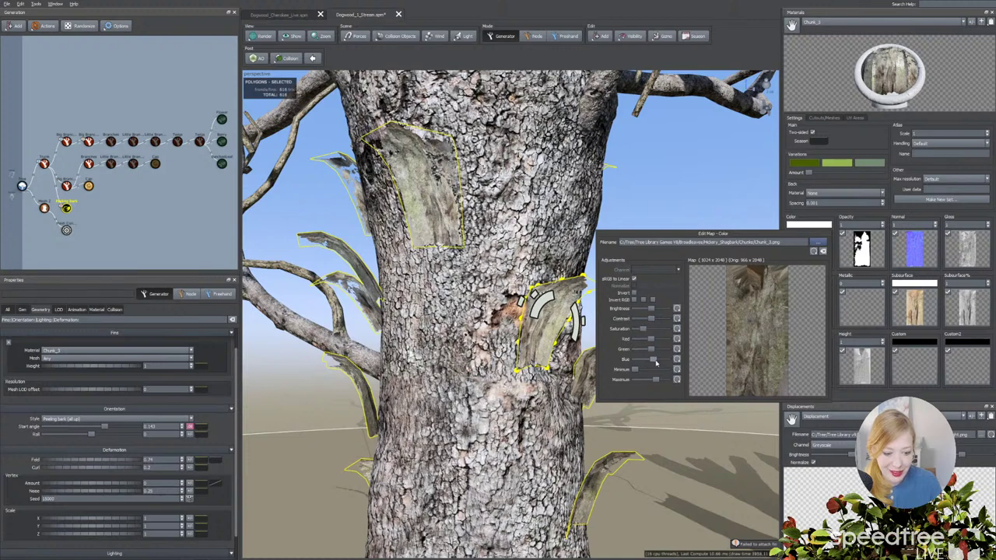
drag(656, 363, 658, 364)
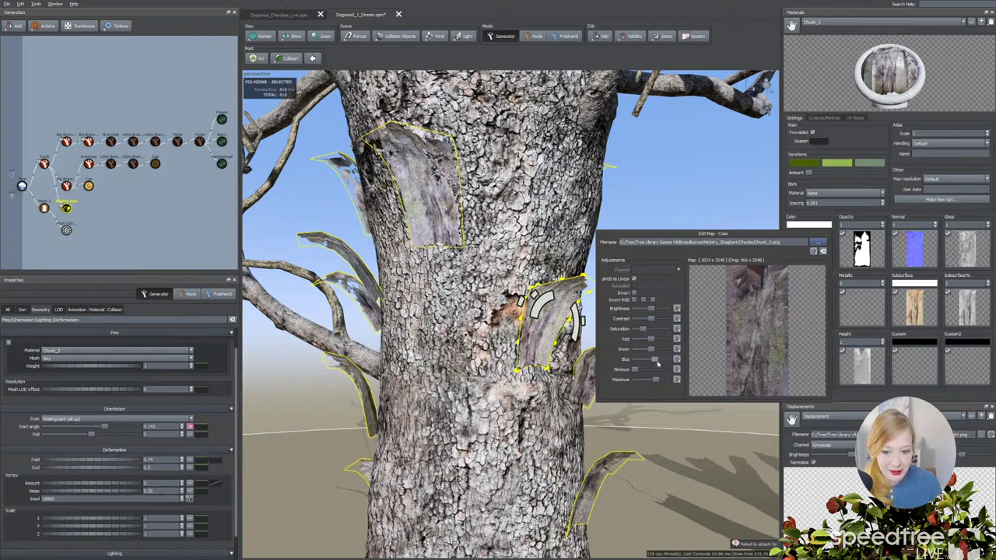
scroll(538, 318, down, 3)
drag(538, 318, 591, 312)
Increase the contrast of the Chunk_3 normal map and set the material's gloss to 0.4.
click(915, 251)
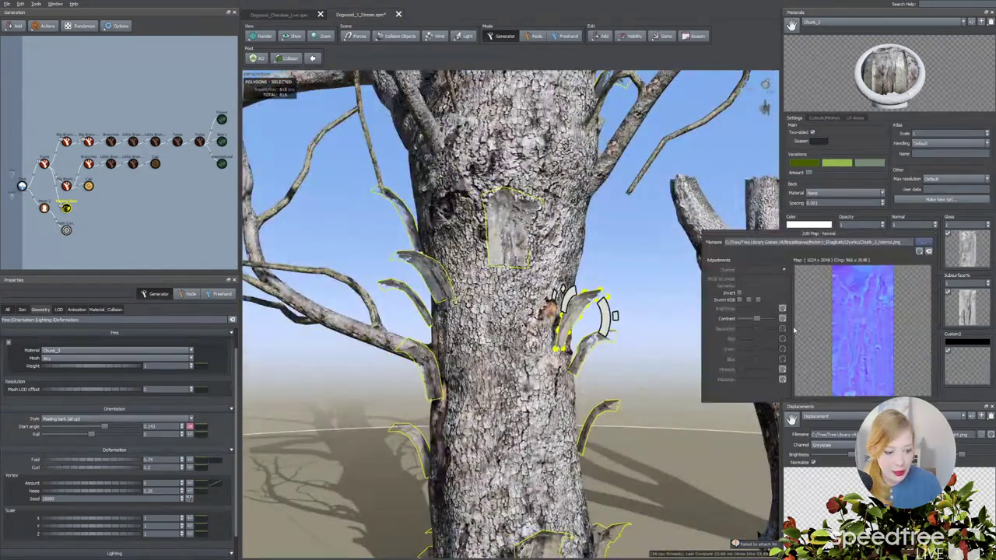
drag(757, 323, 763, 323)
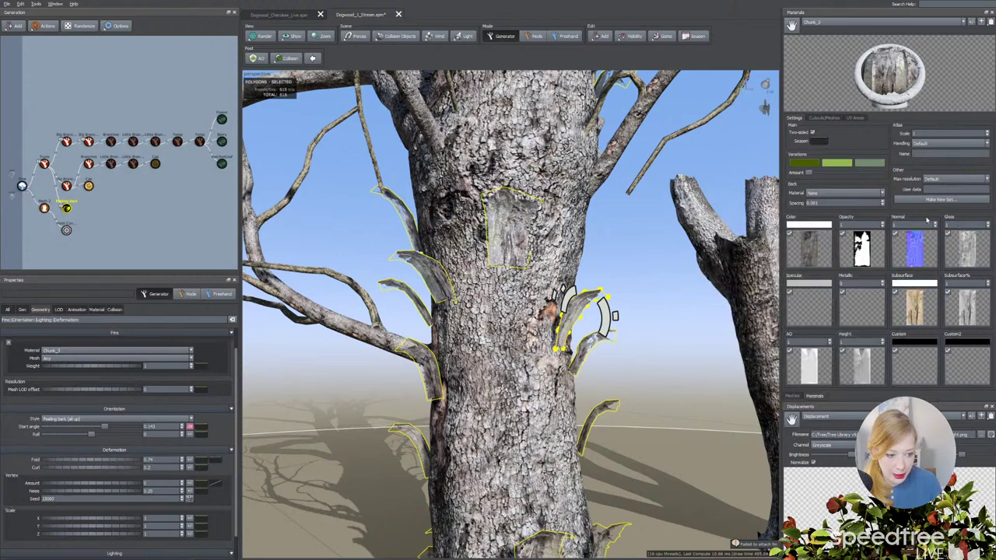
click(949, 225)
text(0.4)
key(Return)
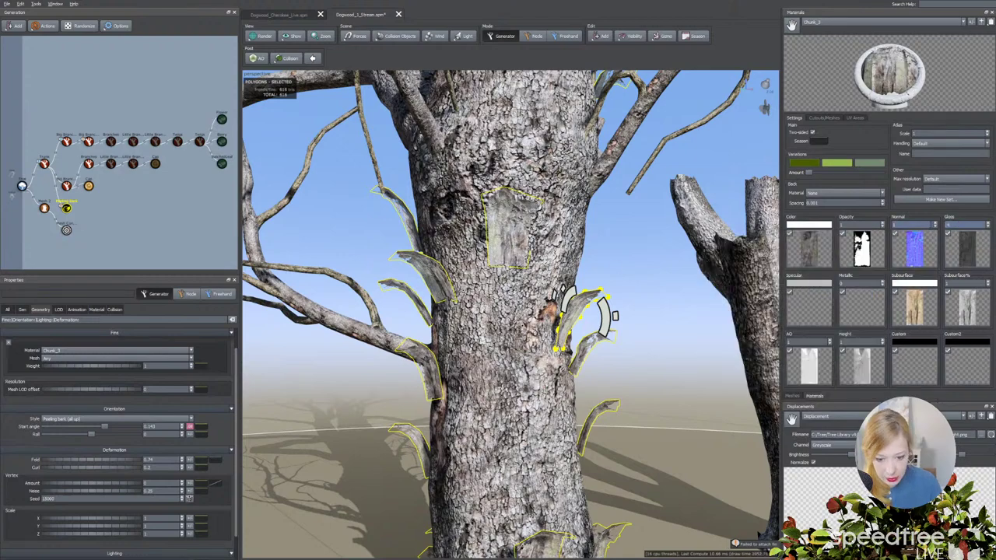
drag(658, 218, 622, 219)
scroll(623, 220, up, 3)
middle_drag(622, 220, 716, 389)
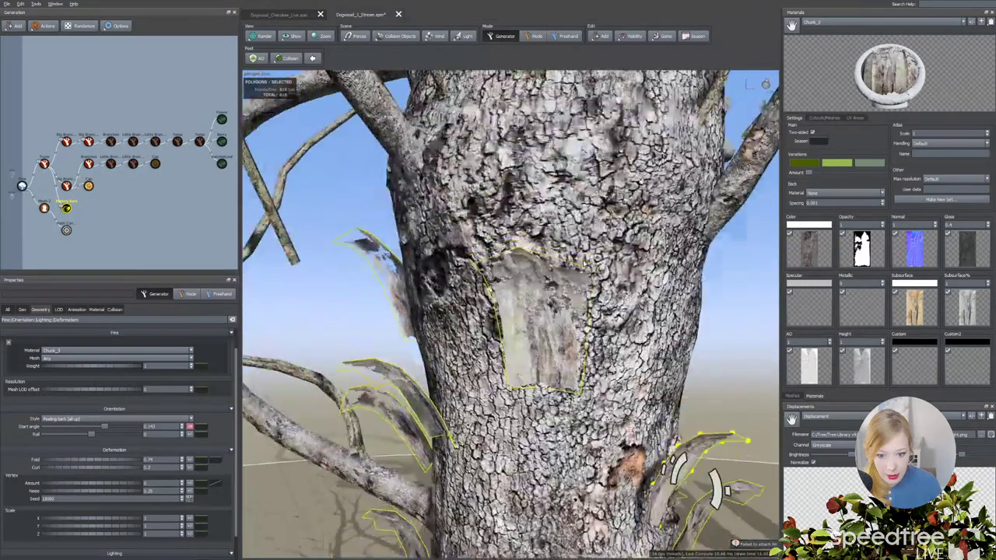
drag(716, 389, 645, 378)
scroll(510, 314, down, 3)
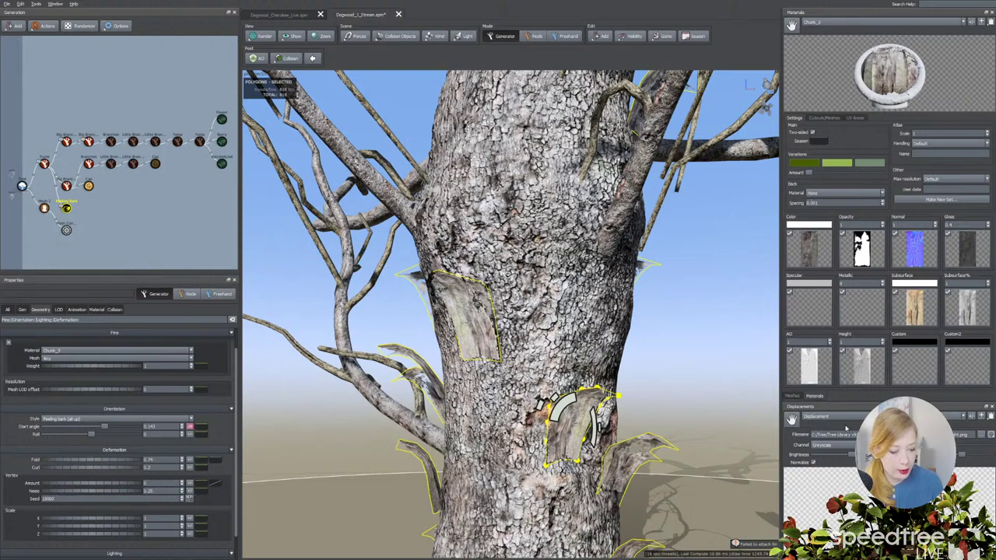
Examine the dogwood bark displacement map at large size, close it, and open the Chunk_3 height map for comparison.
drag(813, 406, 404, 106)
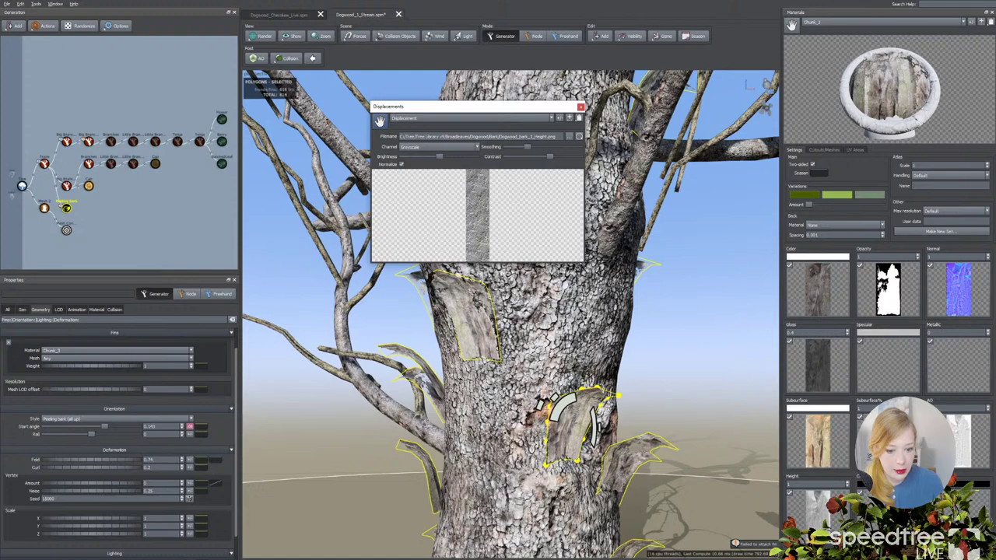
drag(582, 261, 764, 516)
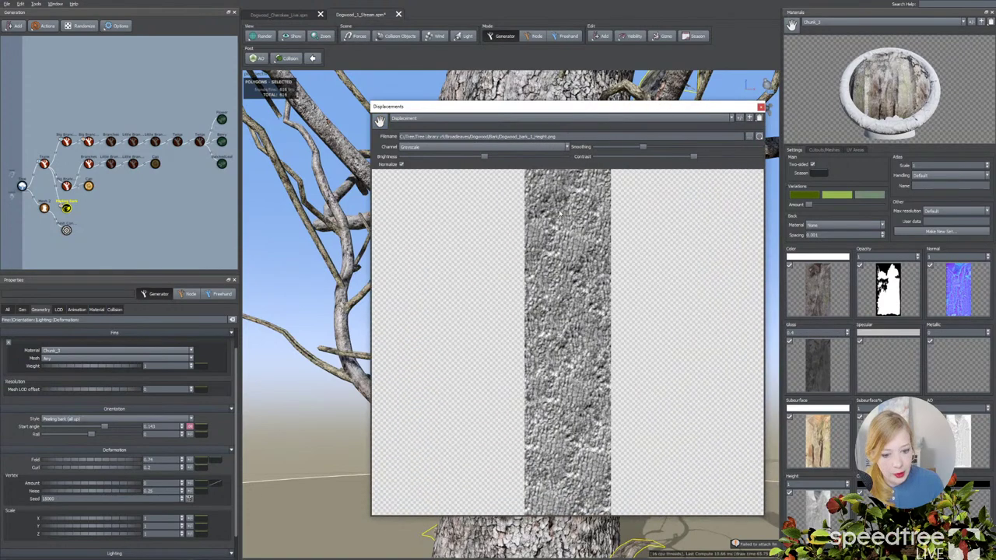
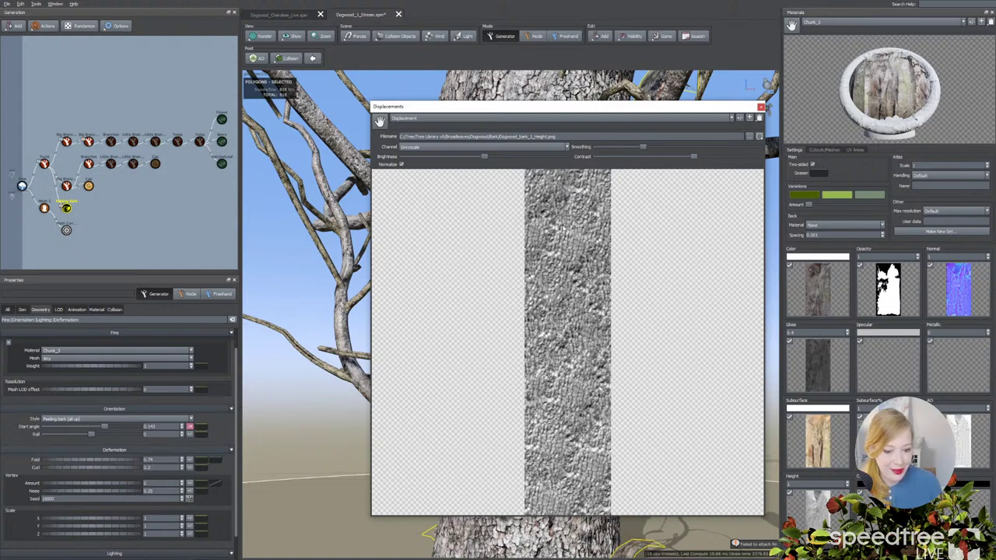
click(761, 107)
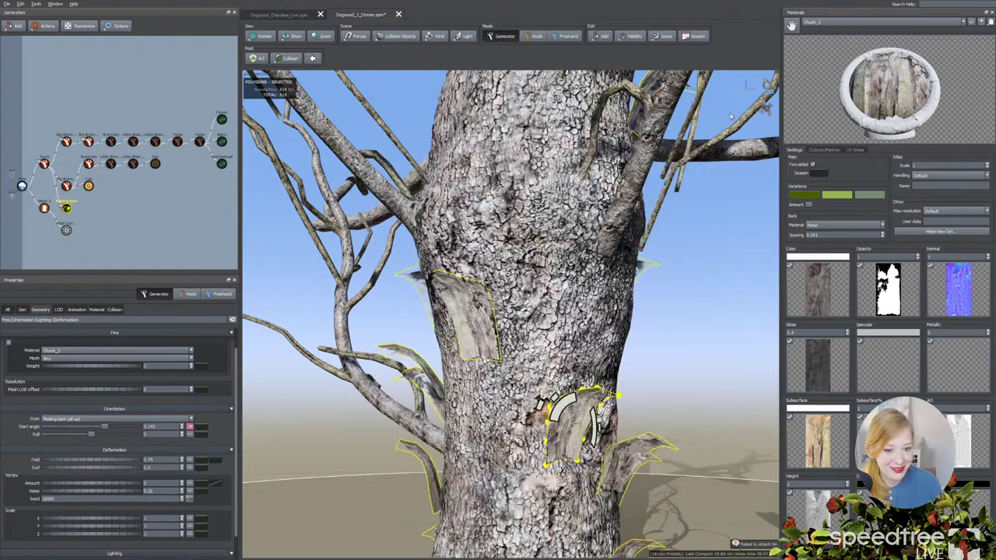
drag(656, 331, 648, 341)
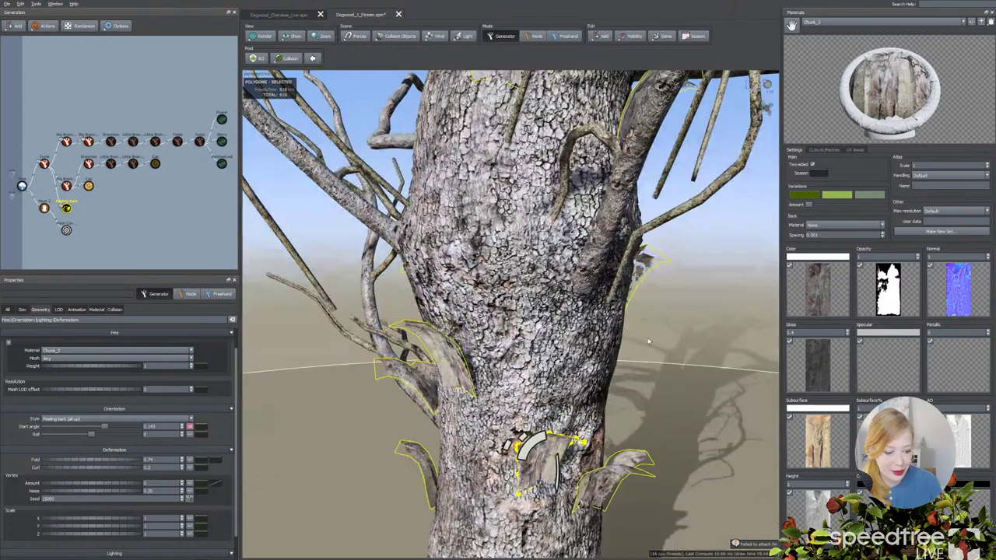
double_click(817, 518)
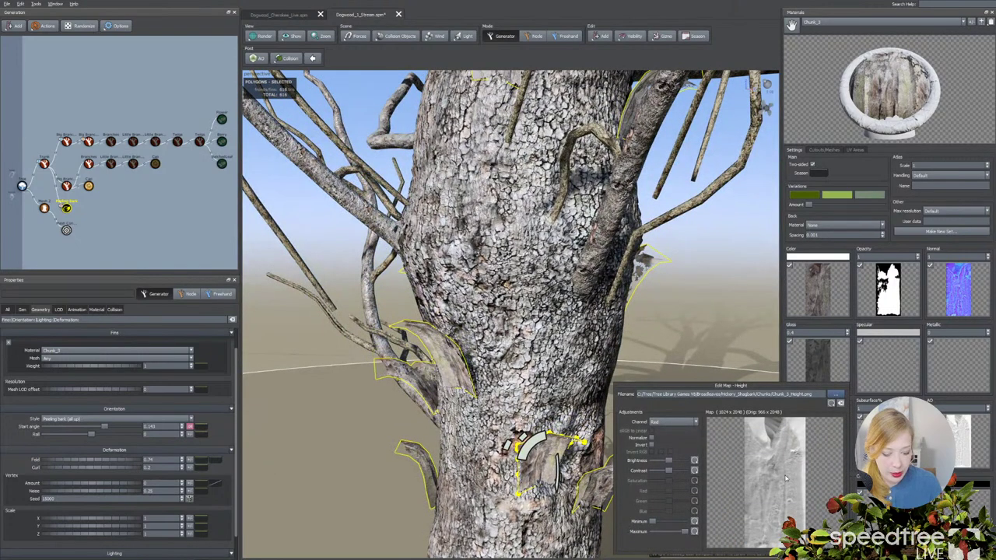
Set the trunk's displacement source to Material with Fit to geometry mapping and check the bark.
click(559, 359)
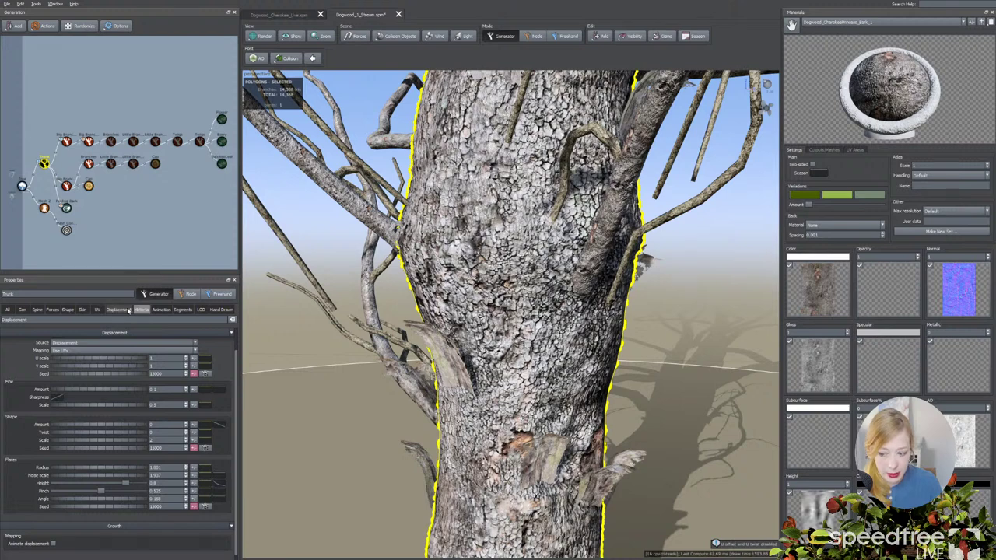
click(78, 343)
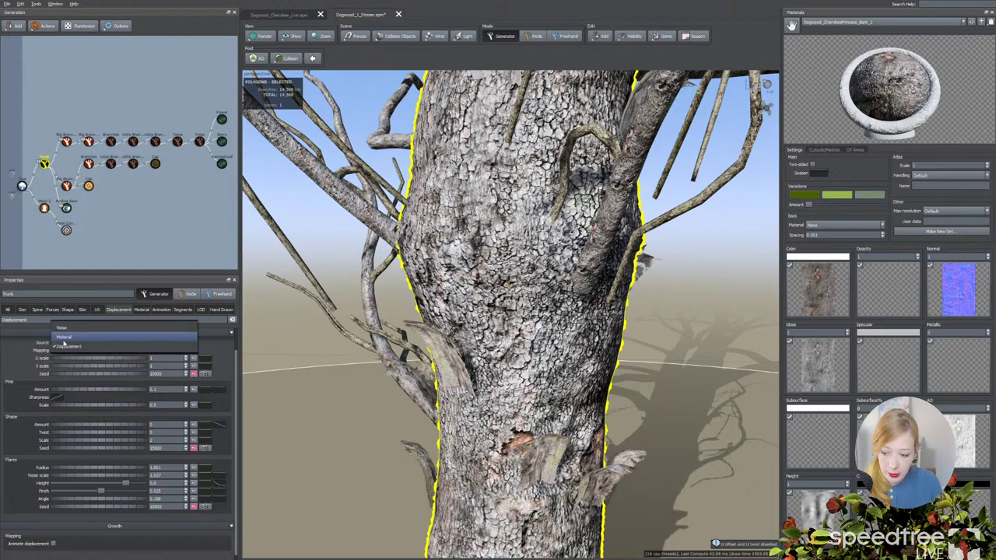
click(69, 338)
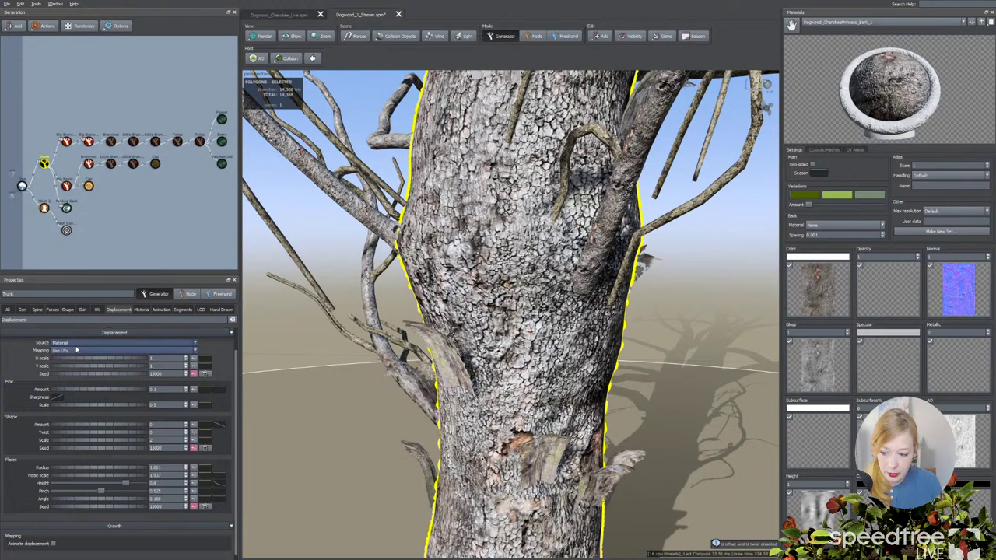
click(76, 350)
click(72, 364)
right_drag(522, 440, 522, 484)
drag(521, 484, 532, 341)
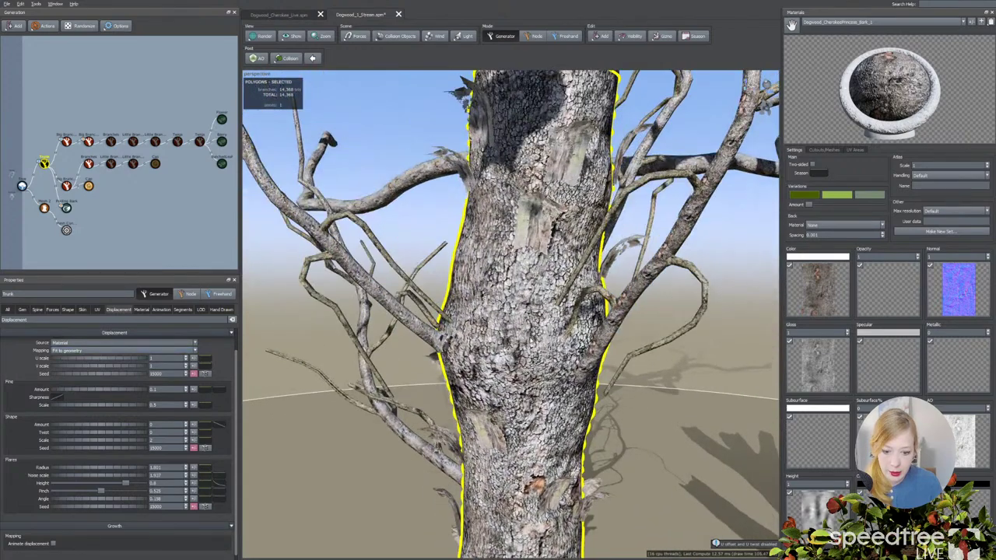
Raise the trunk's radial displacement amount to about 1 and inspect the exaggerated bark relief.
drag(529, 435, 503, 424)
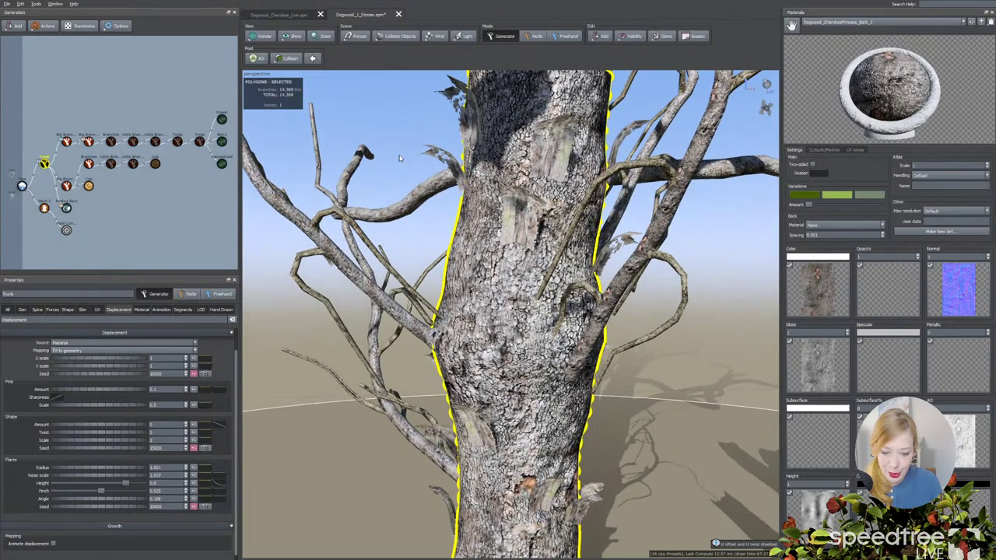
click(262, 36)
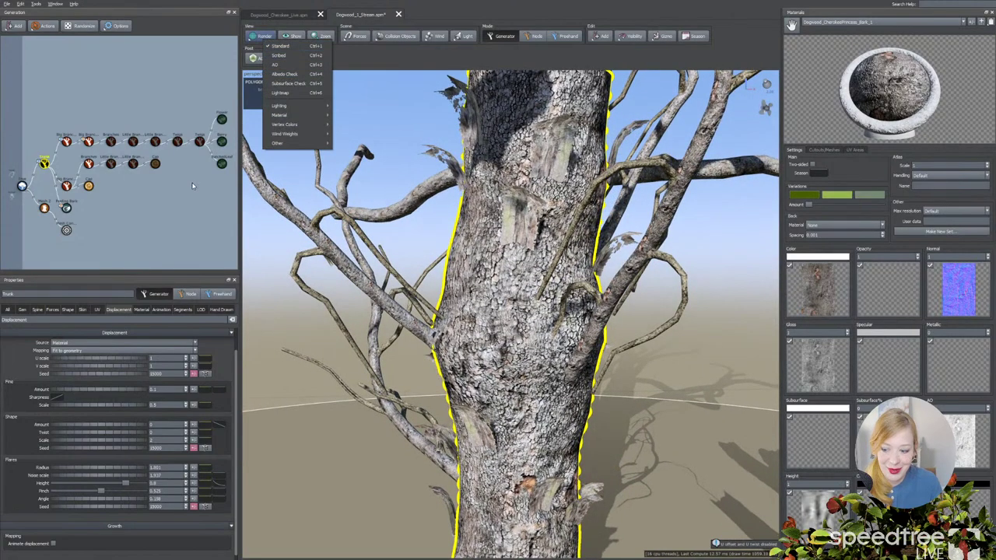
scroll(101, 350, up, 1)
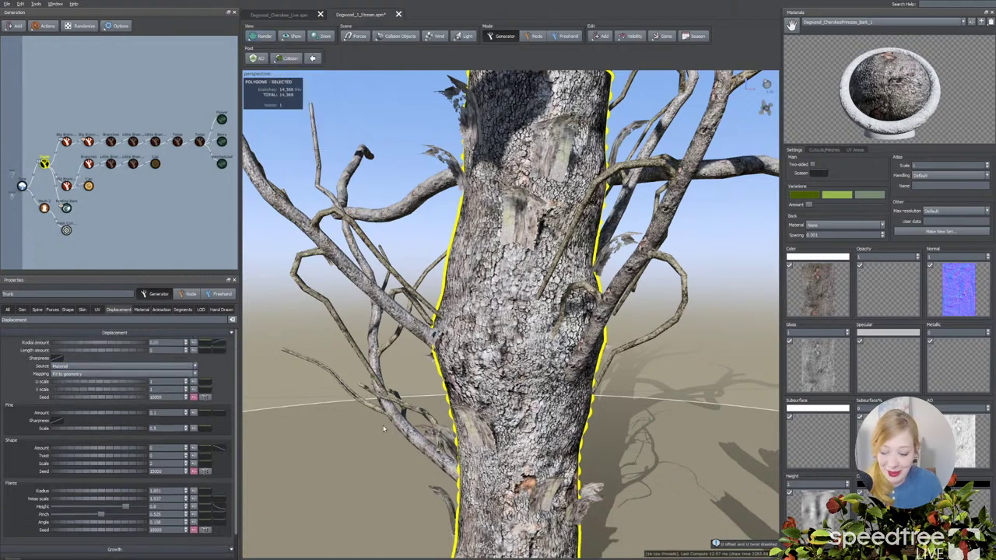
drag(112, 347, 240, 402)
scroll(409, 453, down, 4)
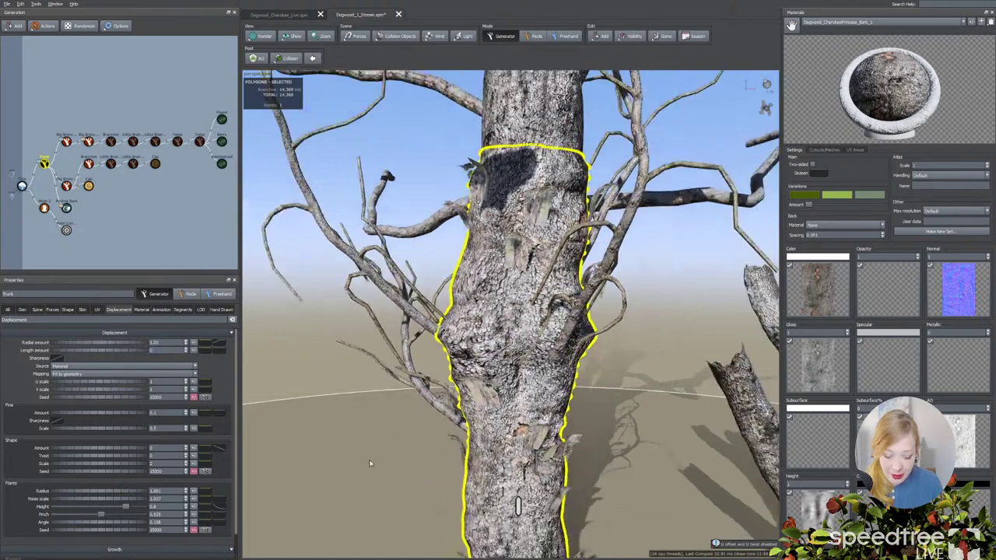
drag(409, 454, 487, 370)
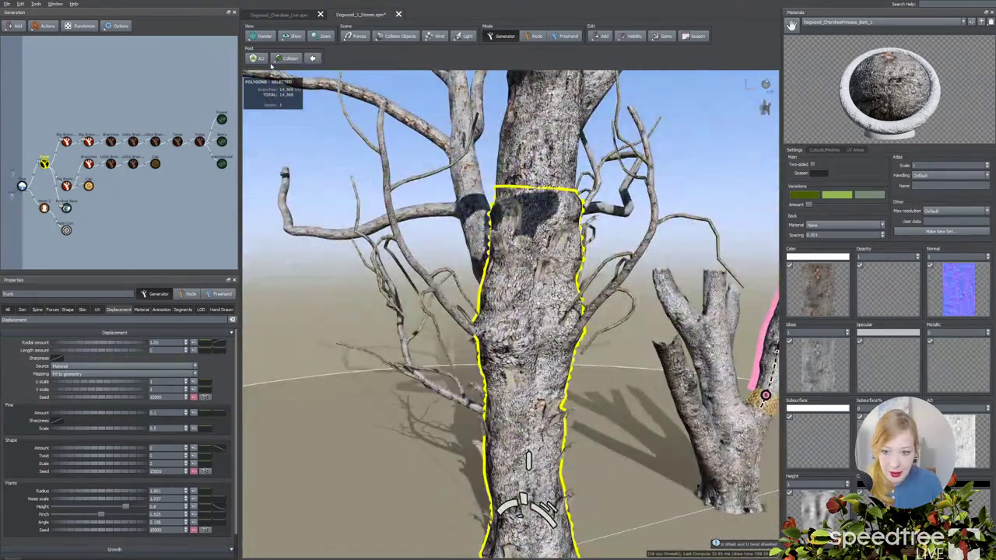
Show the tree in Scribed wireframe rendering and lower the trunk's radial displacement amount.
click(268, 38)
click(285, 55)
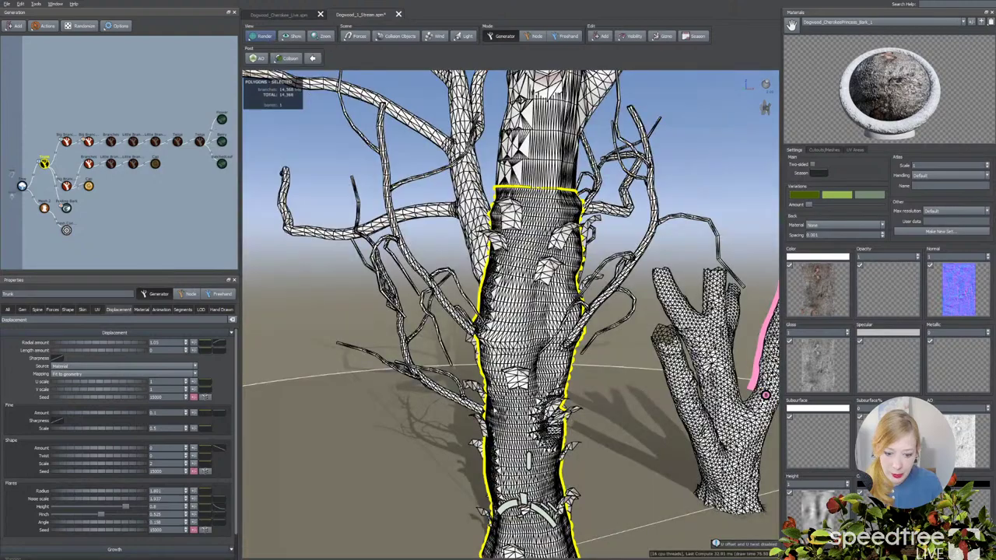
drag(487, 370, 592, 370)
drag(114, 347, 101, 347)
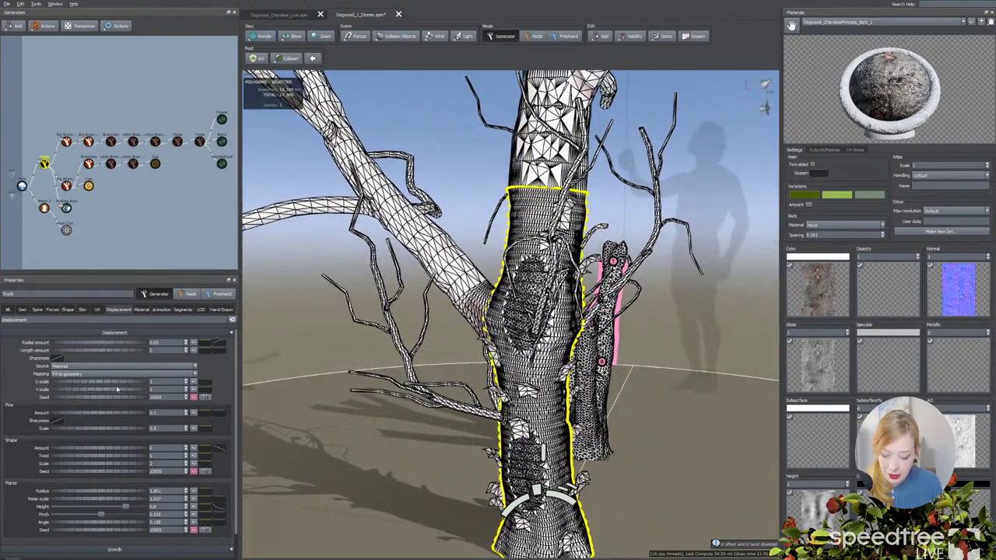
Set the trunk's displacement mapping to Use UVs, raise its radial amount and check the bark in Standard rendering.
click(82, 374)
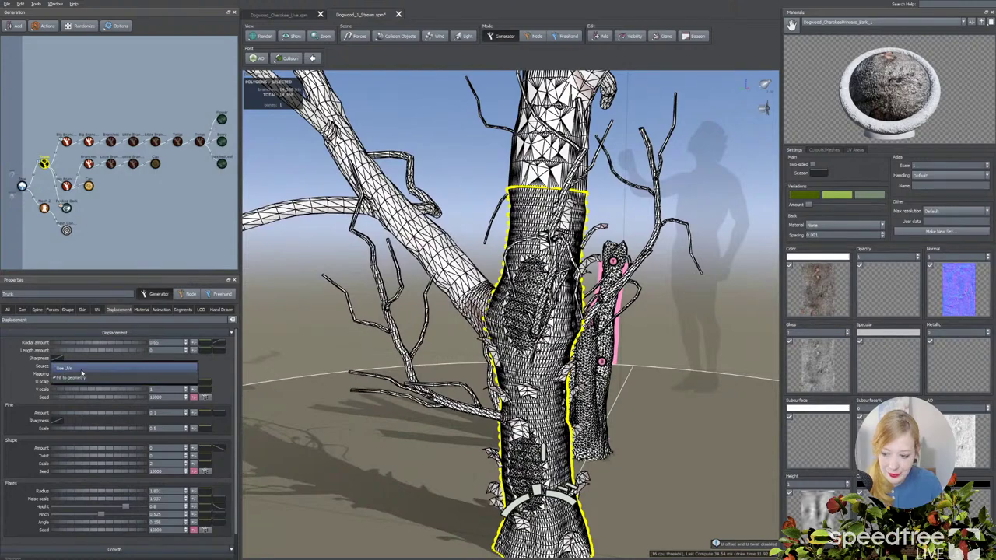
click(81, 369)
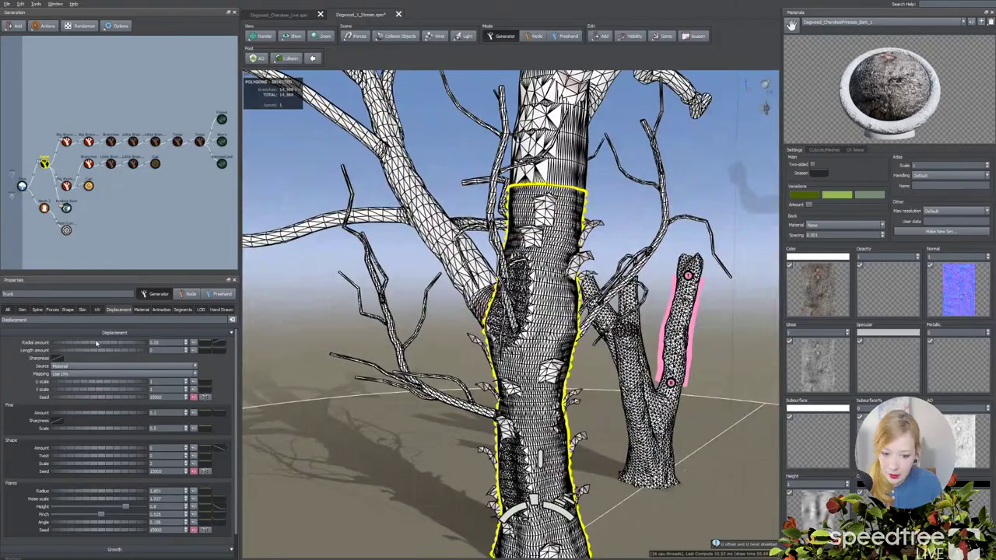
drag(97, 343, 117, 343)
drag(324, 432, 370, 429)
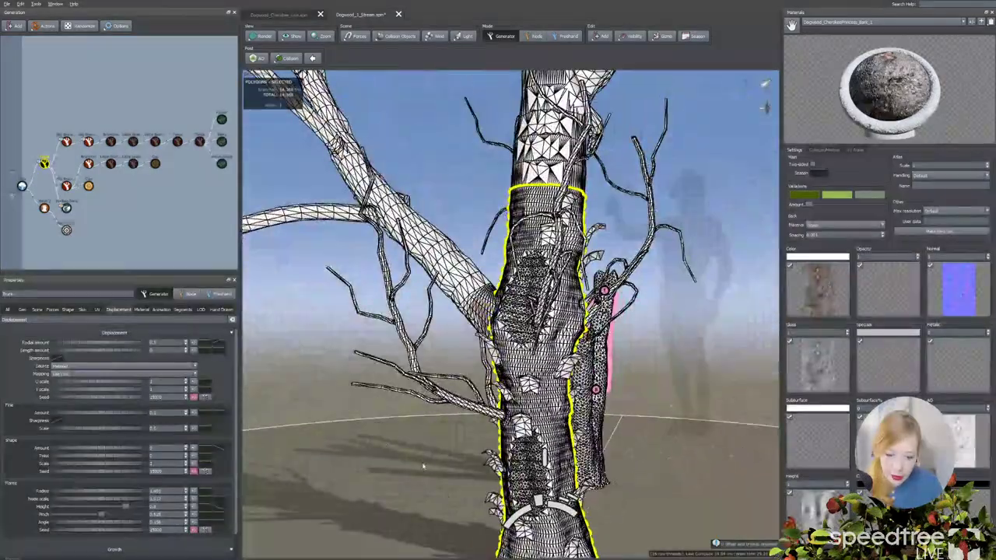
click(263, 35)
click(289, 54)
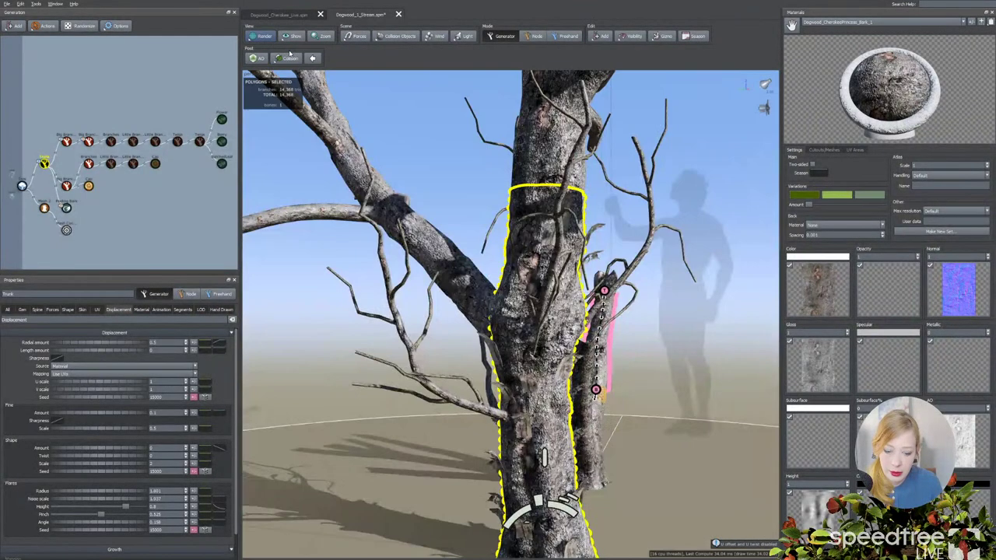
drag(403, 265, 425, 358)
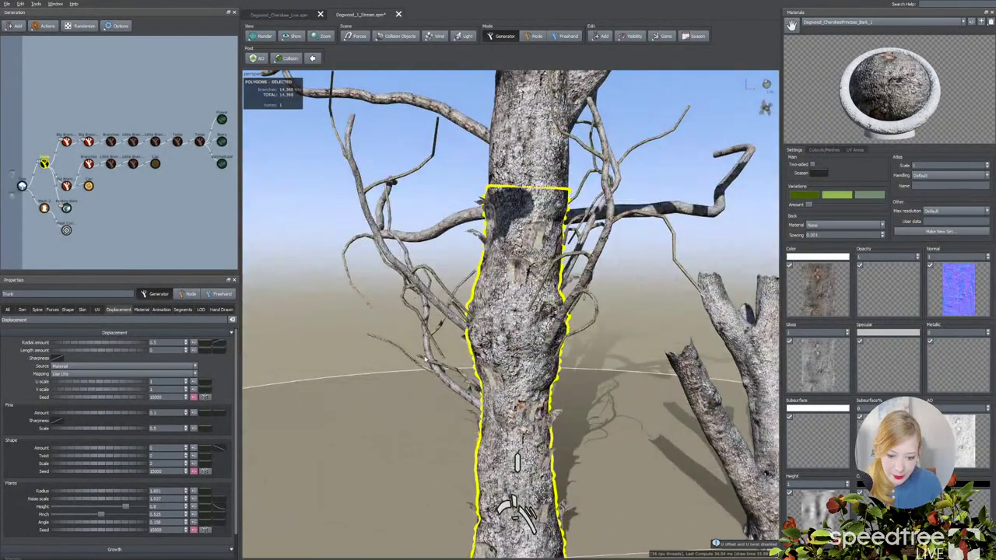
scroll(425, 357, up, 5)
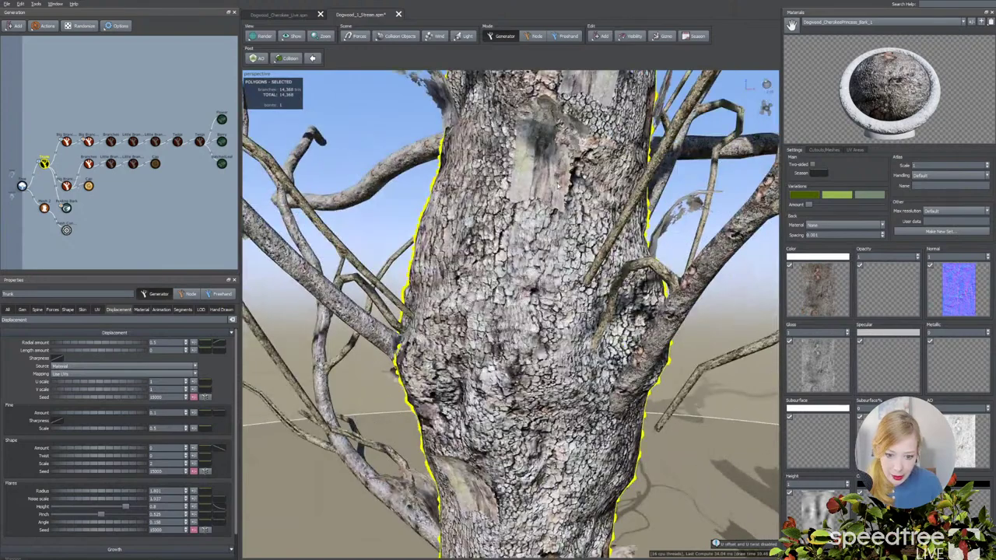
Select the peeling bark patches on the trunk and set their lighting Puffiness to 0.13.
drag(557, 186, 527, 186)
drag(575, 211, 561, 233)
drag(493, 282, 505, 257)
click(507, 255)
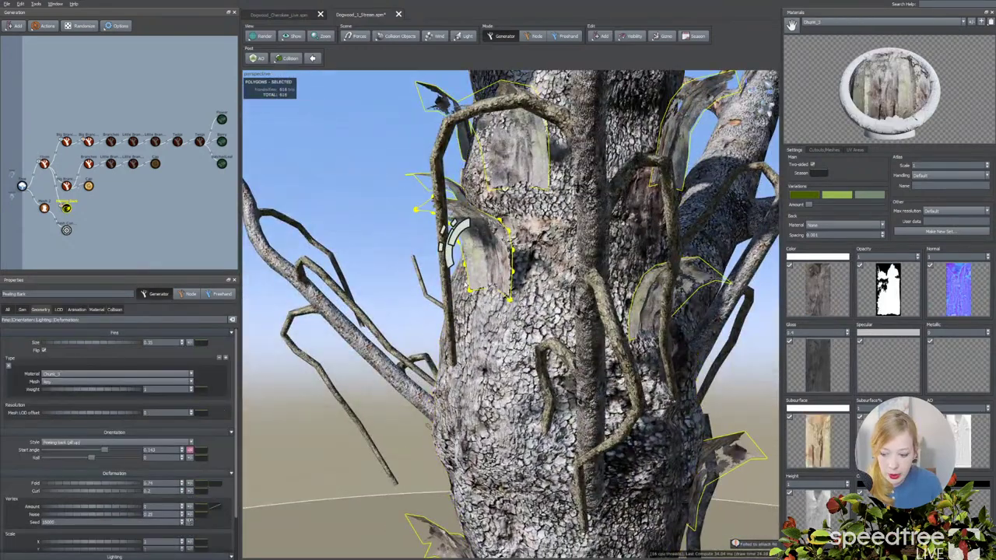
drag(503, 267, 607, 269)
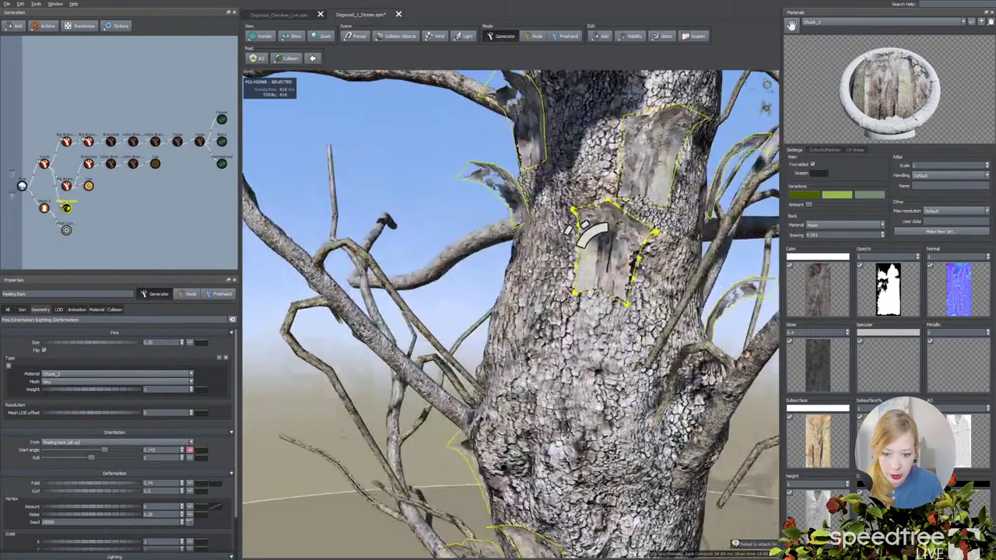
drag(342, 433, 317, 435)
scroll(69, 450, down, 3)
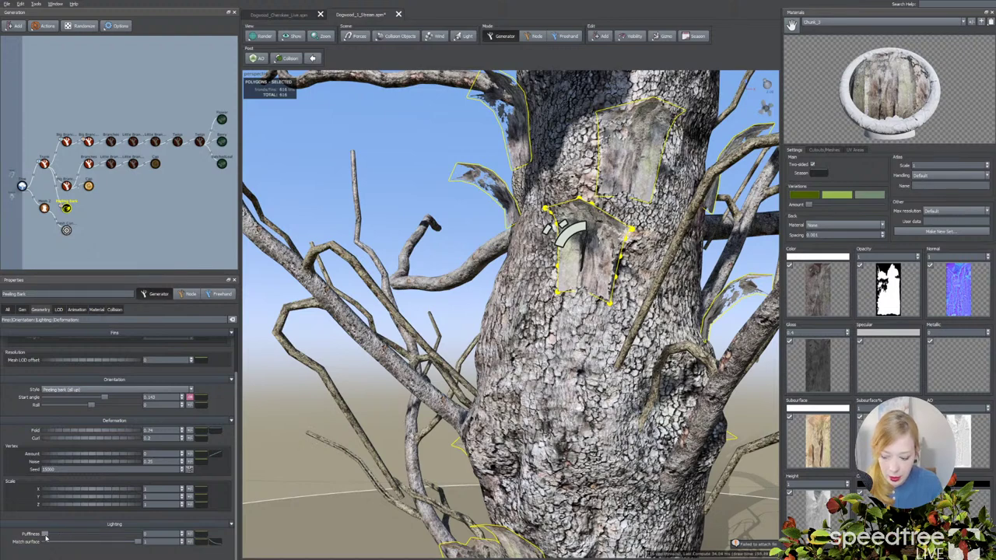
drag(45, 533, 59, 534)
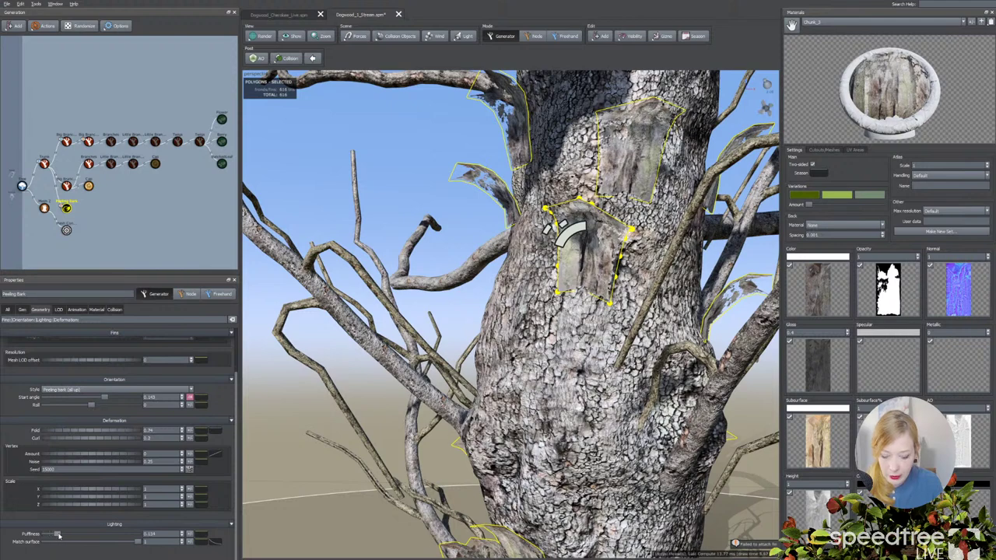
drag(474, 362, 415, 364)
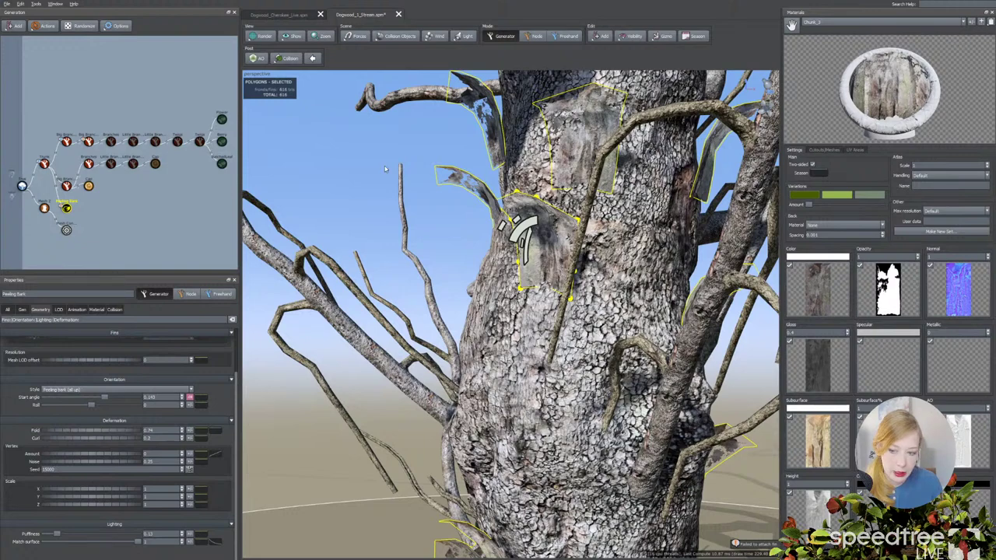
Turn on the display of normals and compare the trunk's normals with those of the peeling bark.
click(276, 38)
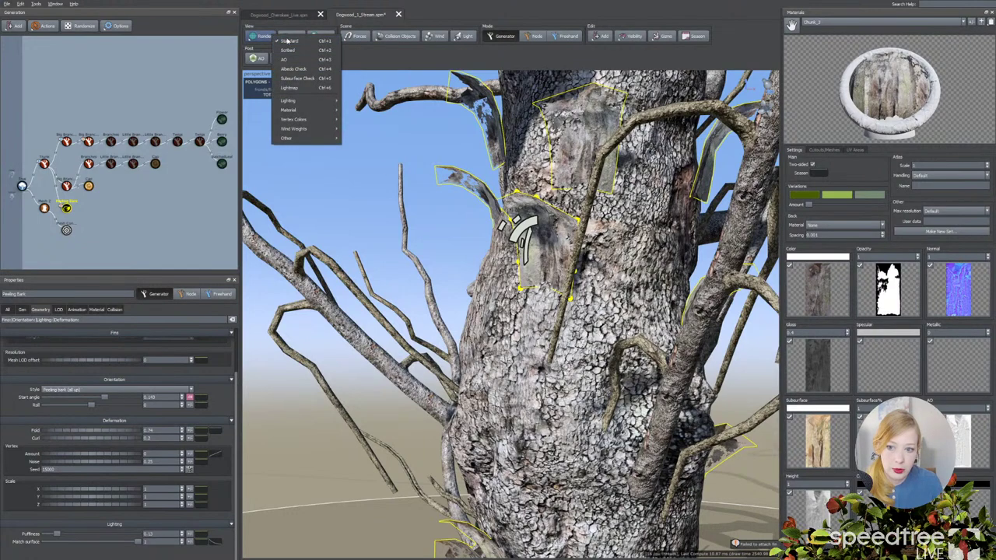
mouse_move(295, 114)
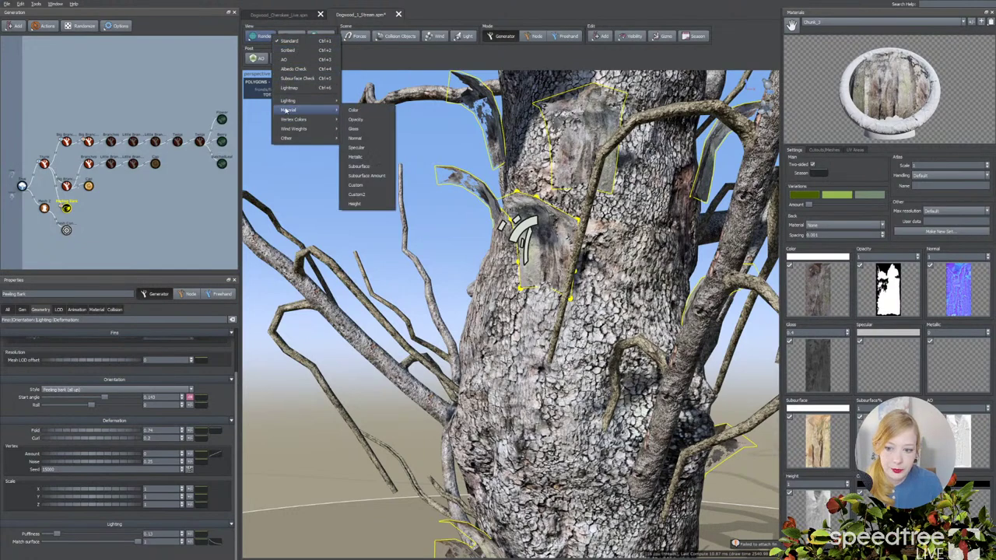
click(296, 36)
click(295, 36)
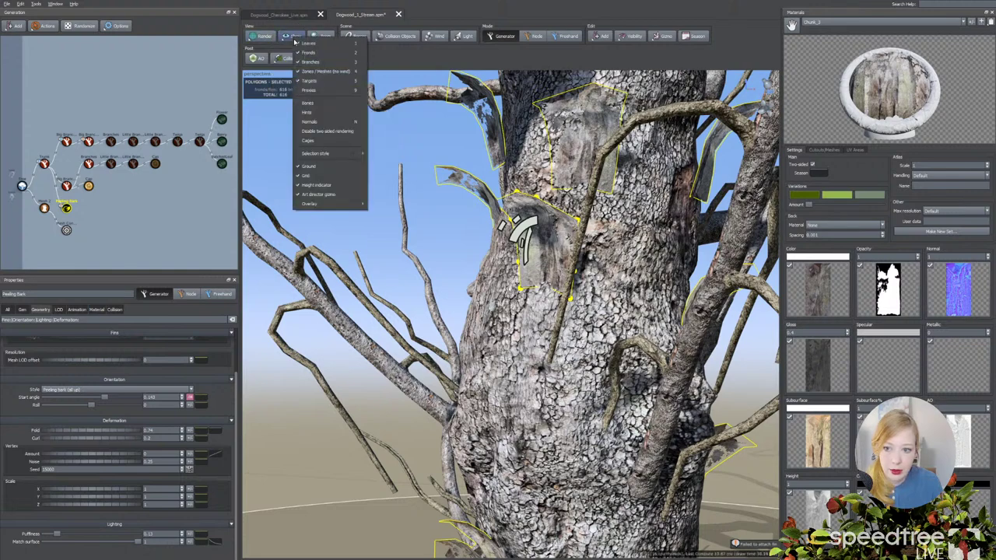
click(311, 122)
click(528, 344)
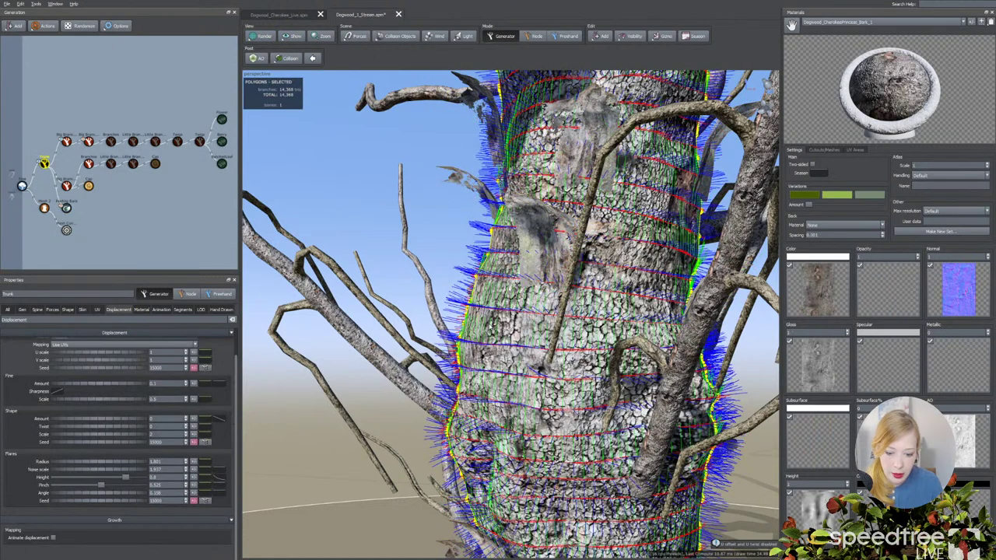
click(545, 271)
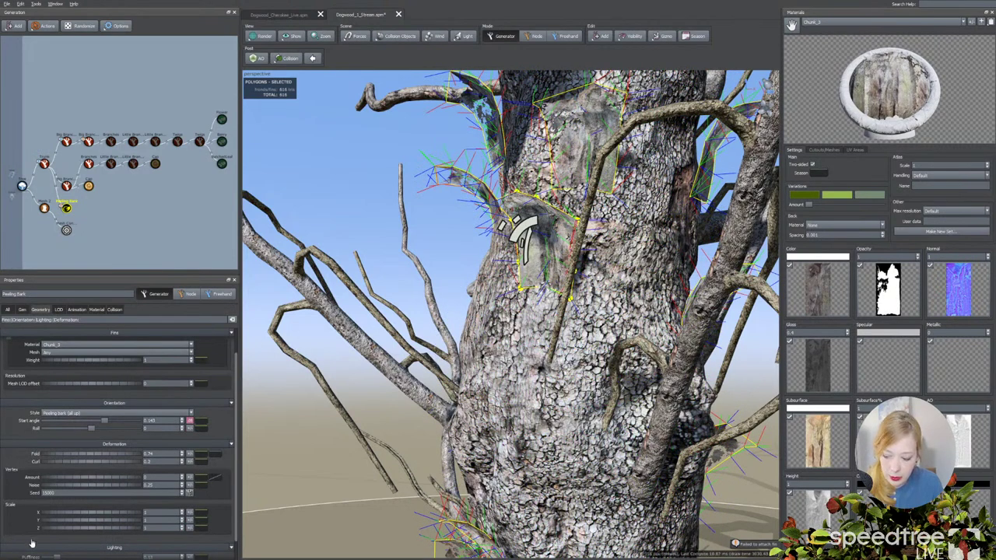
Set the peeling bark's Puffiness to 0, try Match surface at 0 and restore it to 1.
scroll(30, 534, down, 1)
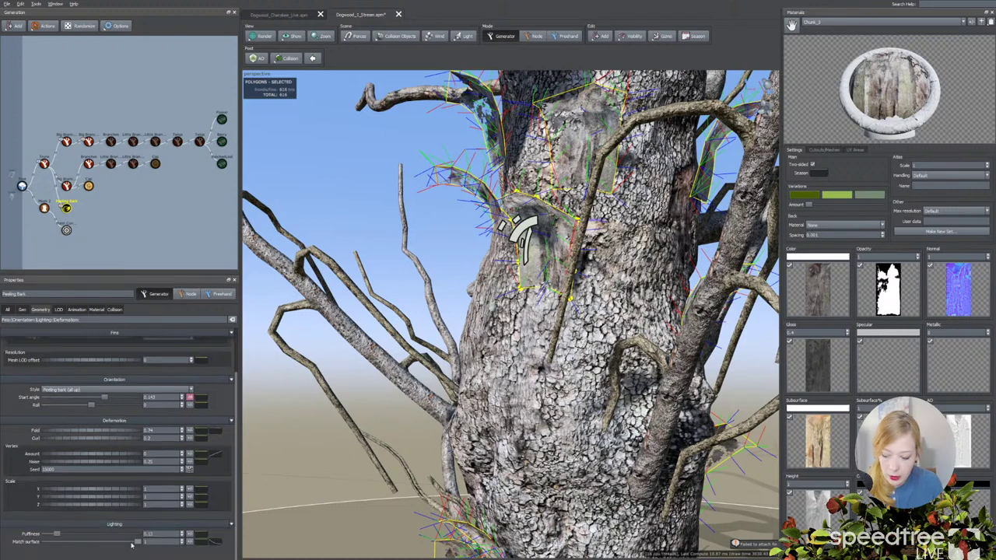
drag(54, 534, 33, 535)
drag(137, 542, 44, 542)
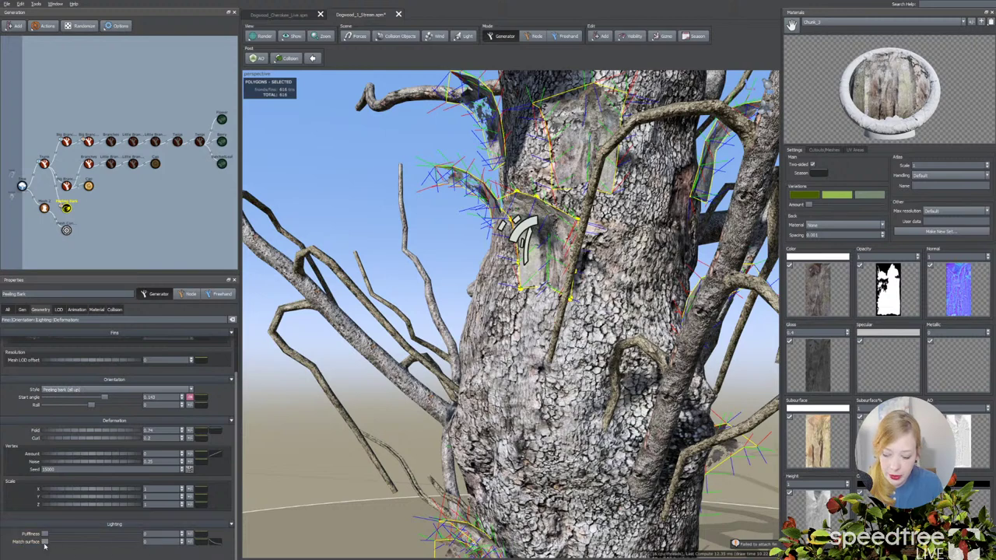
drag(44, 542, 138, 542)
Reshape the peeling bark's Match surface profile curve, pulling the start handle outward and raising the end point to the maximum.
click(216, 543)
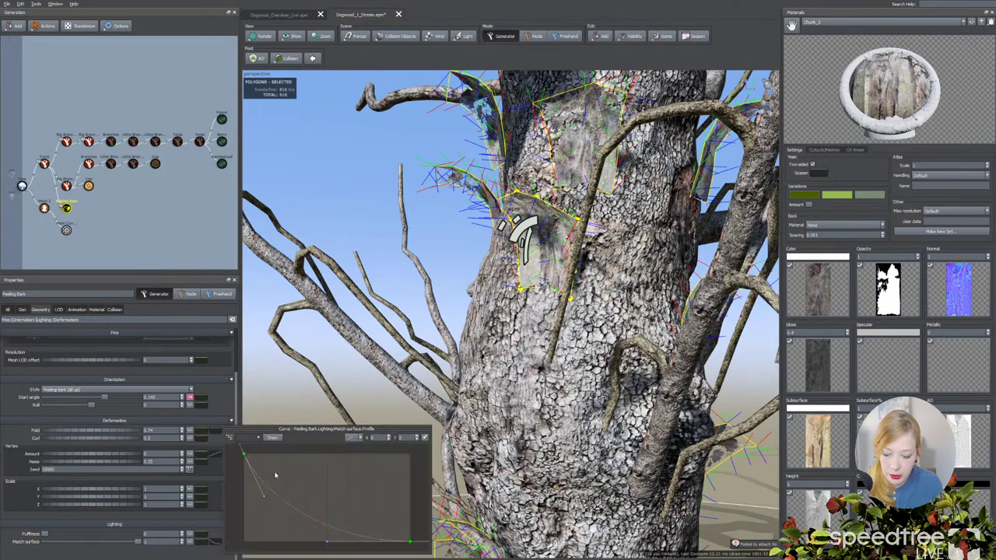
mouse_move(263, 499)
mouse_down()
mouse_move(319, 477)
mouse_move(303, 478)
mouse_move(338, 480)
mouse_up()
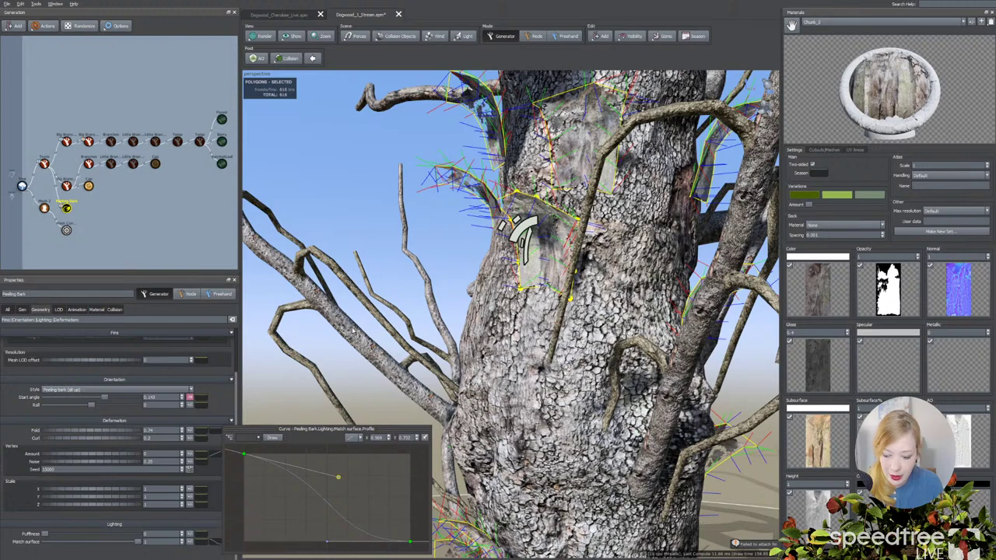
drag(409, 541, 394, 451)
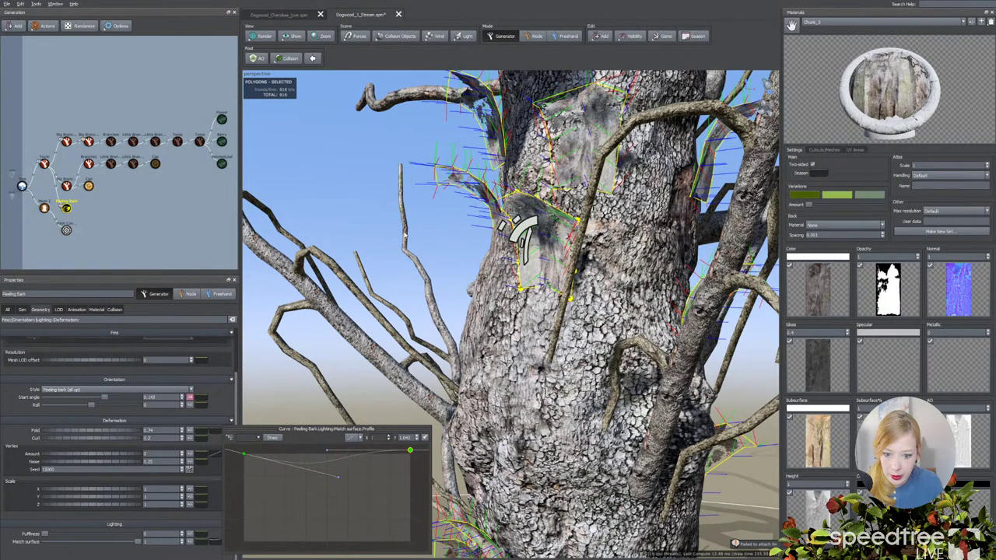
Check the normals on the branches, clear the selection and examine the peeling bark and the whole tree.
click(407, 235)
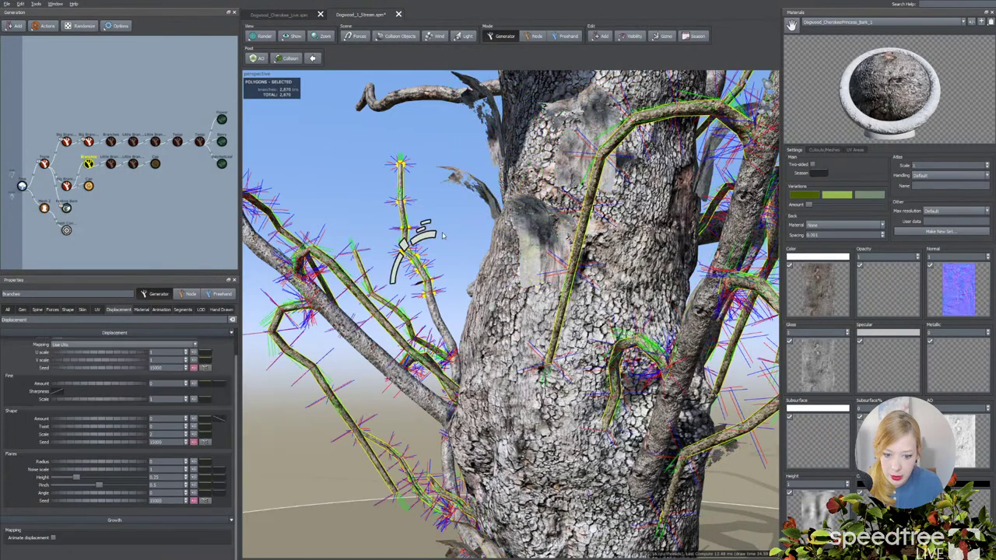
middle_drag(442, 235, 544, 280)
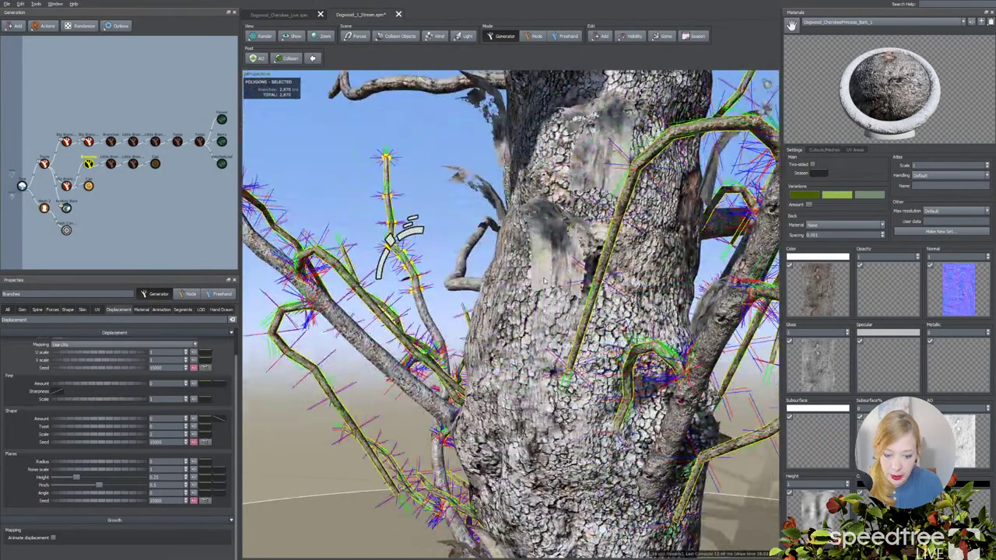
middle_drag(509, 321, 529, 428)
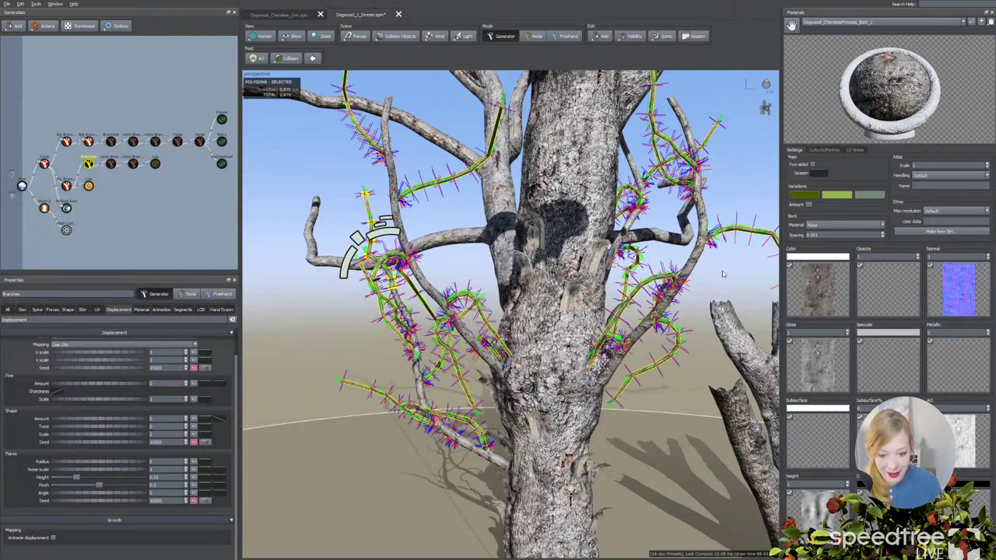
click(307, 211)
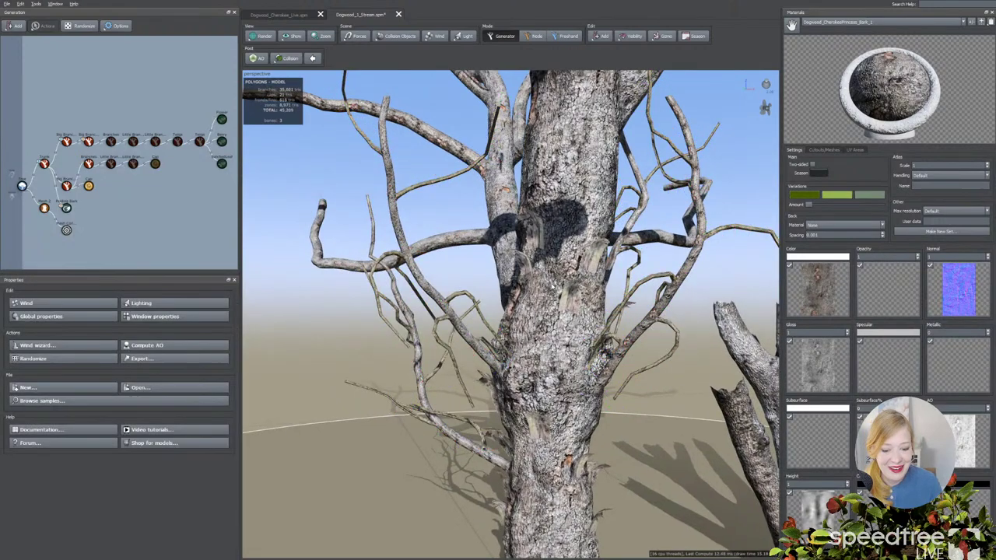
middle_drag(554, 287, 589, 289)
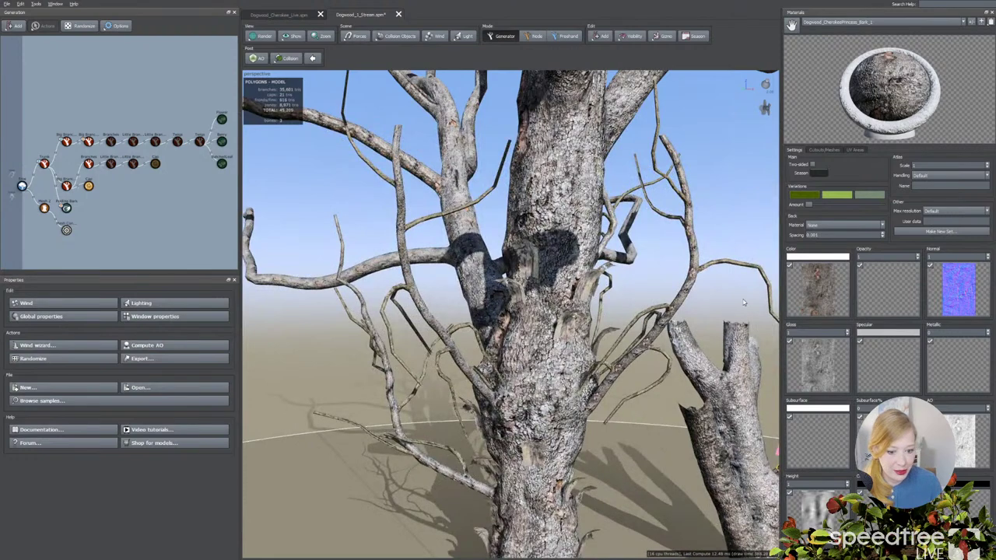
drag(494, 302, 611, 317)
scroll(503, 303, down, 3)
middle_drag(597, 321, 583, 340)
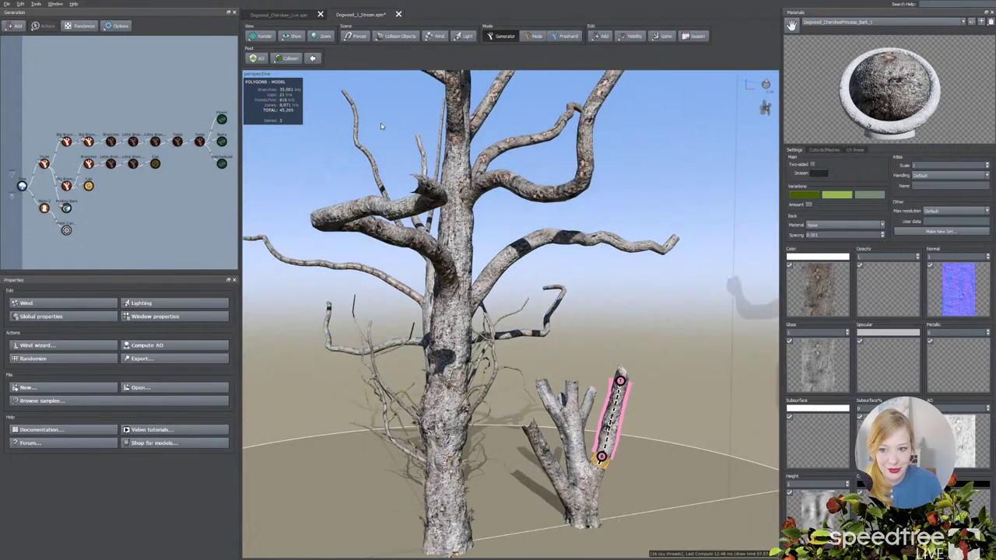
Switch to the Dogwood_Cherokee_Live.spm model and examine the bark on its trunk mesh up close.
click(278, 15)
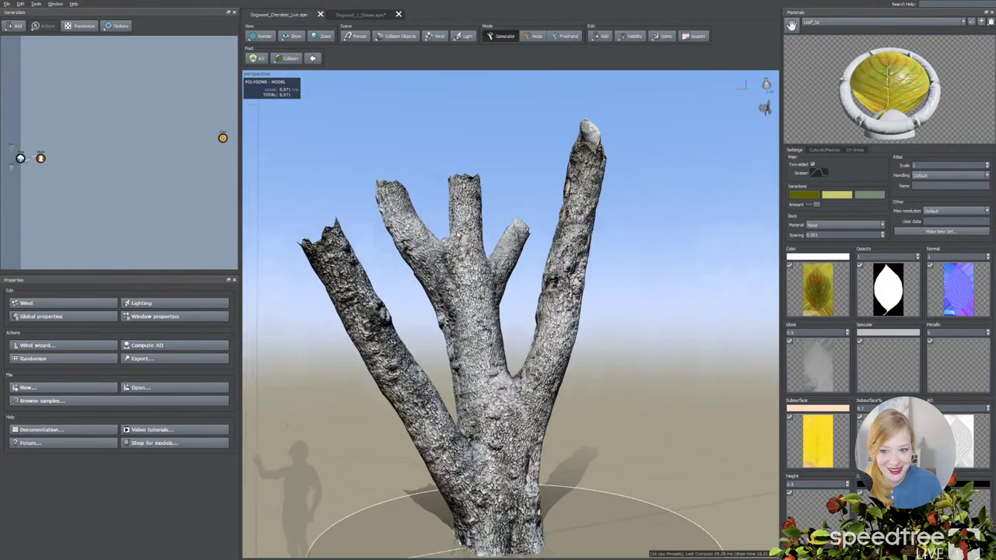
drag(392, 165, 433, 202)
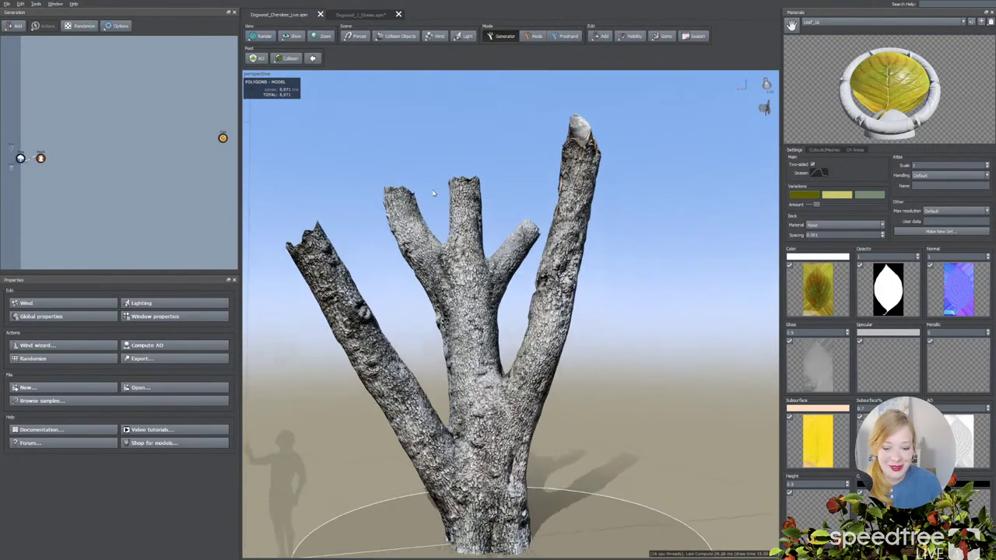
middle_drag(433, 202, 433, 190)
scroll(434, 193, up, 3)
scroll(436, 175, up, 2)
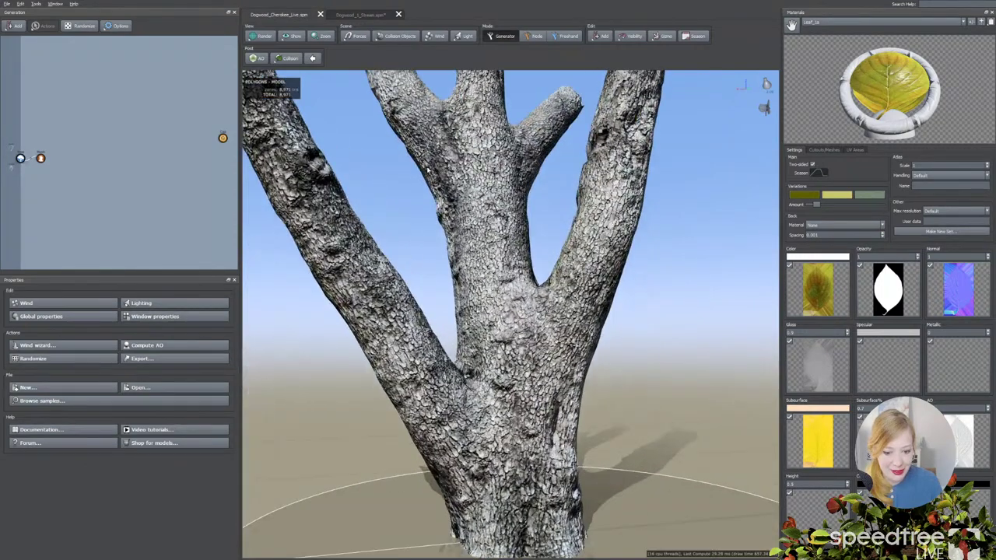